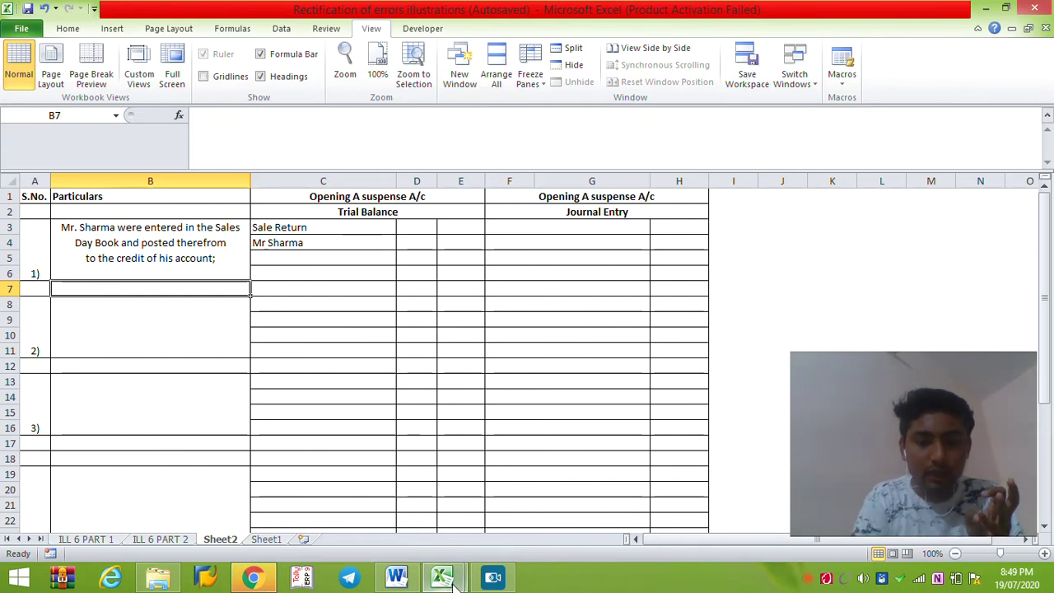
Review the first error of Illustration 7 in the Word document, and return to Sheet2 of the Excel workbook.
left_click(416, 574)
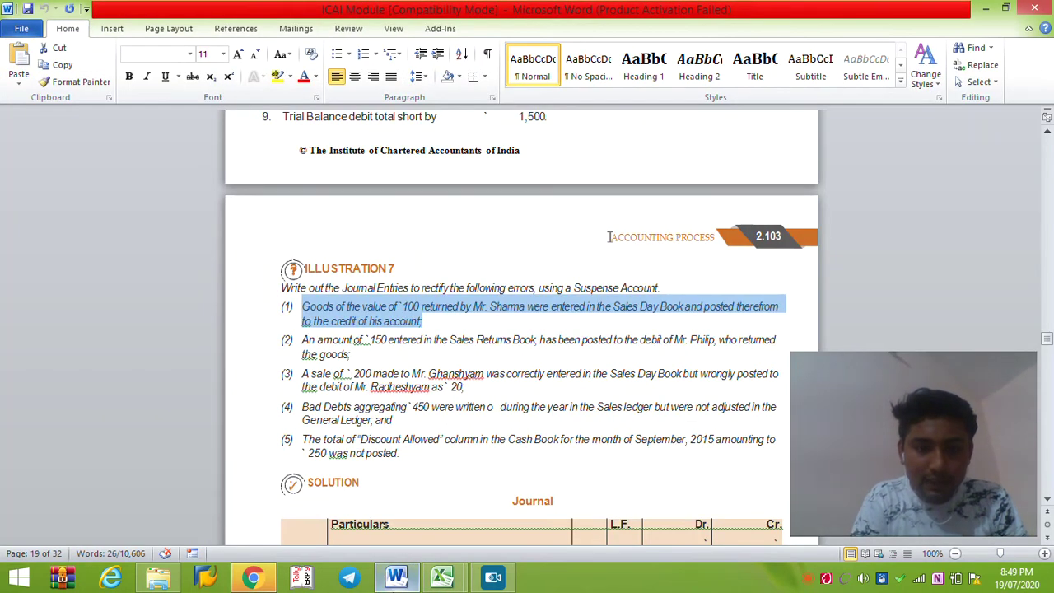
mouse_move(443, 577)
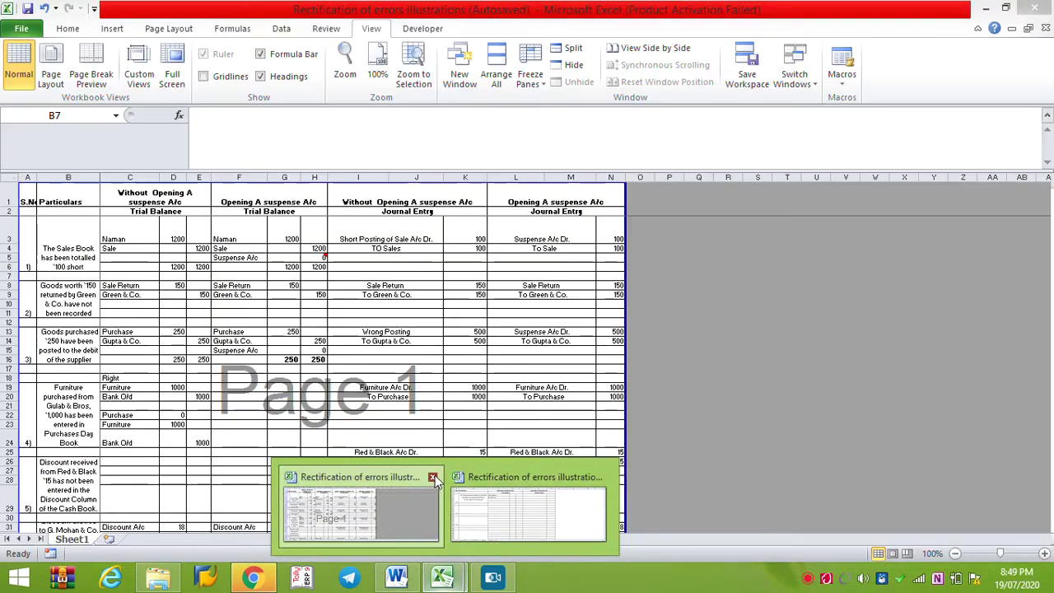
left_click(528, 506)
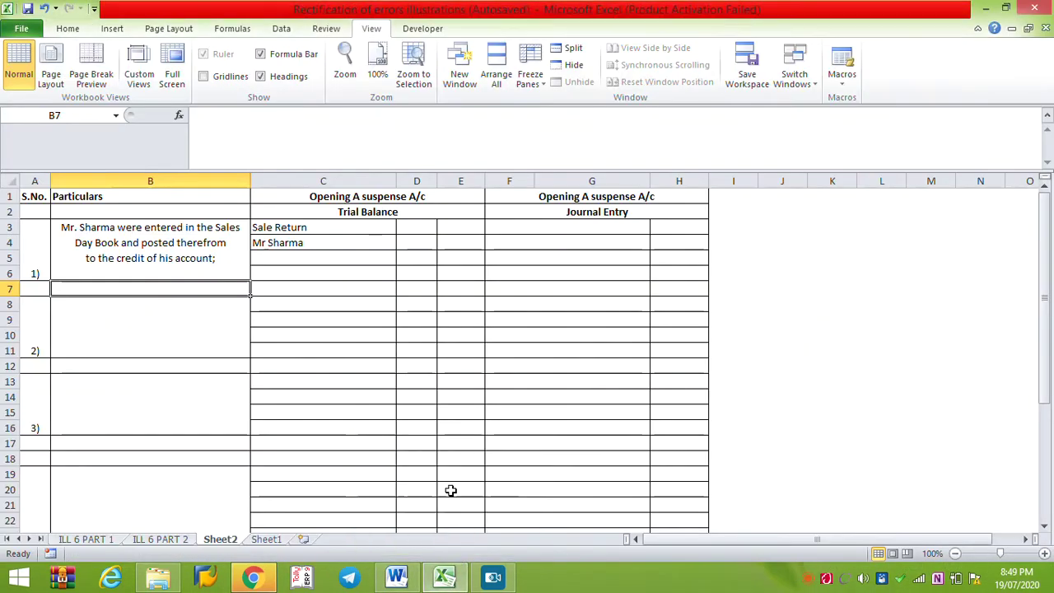
Enter 100 as the Sale Return debit in D3 and 100 as the customer's credit in E4.
left_click(421, 234)
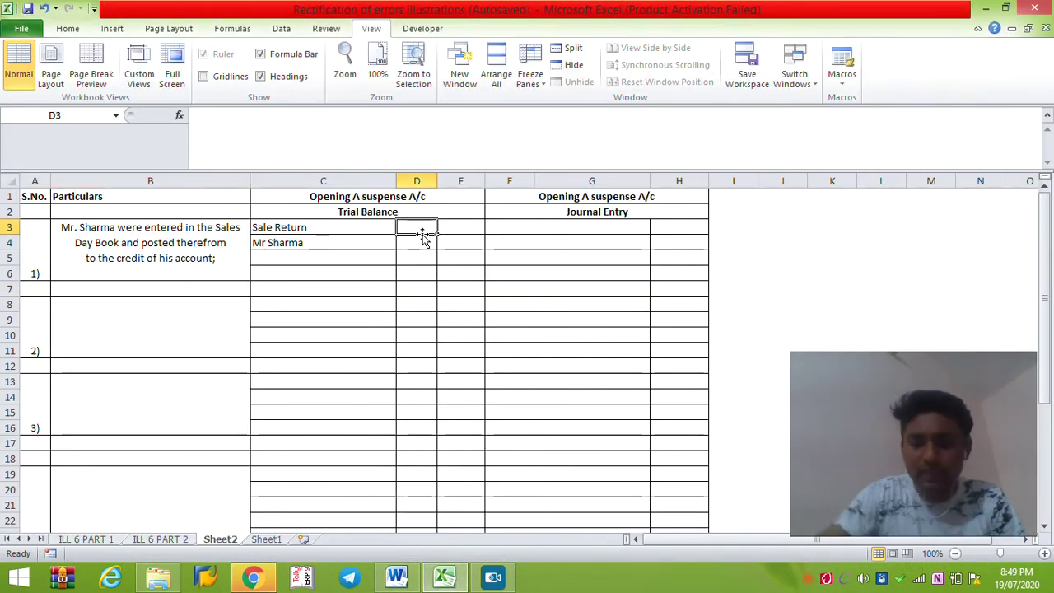
type("100")
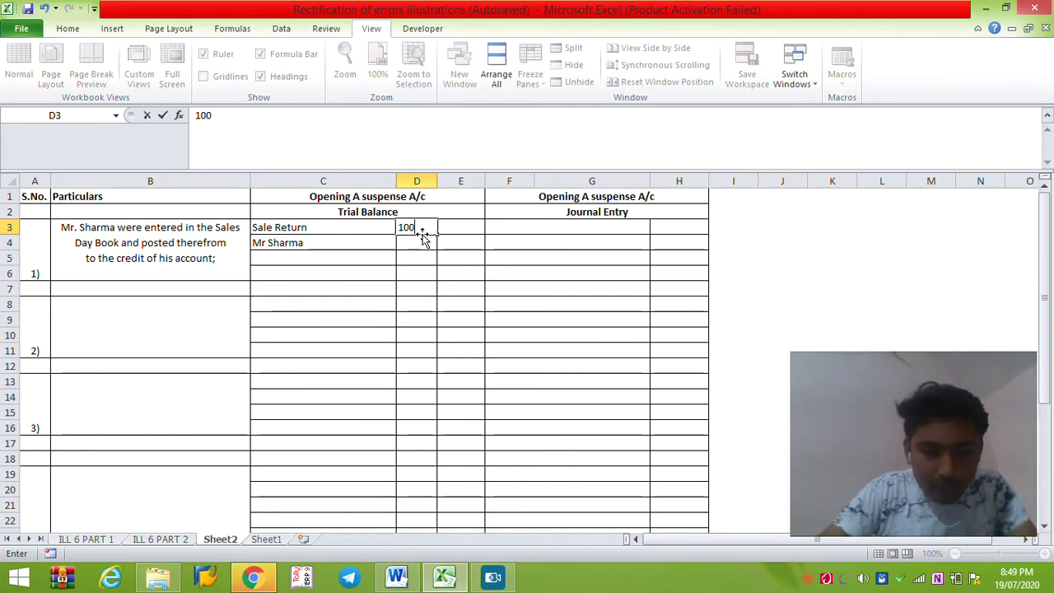
key("Tab")
key("Down")
type("100")
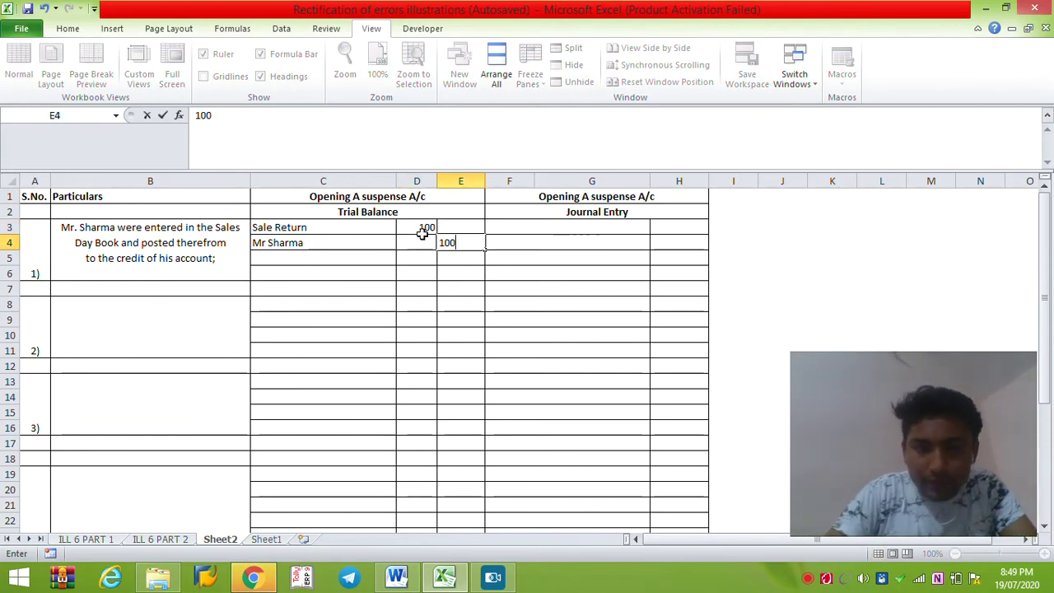
key("Return")
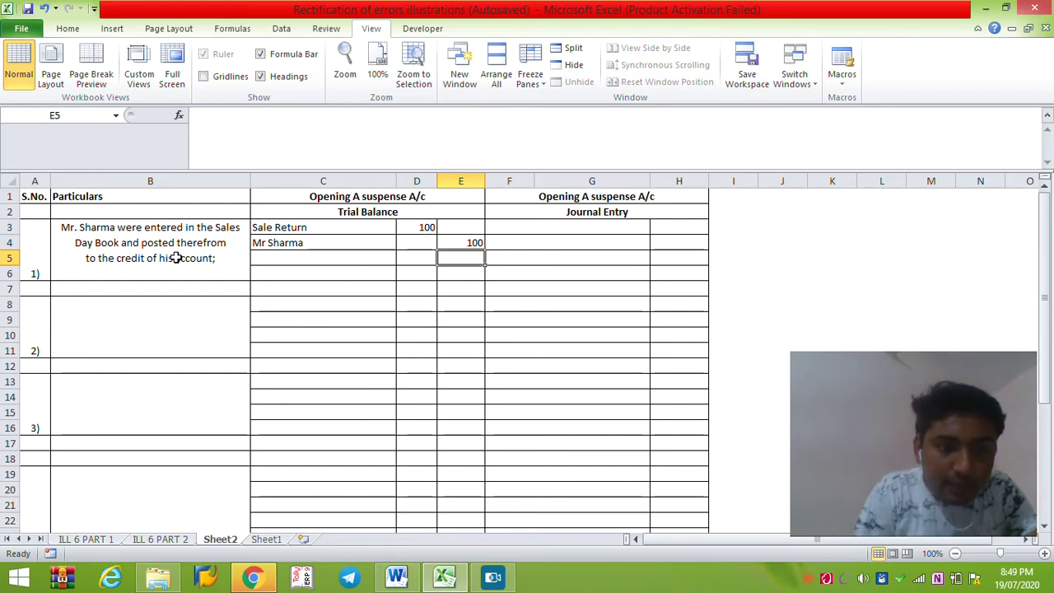
Set the Sale Return debit in D3 to 0.
left_click_drag(360, 228, 423, 229)
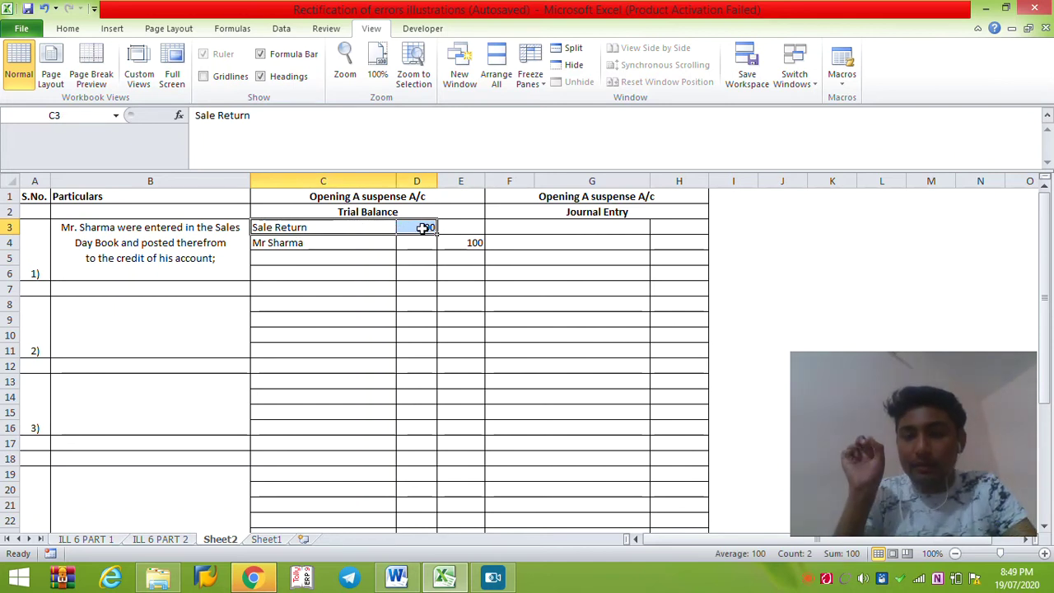
left_click(421, 229)
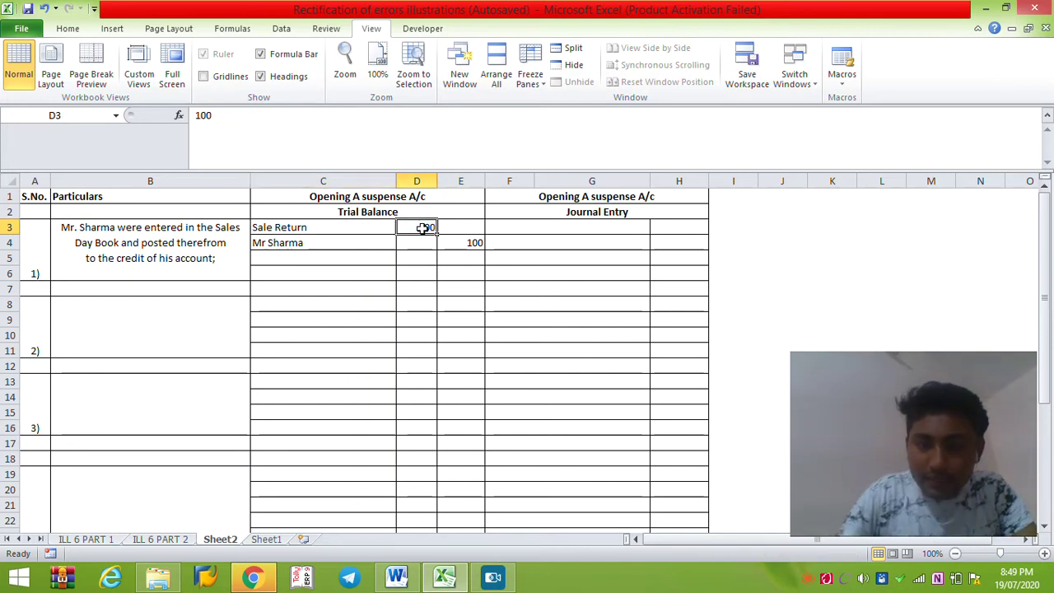
key("Return")
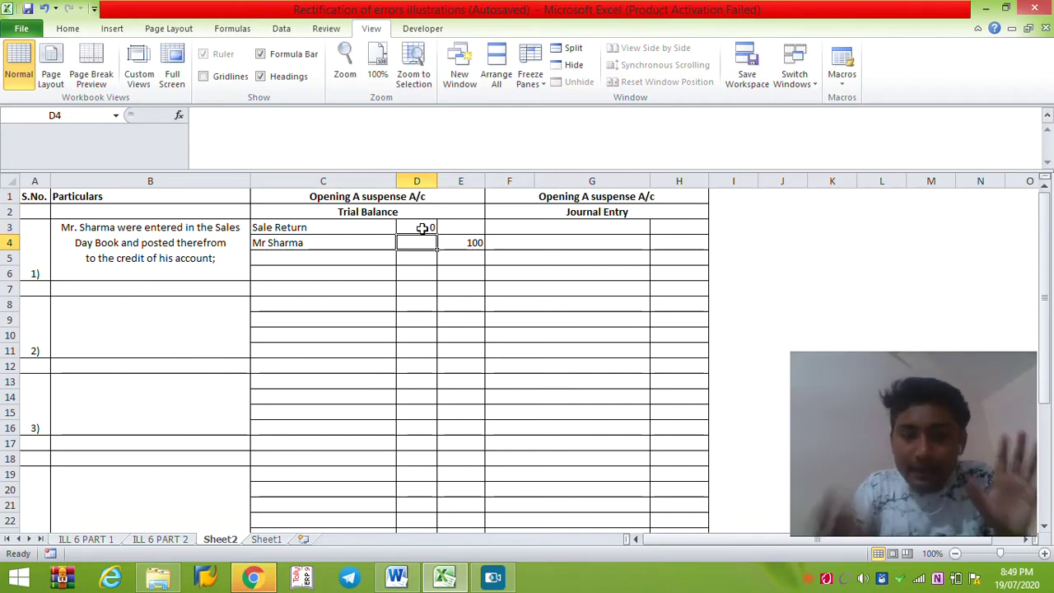
Enter the account label "Sale" in C5, below the customer's row of the trial balance.
key("Down")
key("Left")
type("Sa")
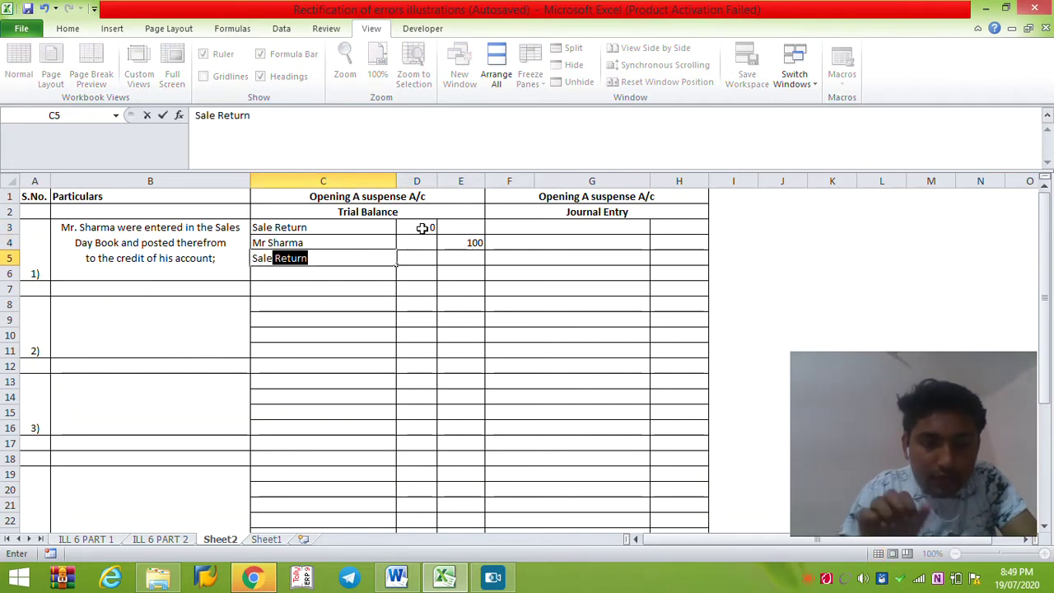
type("le")
key("Tab")
key("Left")
key("F2")
key("BackSpace")
key("BackSpace")
key("BackSpace")
key("BackSpace")
key("BackSpace")
key("BackSpace")
key("Return")
Enter 100 as the credit amount for Sale in E5.
key("Up")
key("Right")
key("Right")
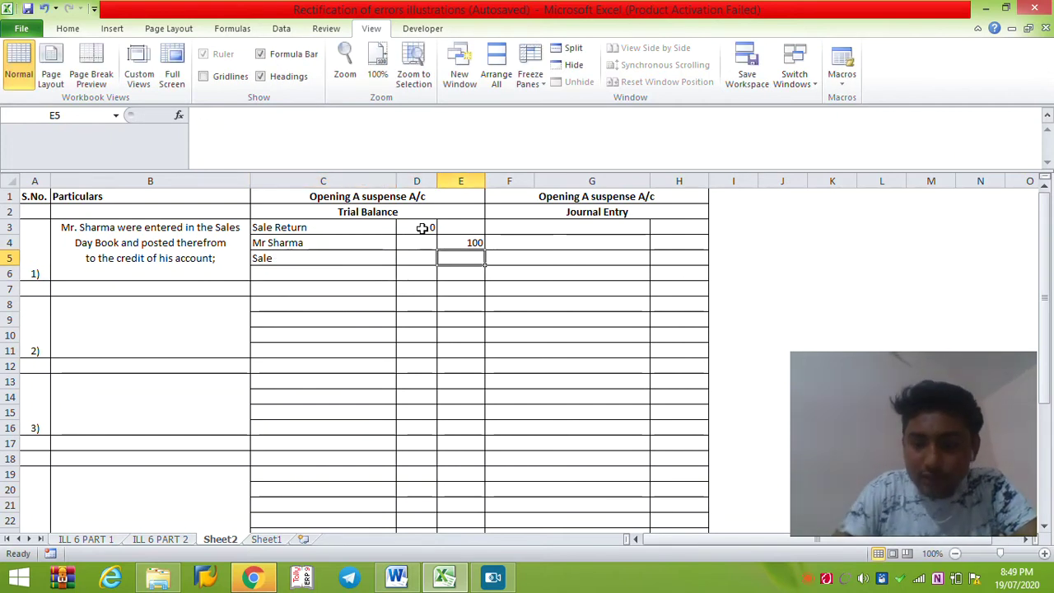
type("100")
key("Return")
Examine the full error description in B3 and compare it with the Sale Return, customer and Sale rows of the trial balance.
left_click(422, 228)
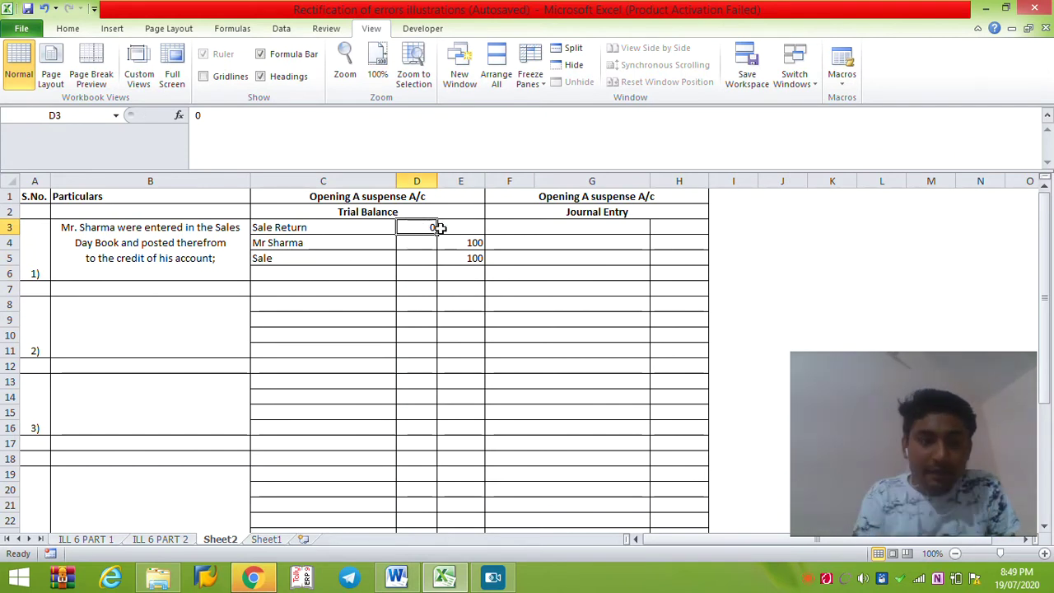
left_click(107, 256)
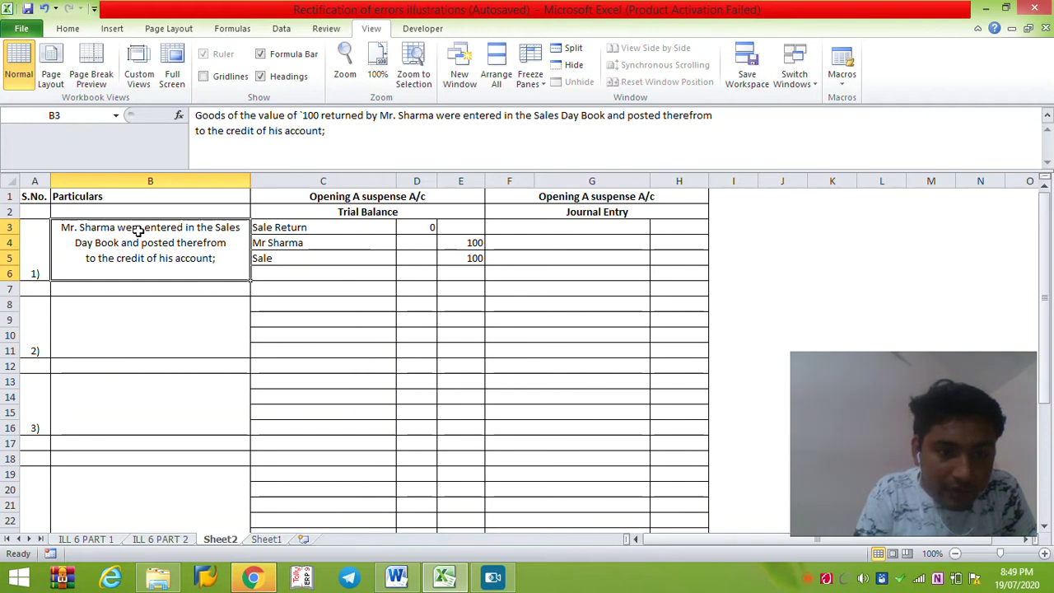
left_click_drag(301, 116, 429, 116)
left_click_drag(526, 116, 604, 116)
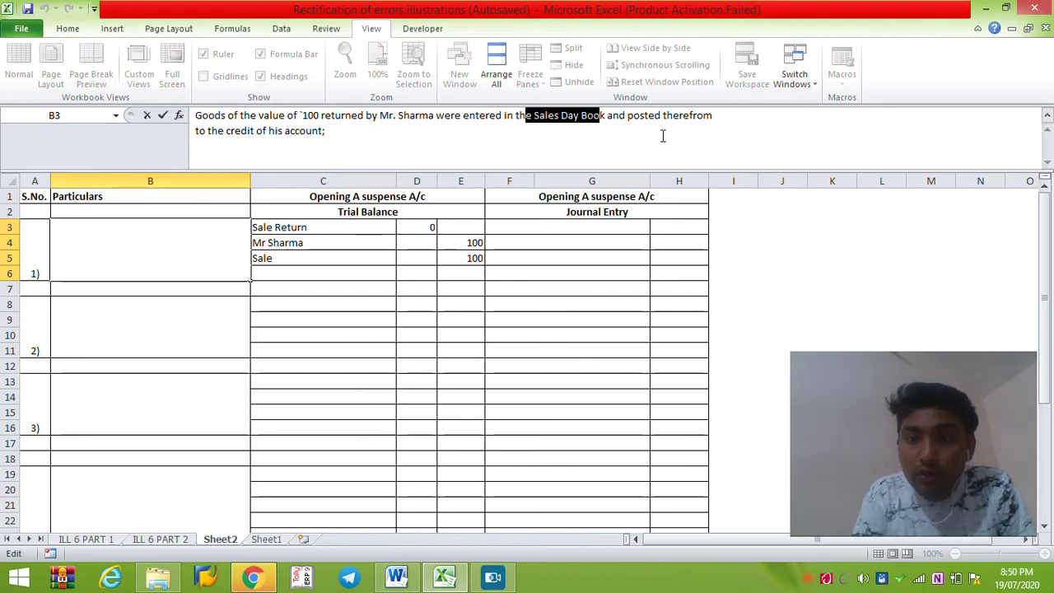
left_click_drag(226, 131, 416, 116)
left_click_drag(228, 132, 326, 131)
left_click_drag(318, 230, 325, 266)
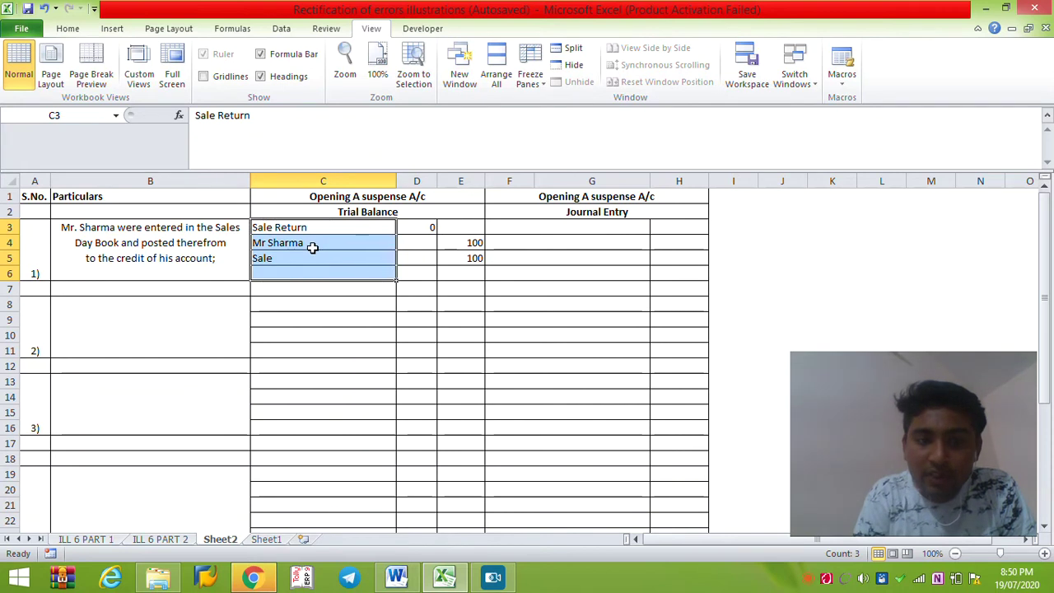
left_click(313, 247)
left_click(470, 243)
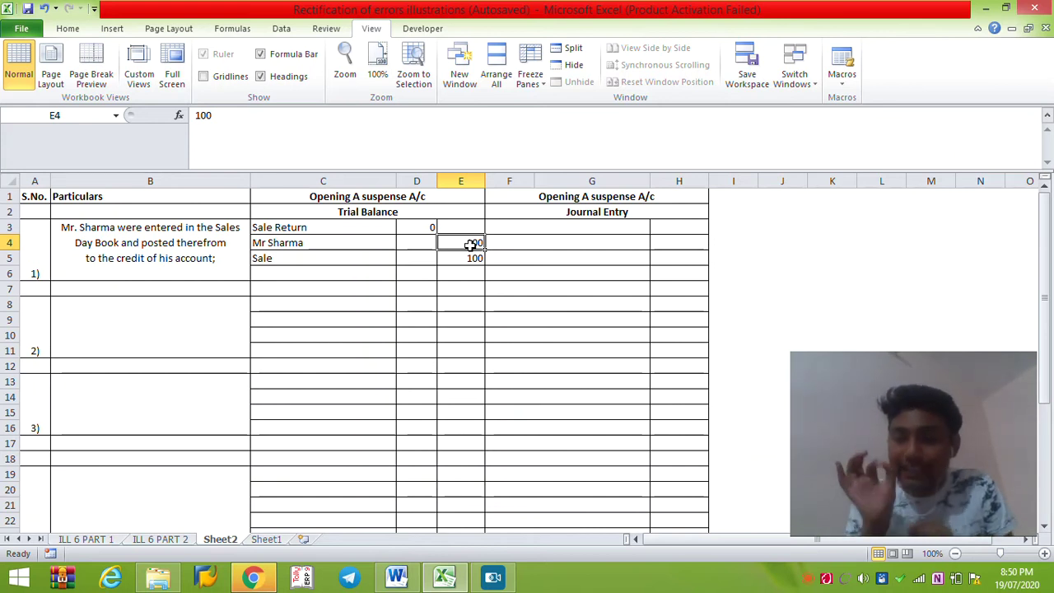
Make row 6 taller to fit the error description, and add the suspense account as "SuspsenSe" in C6 with a 200 debit in D6.
left_click_drag(13, 280, 14, 299)
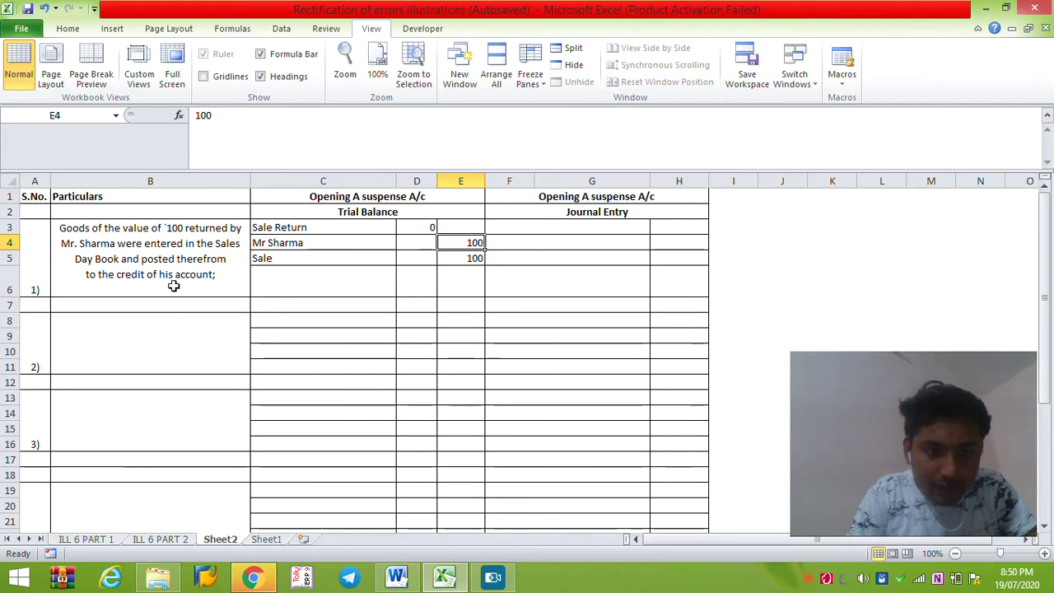
left_click(280, 281)
type("Sus")
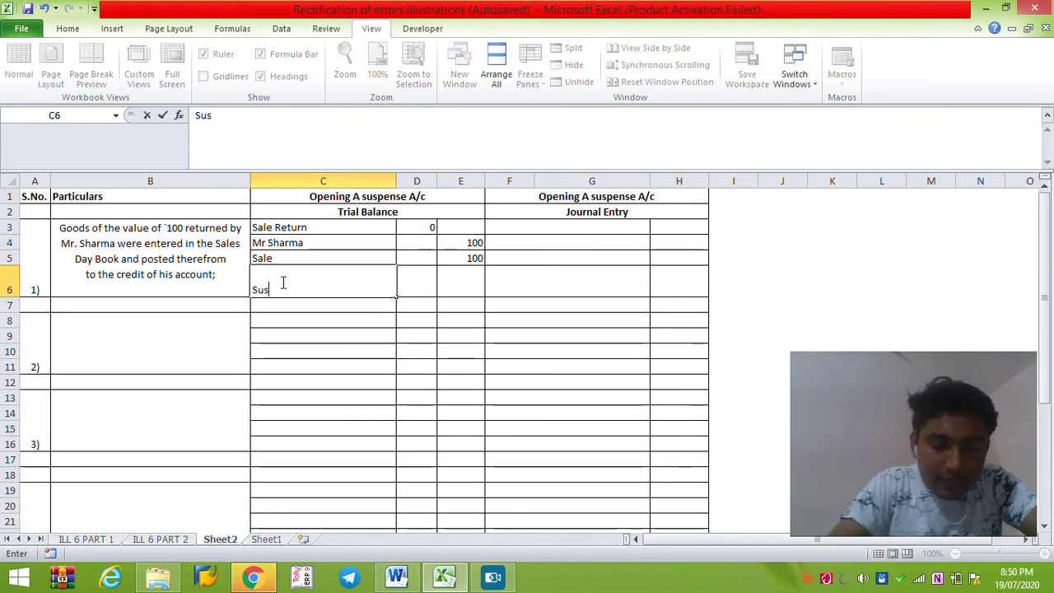
type("psenSe")
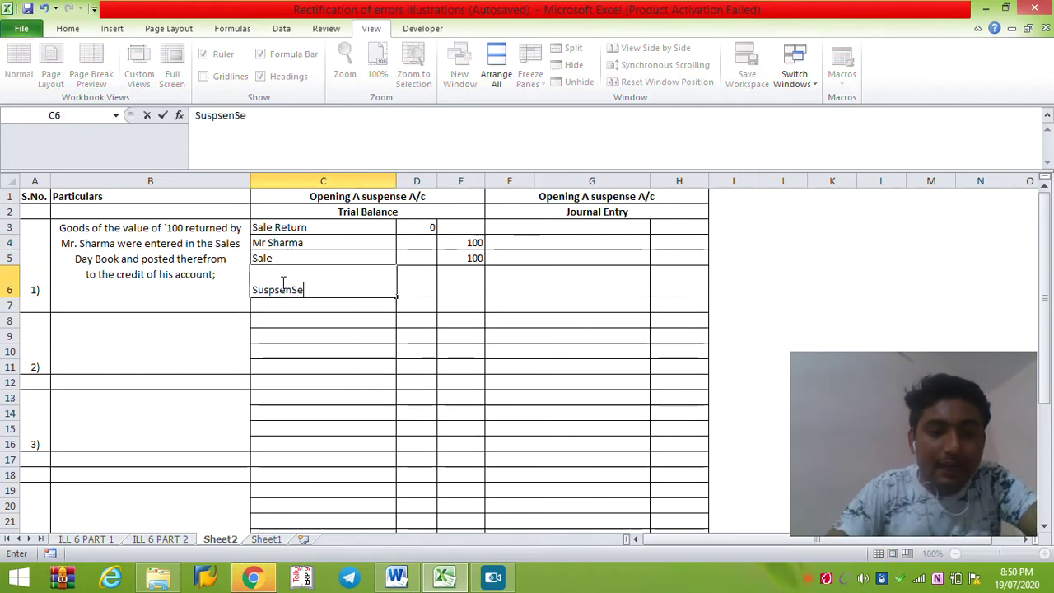
key("Tab")
type("200")
key("Return")
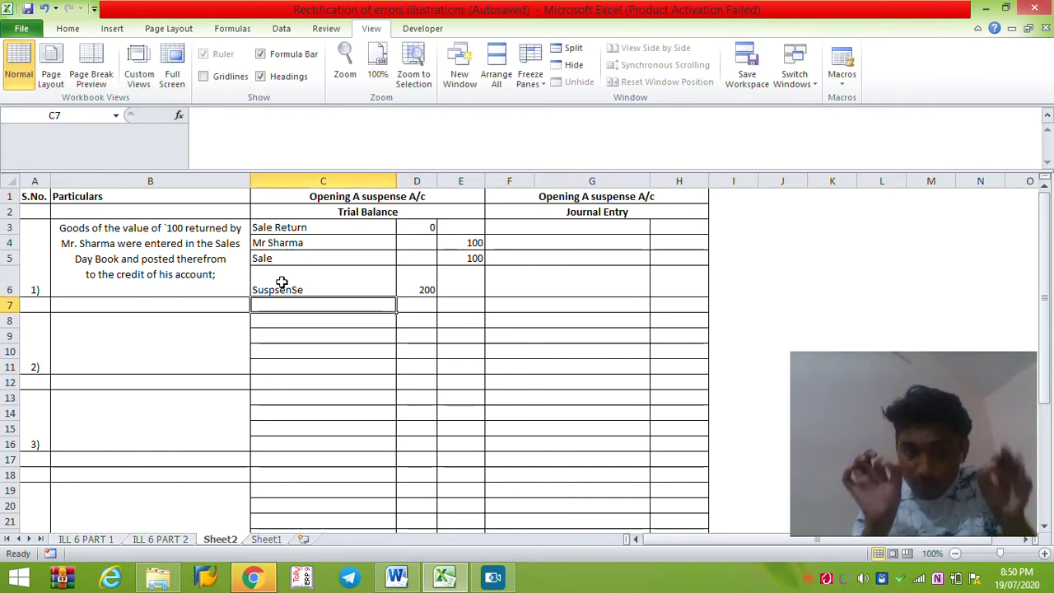
Enter the journal line "Sale Dr." in F3 with an amount of 100 in H3.
left_click_drag(297, 281, 465, 282)
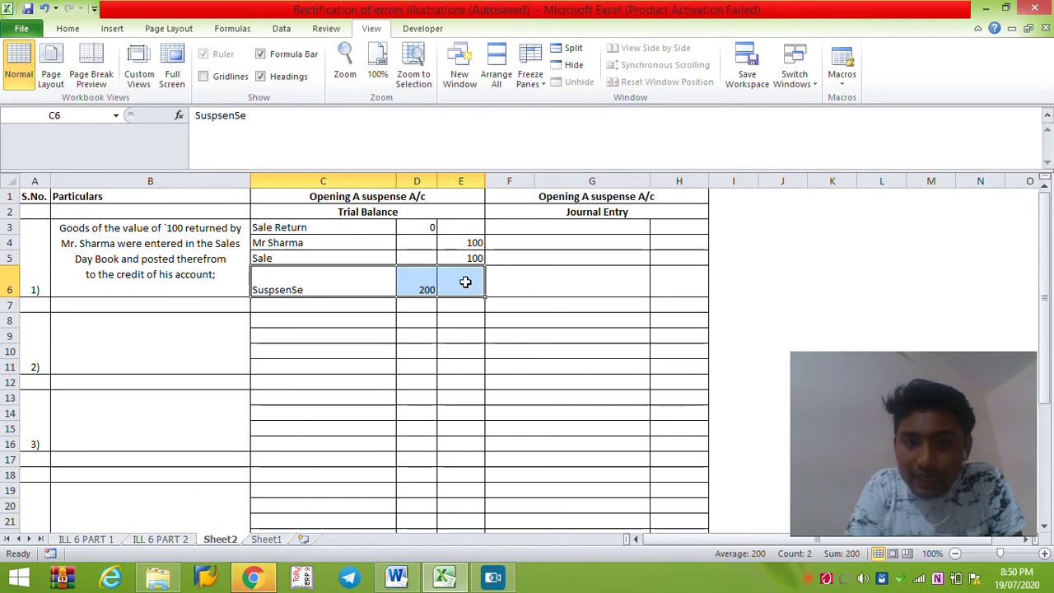
left_click_drag(469, 257, 332, 259)
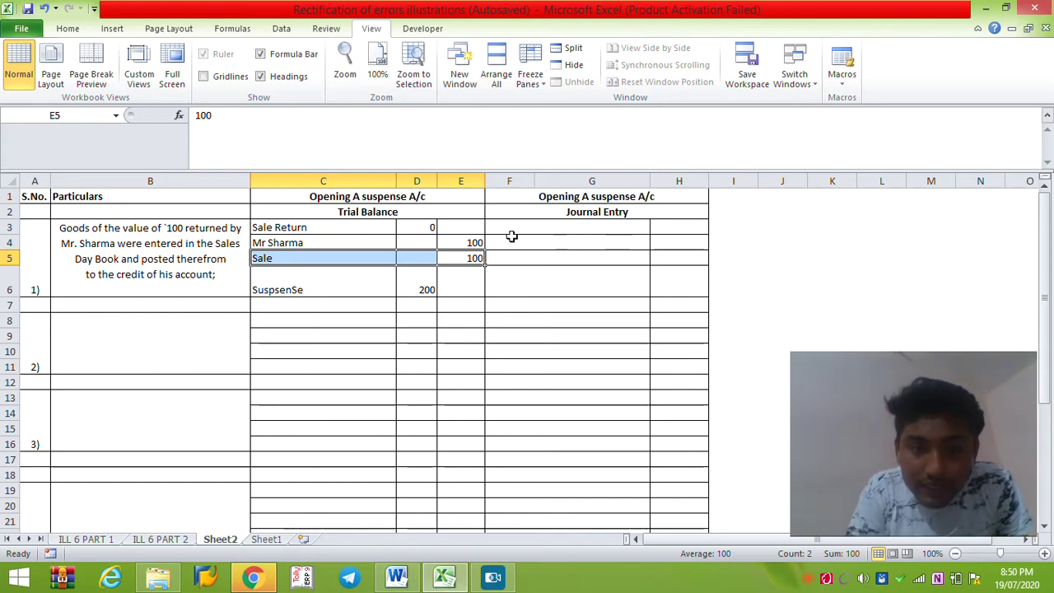
left_click_drag(468, 258, 416, 259)
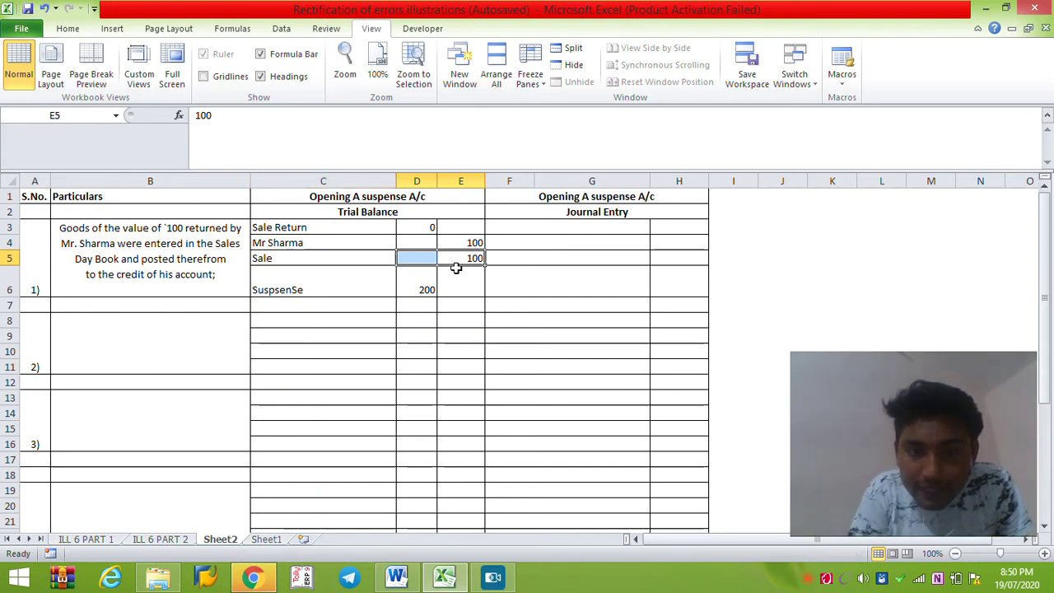
left_click(464, 260)
left_click(525, 228)
type("Sale")
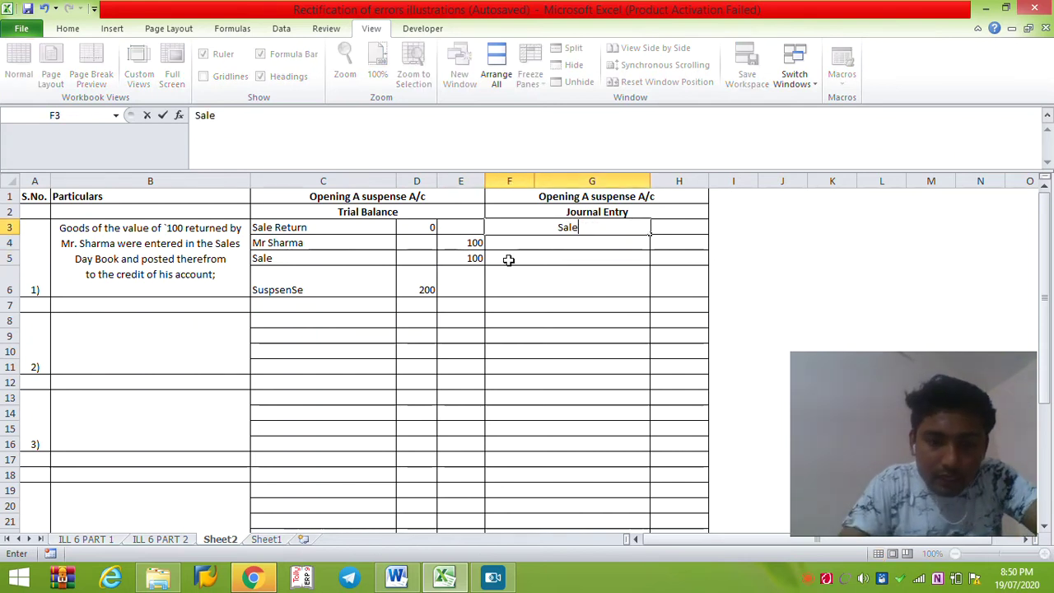
type(" Dr.")
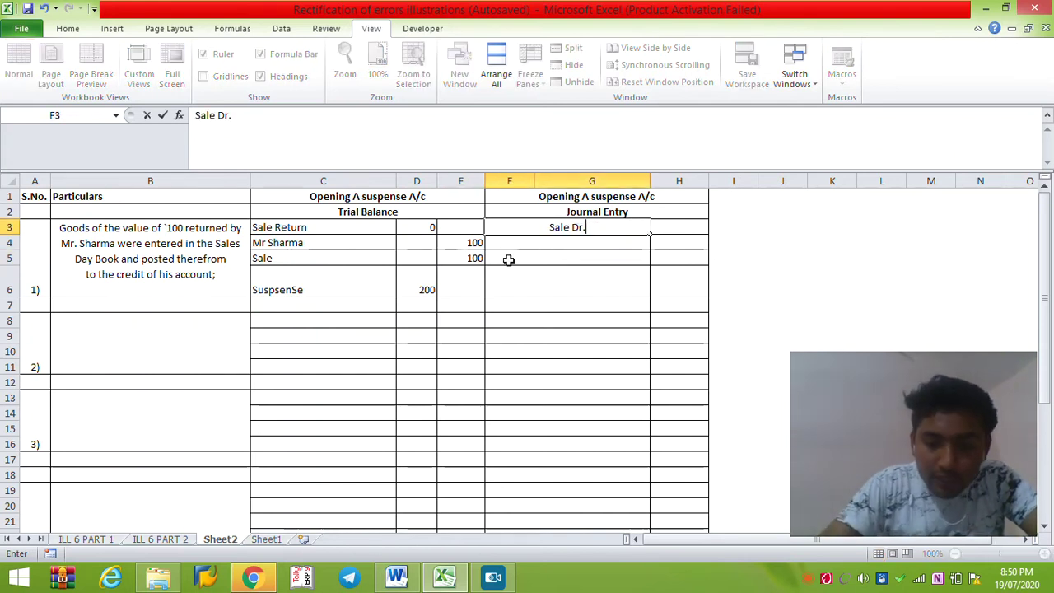
key("Tab")
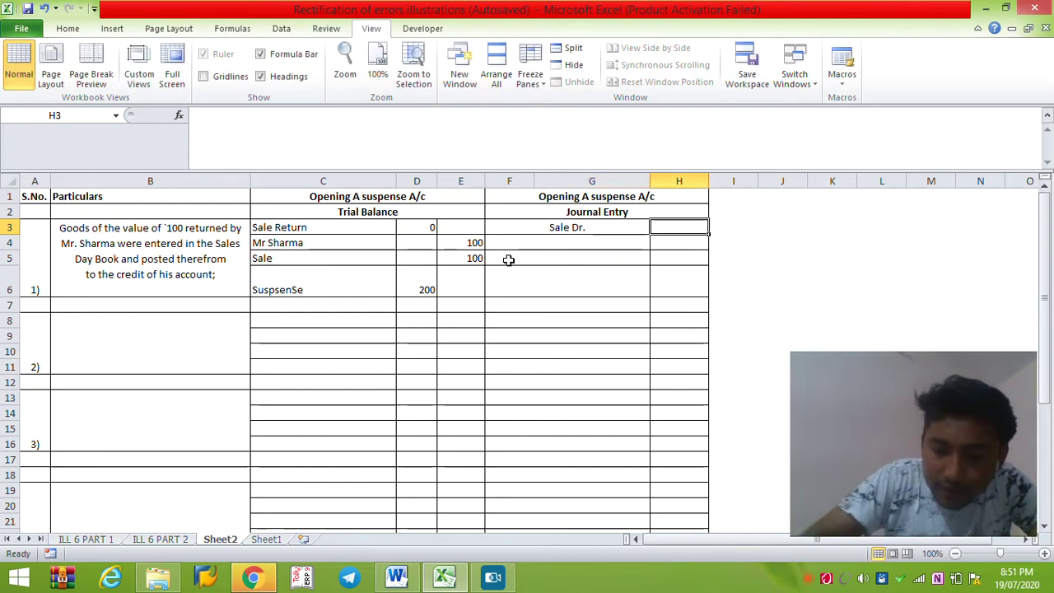
type("=100")
key("Return")
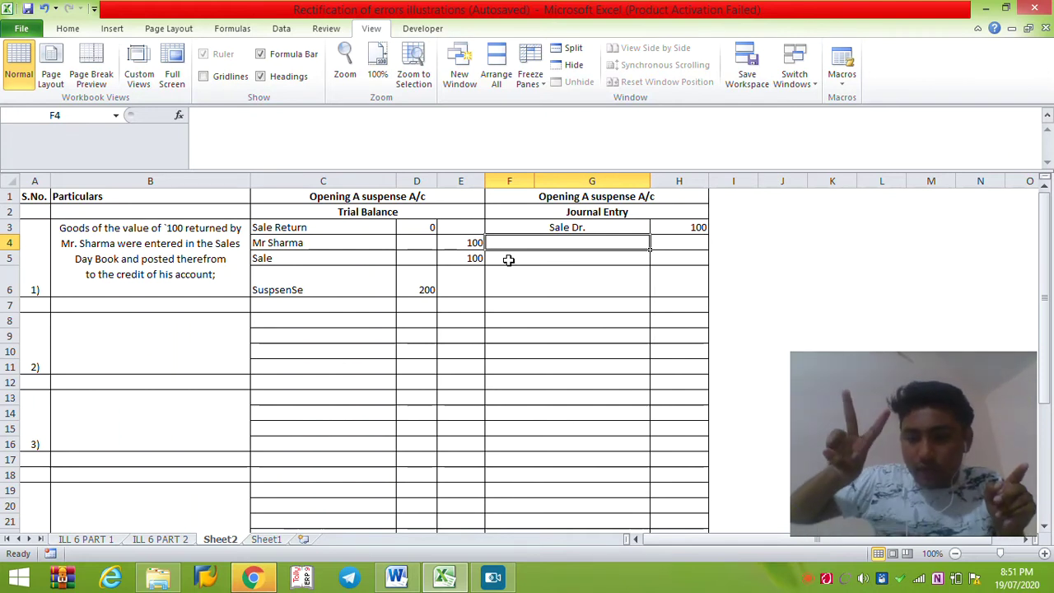
Add the journal line "Sale Return" in F4 with an amount of 100 in H4.
left_click_drag(374, 232, 536, 243)
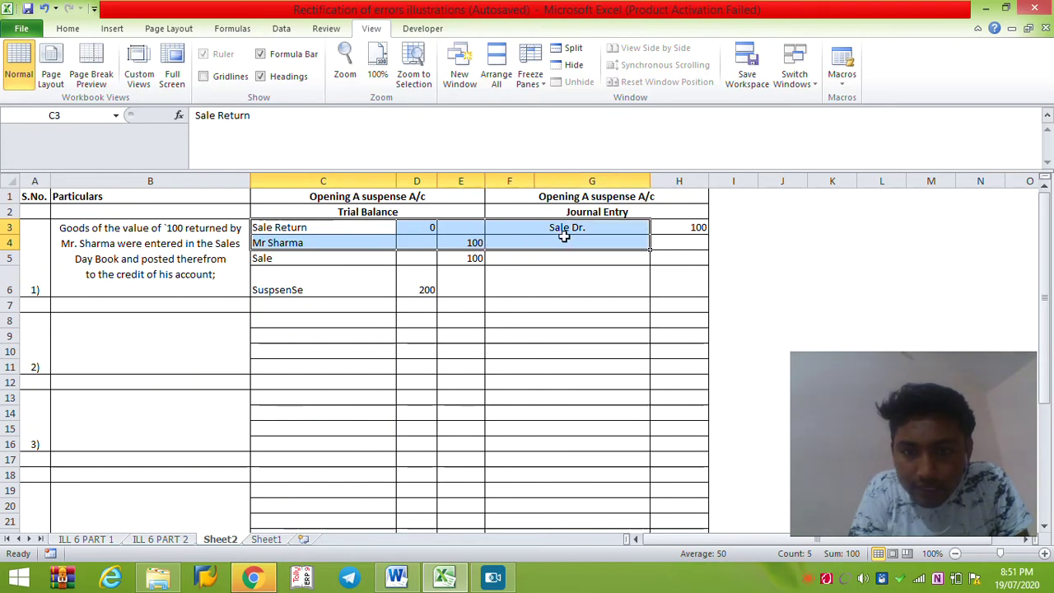
left_click(559, 228)
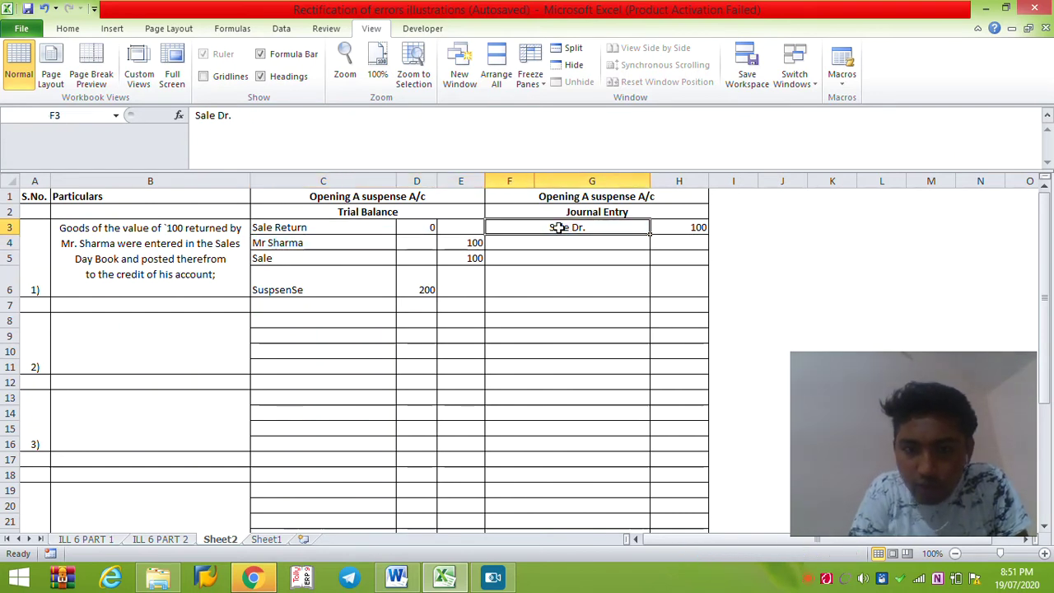
key("Down")
type("Sale Retu")
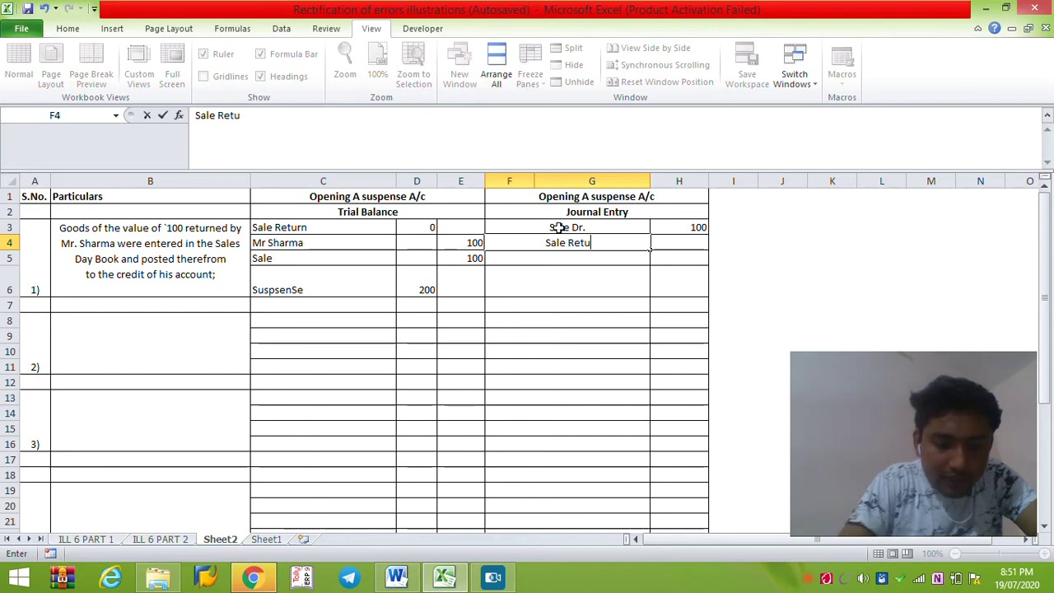
type("rn")
key("Tab")
type("1")
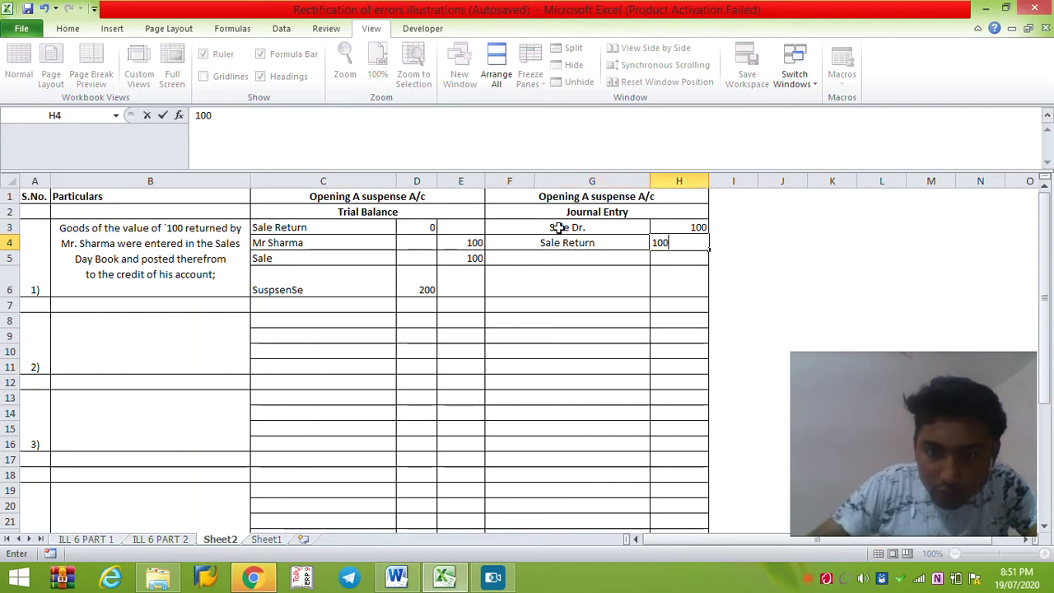
type("00")
key("Return")
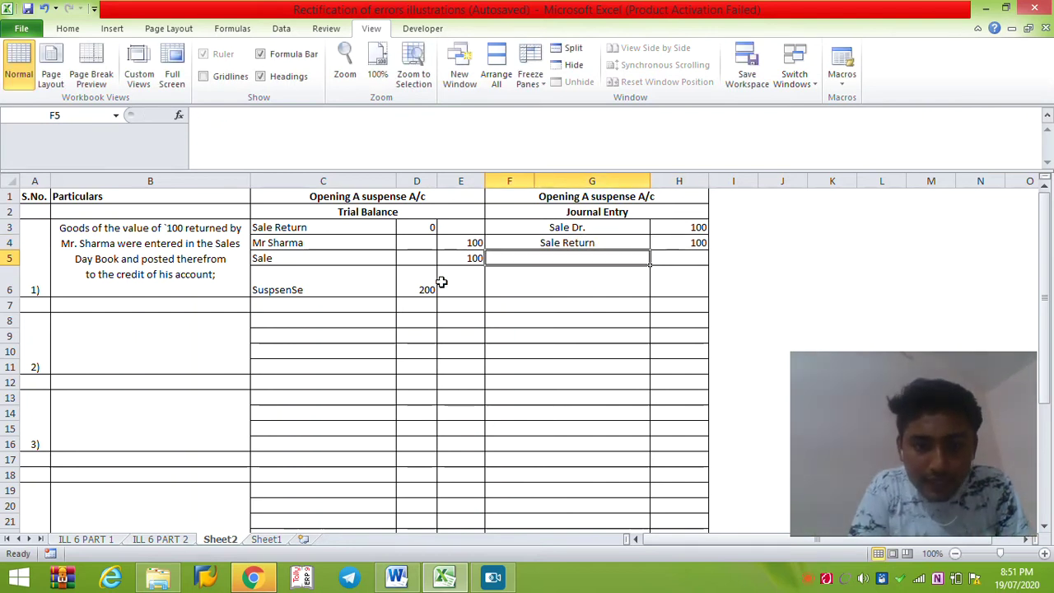
Add the journal line "To Suspense" in F5 with an amount of 200 in H5.
left_click_drag(313, 271, 392, 284)
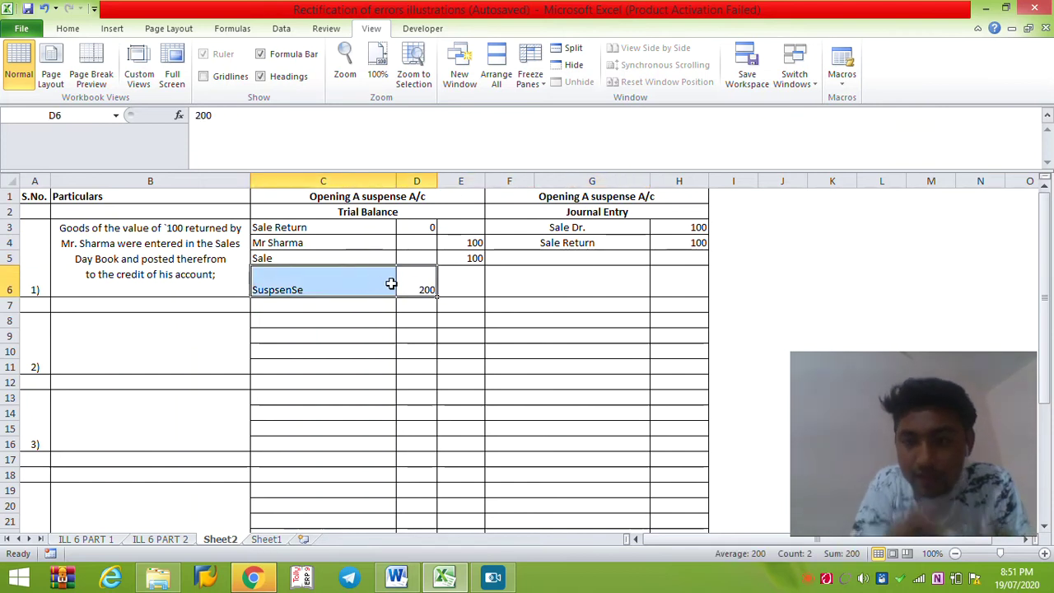
left_click(591, 260)
type("To Suspense")
key("Tab")
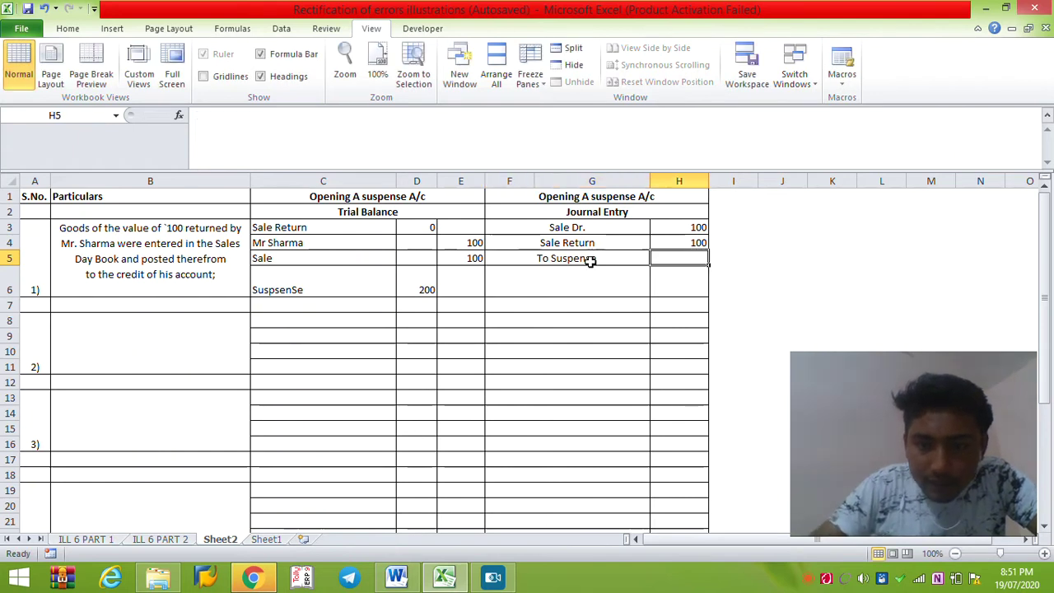
type("200")
key("Return")
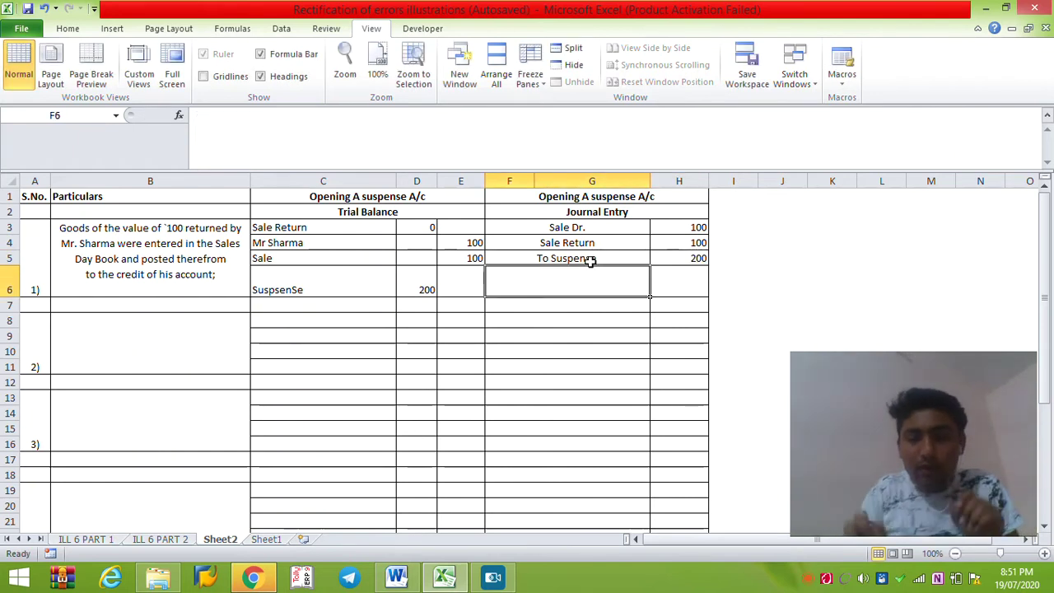
Offset the suspense debit in D6 with the "To Suspense" journal amount using the formula +200-H5.
left_click_drag(473, 259, 367, 259)
left_click_drag(292, 229, 434, 235)
left_click_drag(329, 291, 426, 285)
left_click_drag(600, 264, 682, 252)
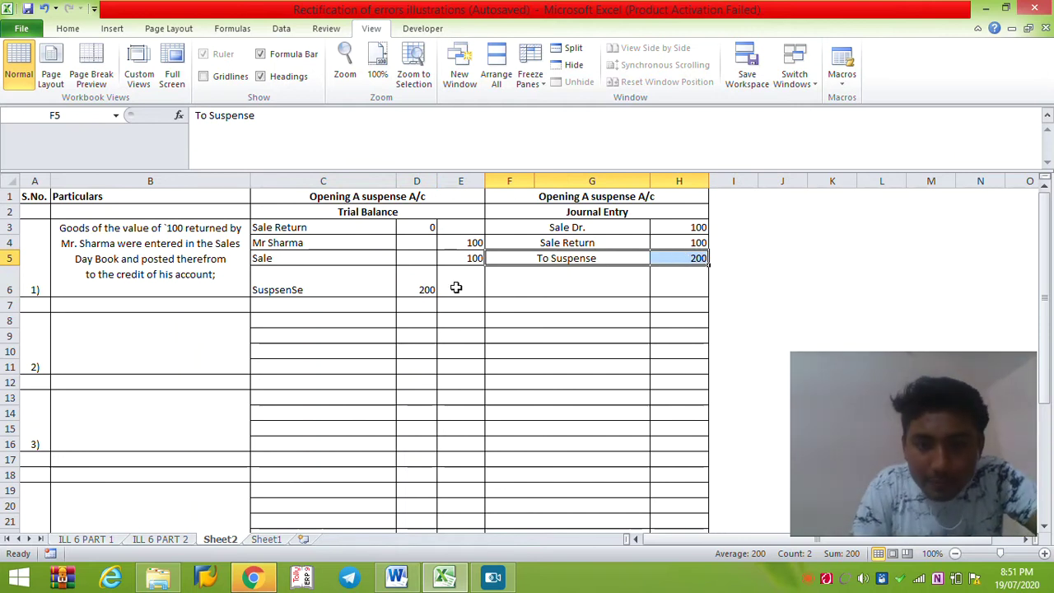
left_click(420, 276)
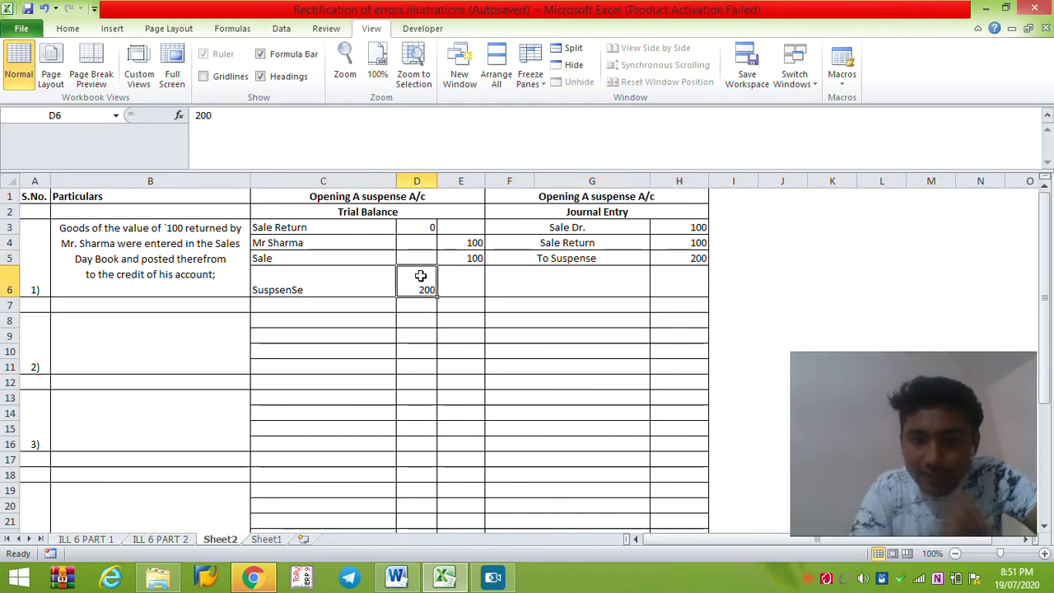
double_click(420, 276)
type("+")
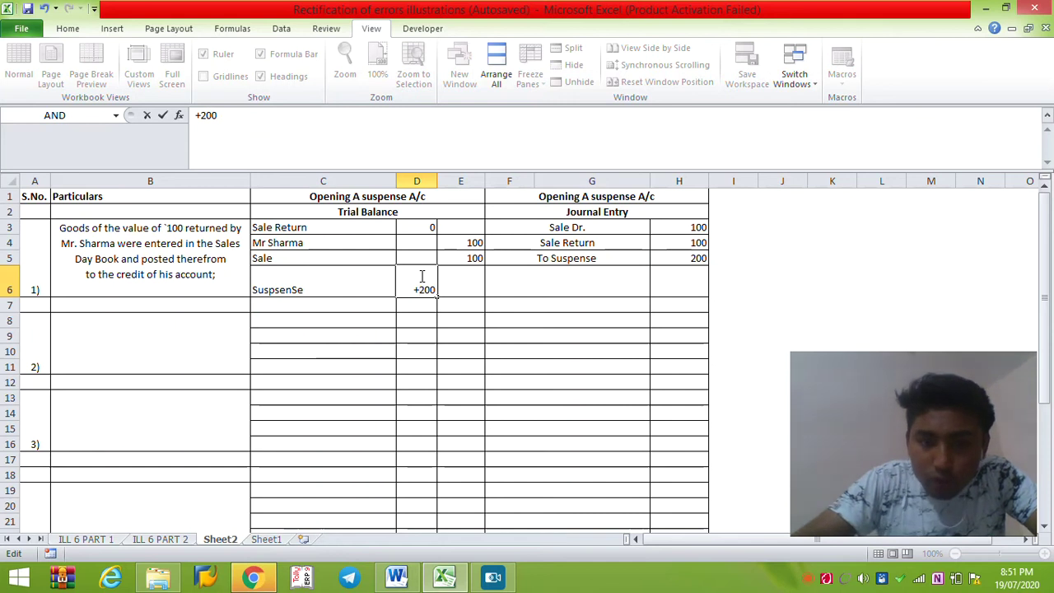
type("-")
left_click(698, 257)
key("Return")
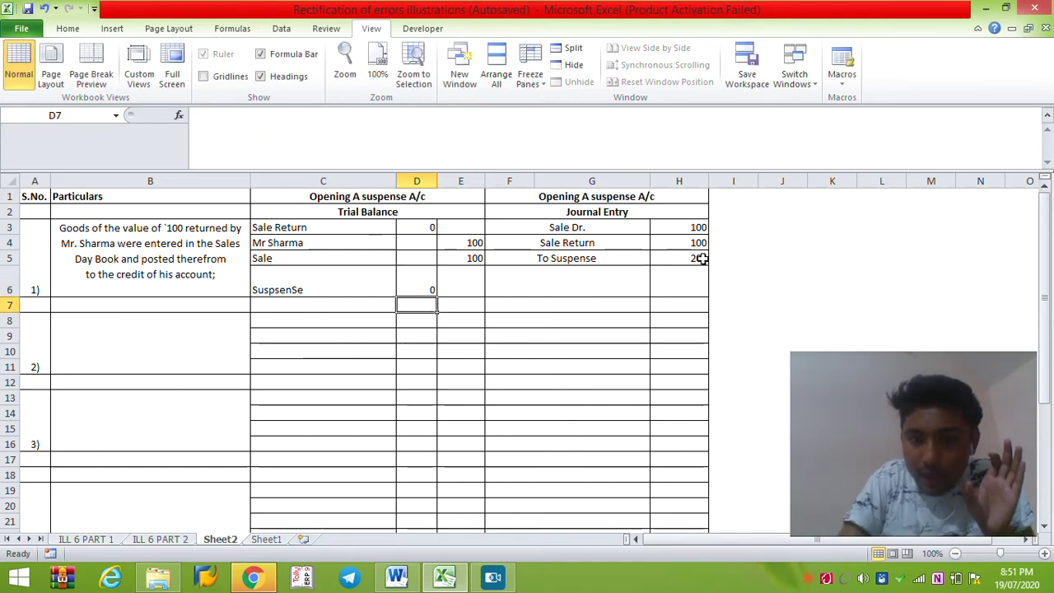
Reduce the Sale credit in E5 by the "Sale Dr." journal amount using the formula +100-H3.
left_click(475, 259)
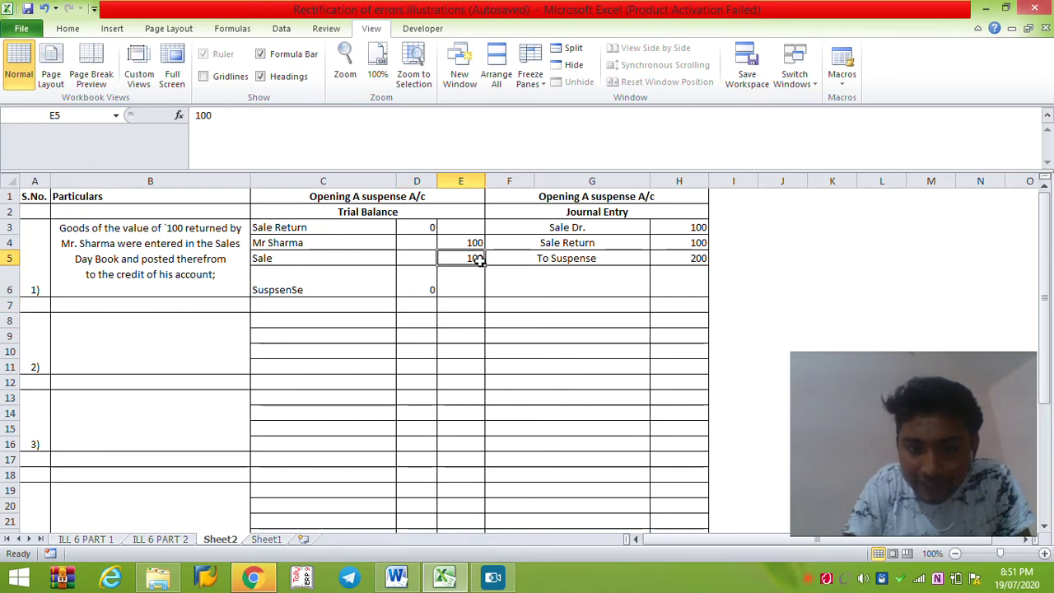
left_click(559, 230)
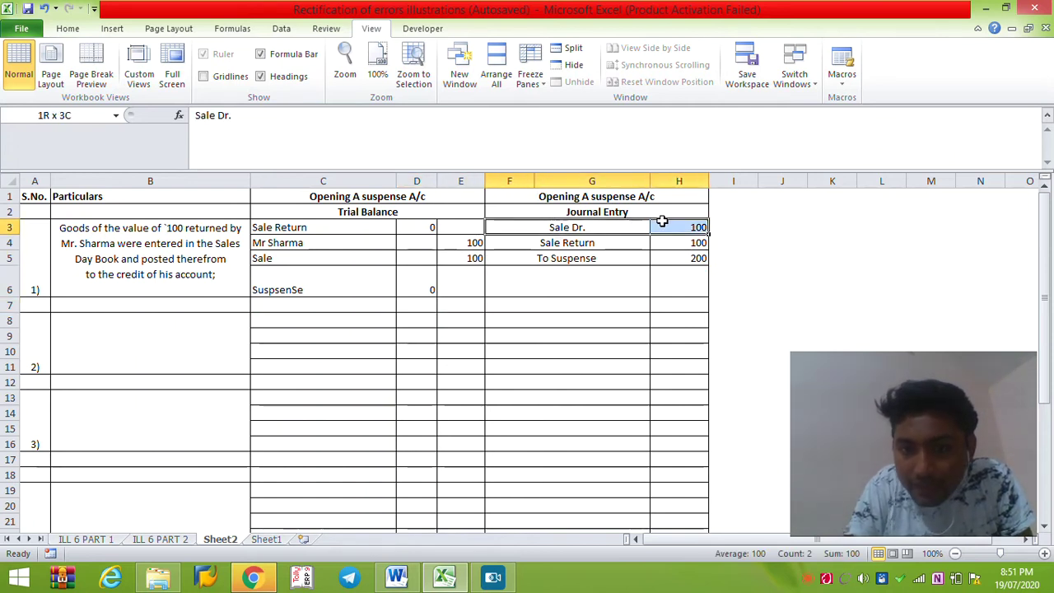
left_click(472, 259)
double_click(472, 258)
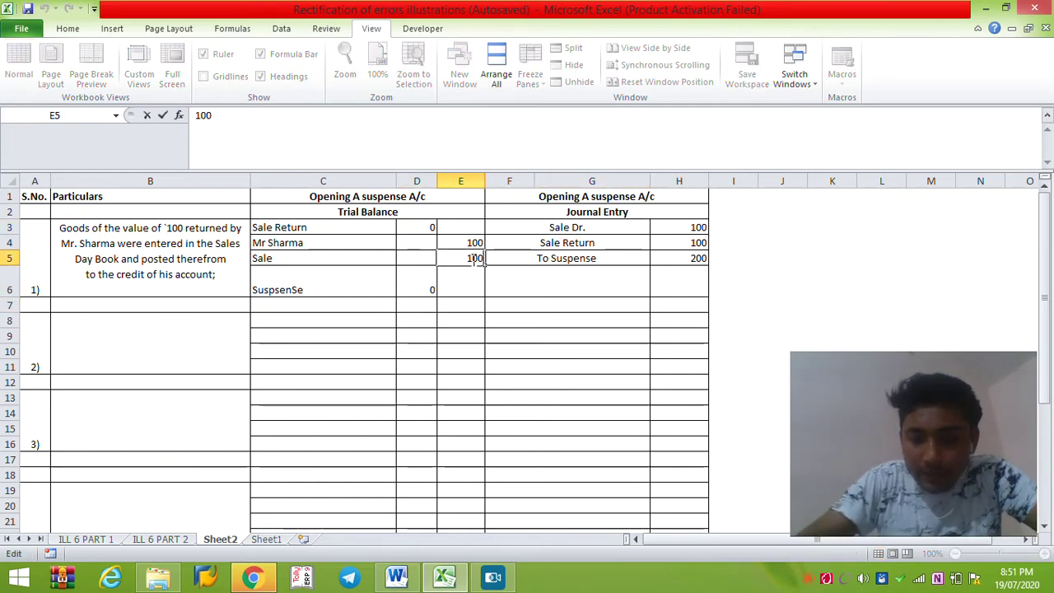
type("+100")
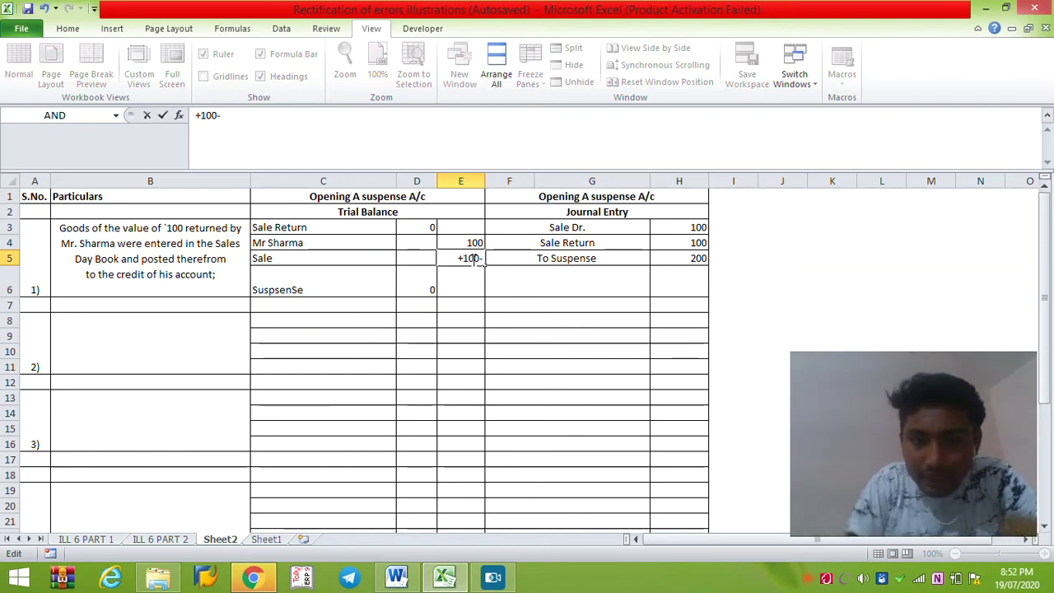
type("-")
left_click(687, 228)
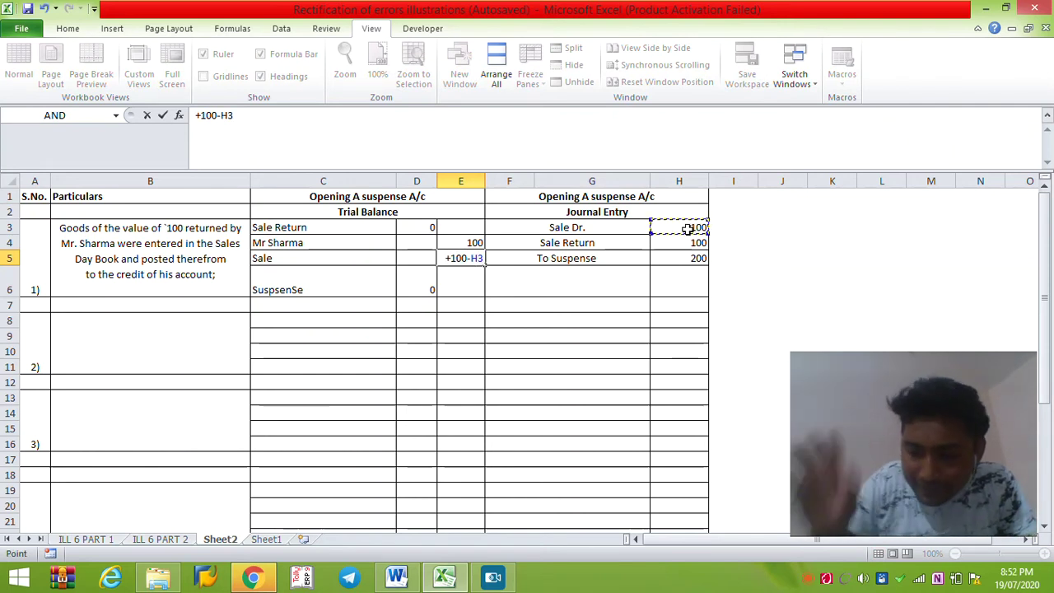
key("Return")
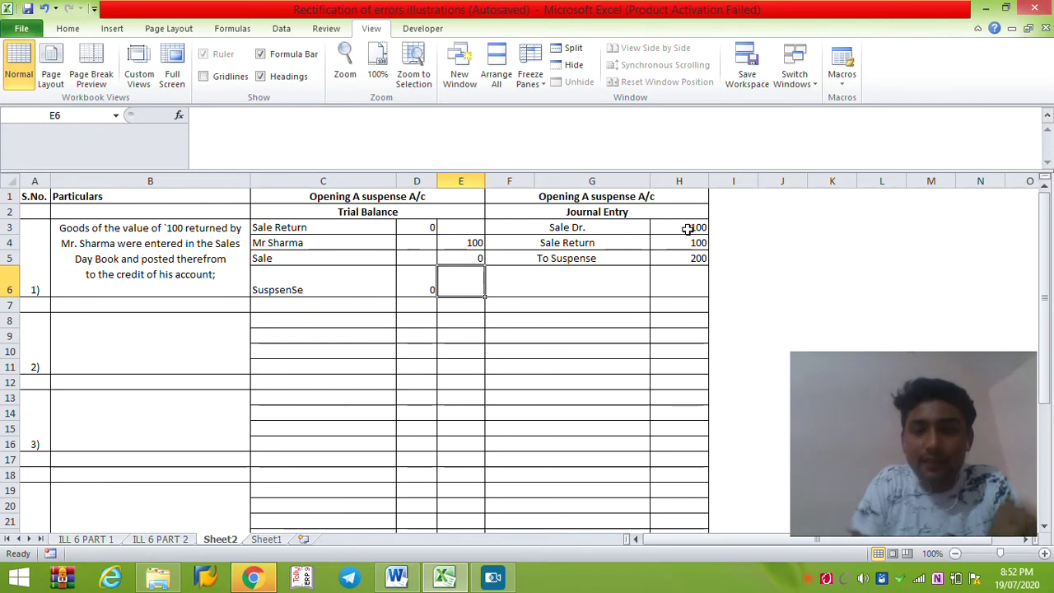
Add the Sale Return journal amount to the Sale Return debit in D3 using the formula +0+H4.
left_click_drag(623, 242, 694, 244)
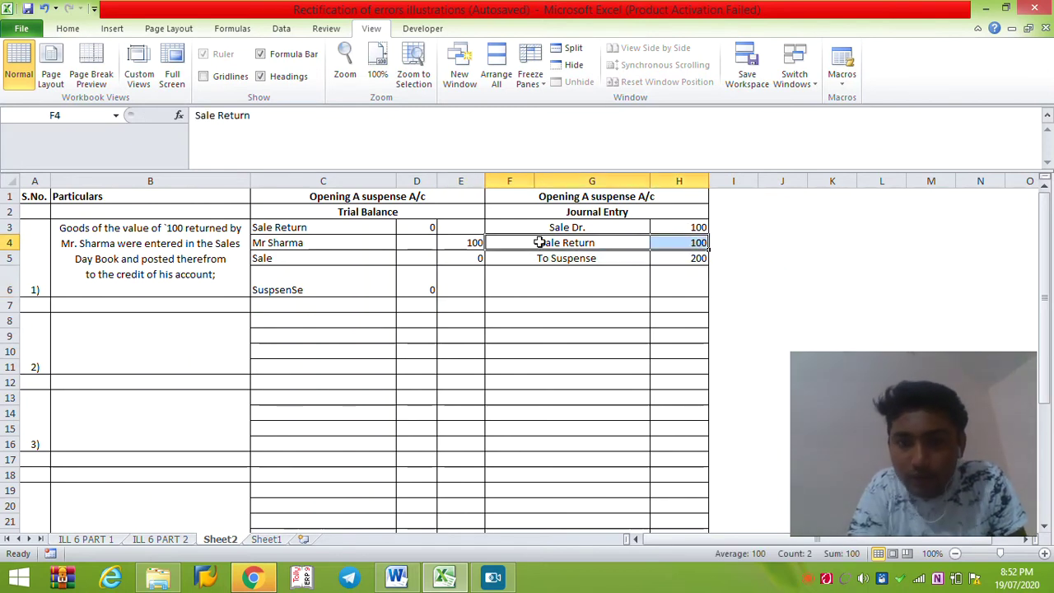
left_click(426, 224)
double_click(426, 224)
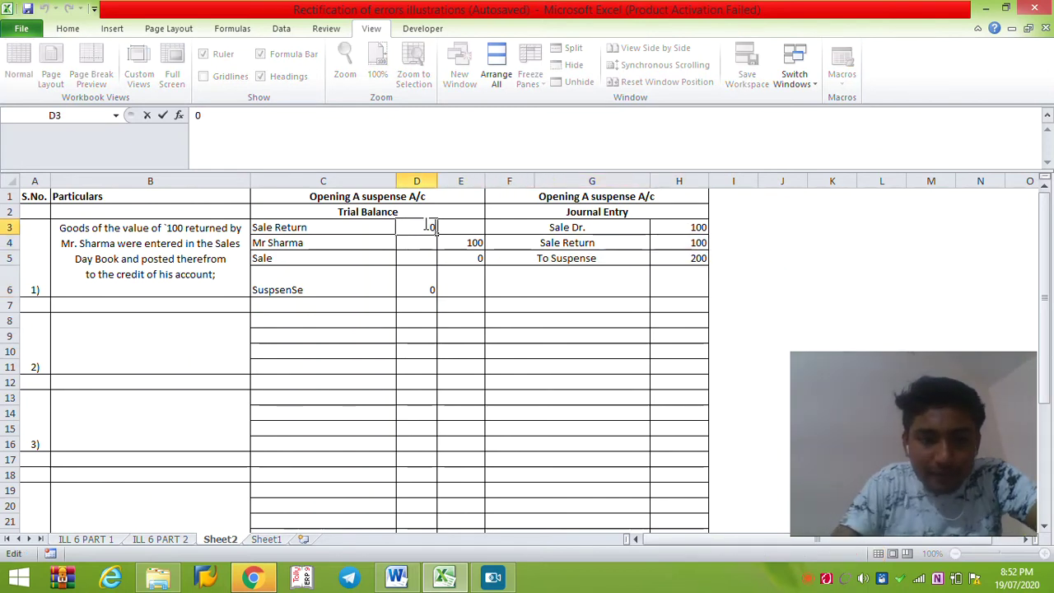
type("+")
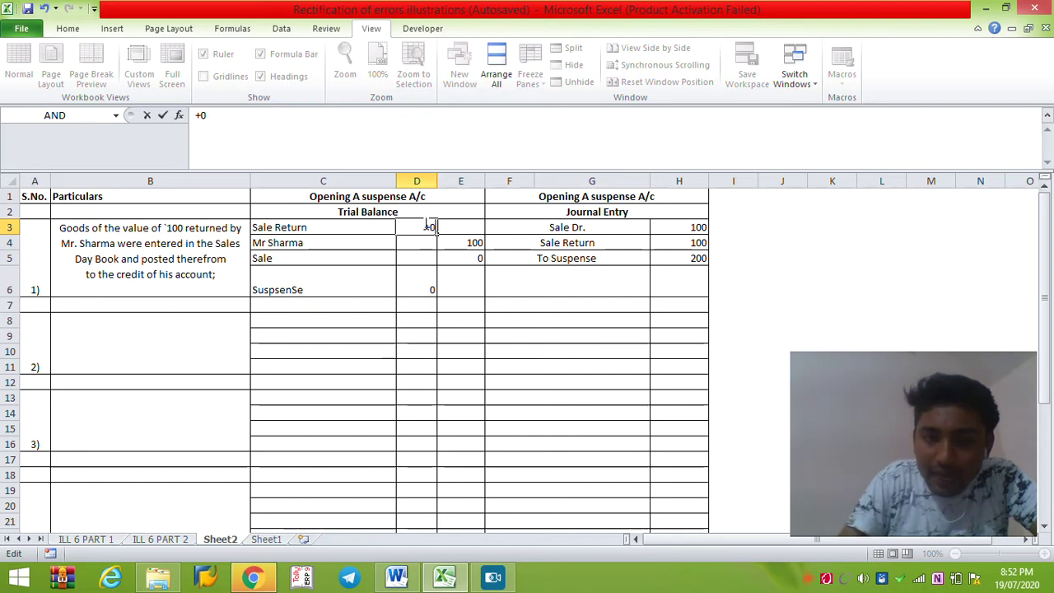
left_click(699, 242)
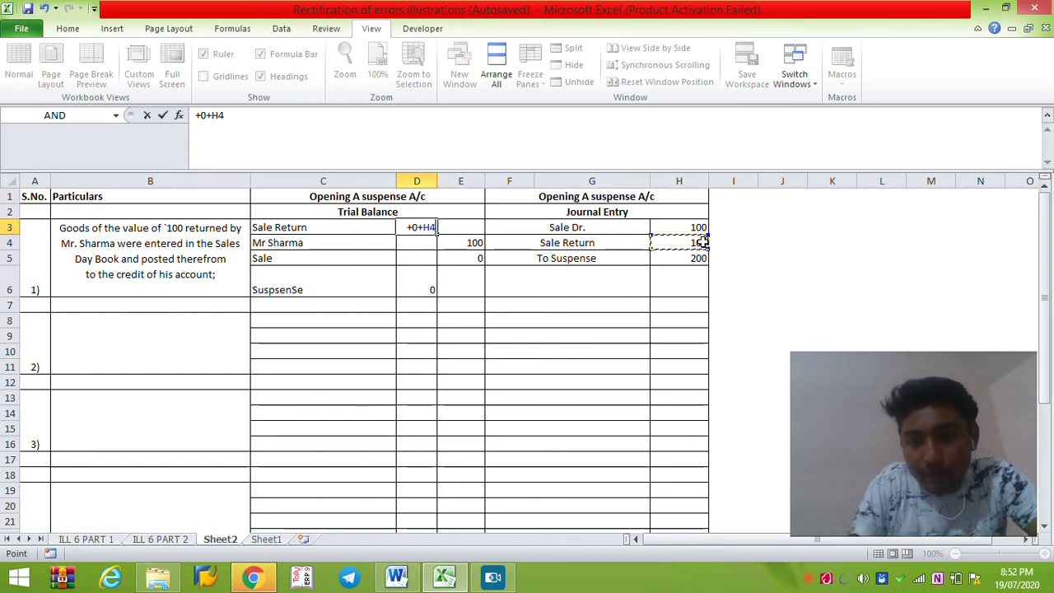
key("Return")
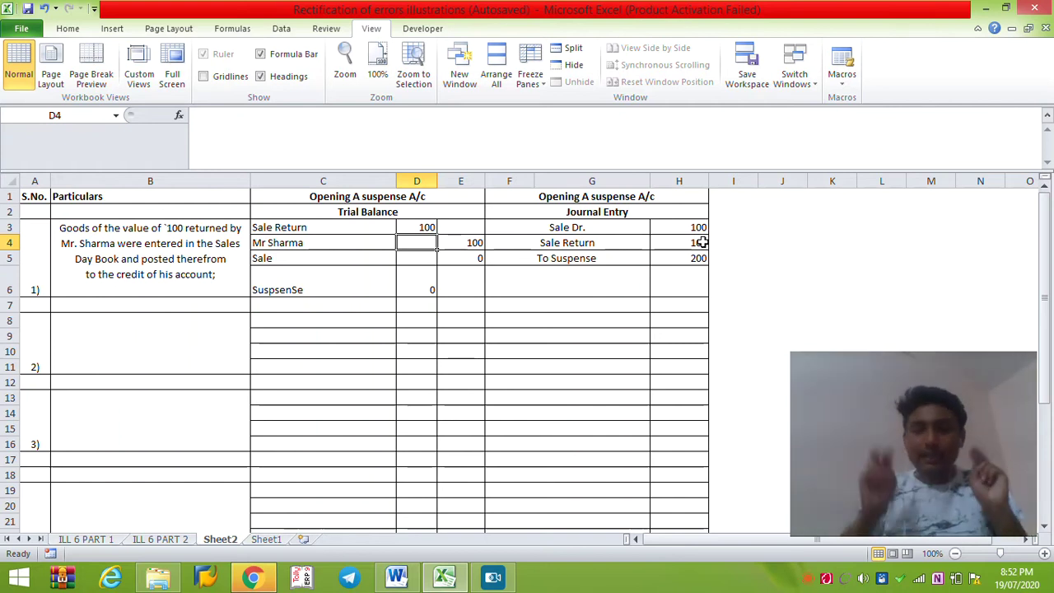
Switch to the Word document and copy the full text of error (2) under Illustration 7.
left_click(396, 576)
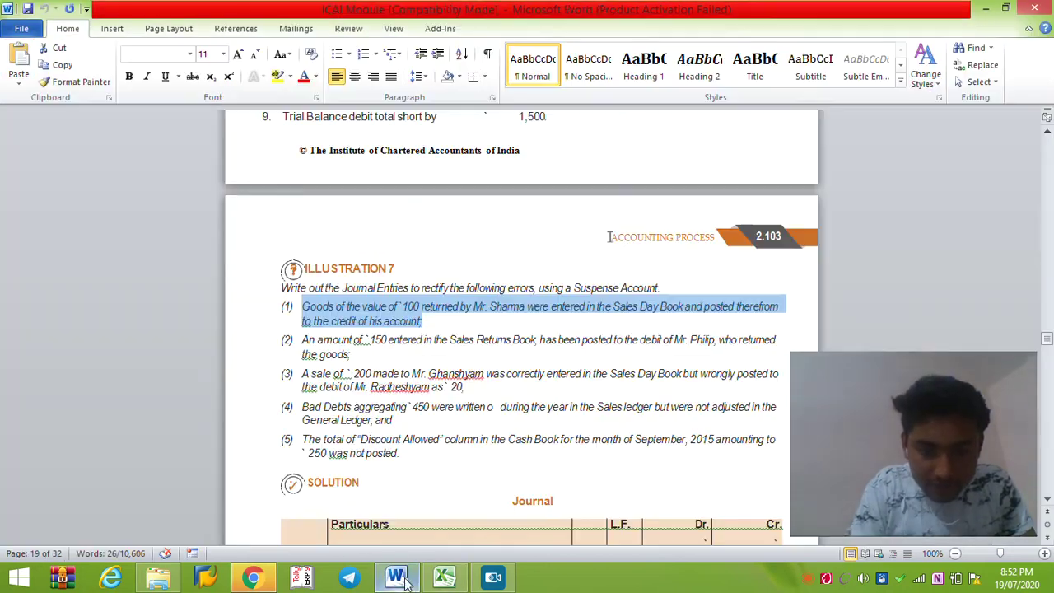
left_click_drag(299, 344, 350, 341)
left_click(374, 360)
key("shift+Up")
key("shift+Down")
key("shift+Left")
key("ctrl+shift+Left")
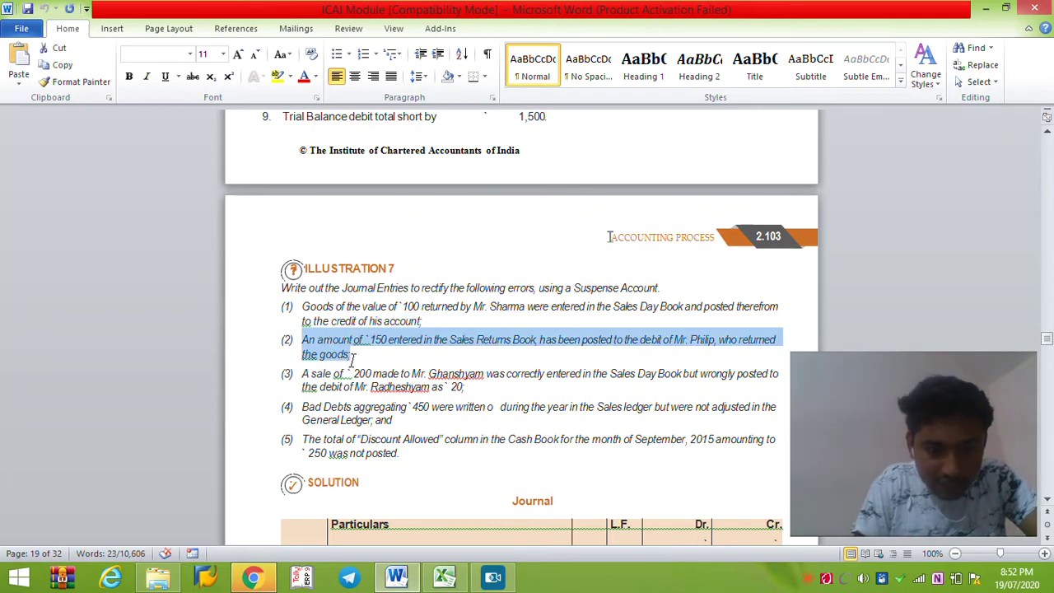
Switch back to Excel, insert the copied error (2) text in B8 and make row 11 taller to fit it.
left_click(444, 577)
left_click(140, 320)
double_click(140, 321)
type("An amount of `100 entered in the Sales Returns Book, has been posted to the debit of Mr. Philip, who returned the goods;")
key("Return")
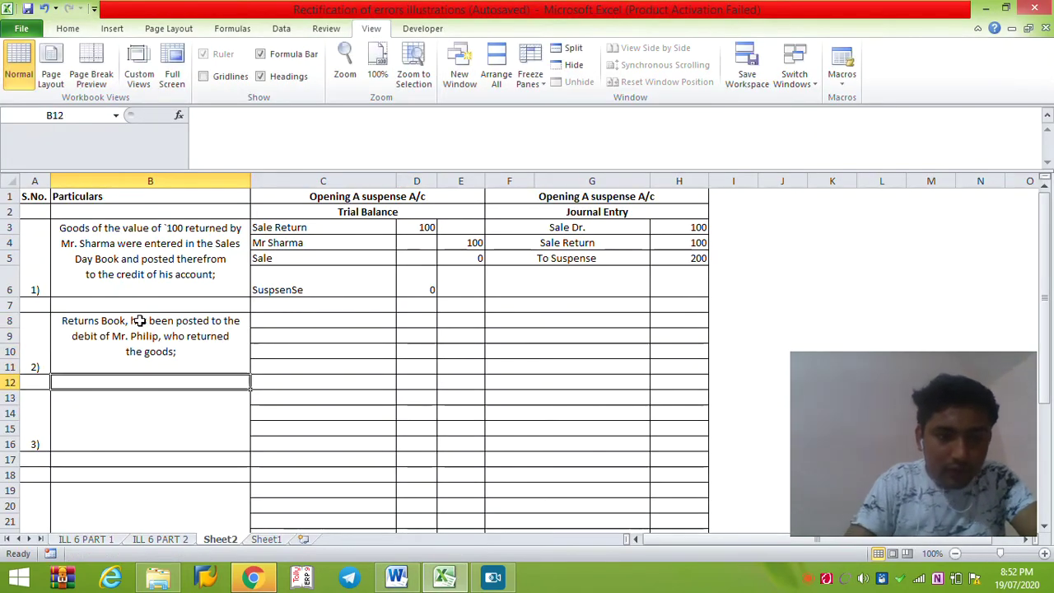
left_click_drag(9, 375, 10, 404)
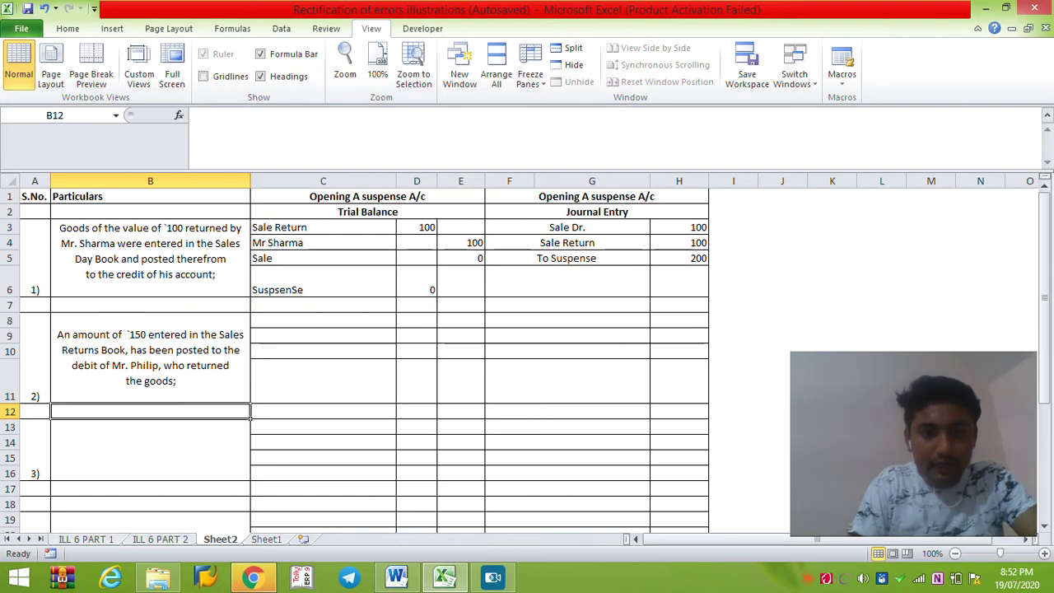
Enter "Sale Return" in C8 with a debit of 150 in D8.
left_click(323, 321)
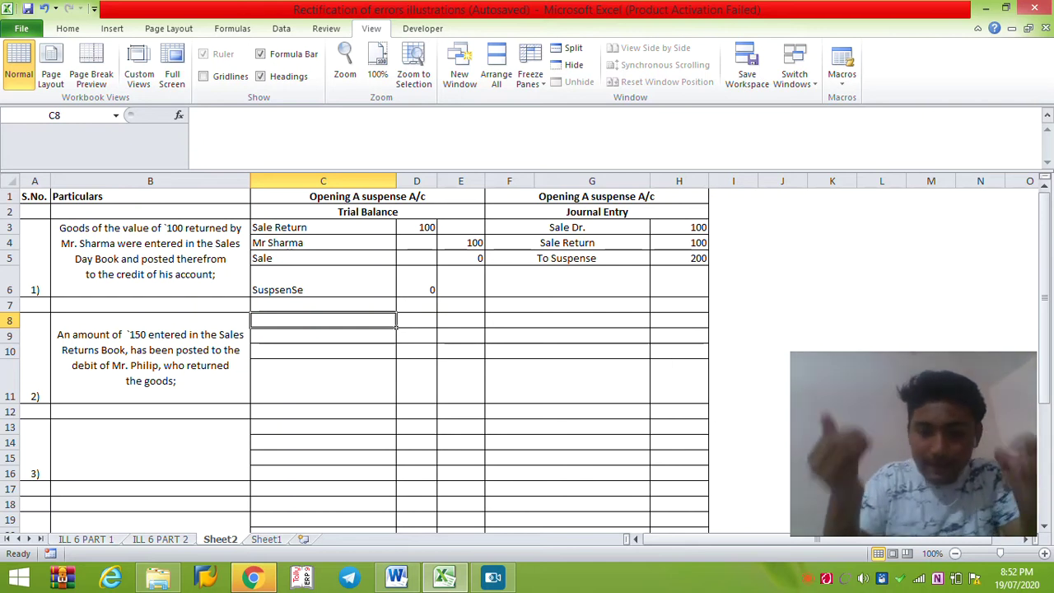
type("sALE Re")
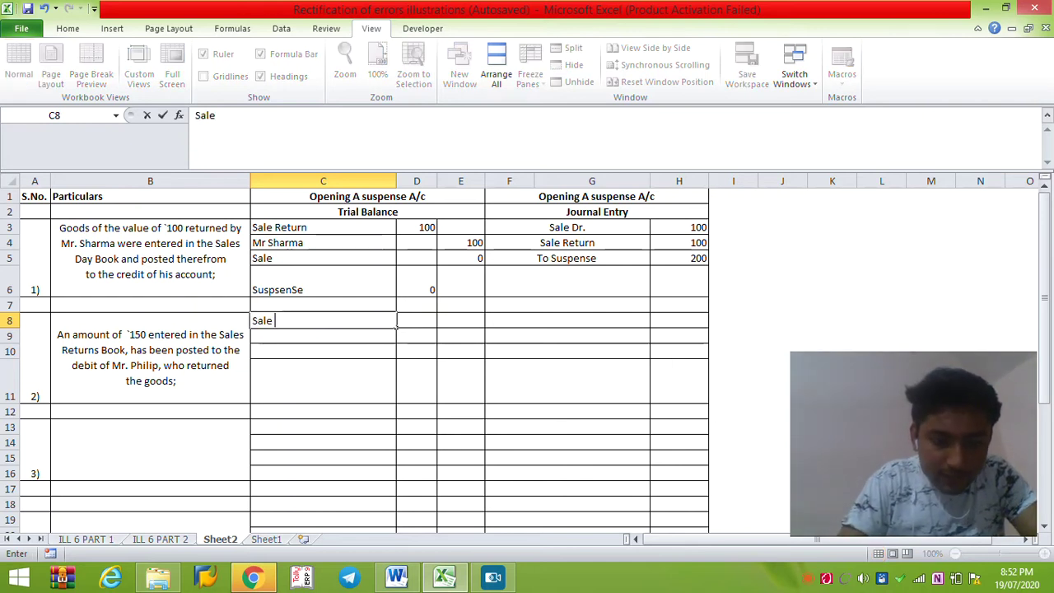
type("turn")
key("Tab")
type("1")
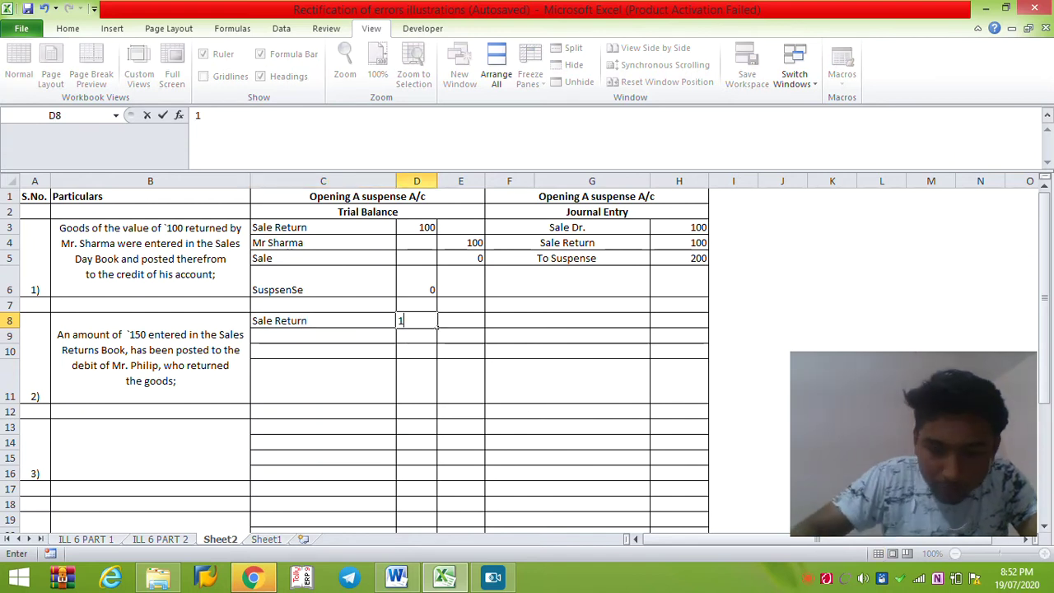
type("50")
key("Return")
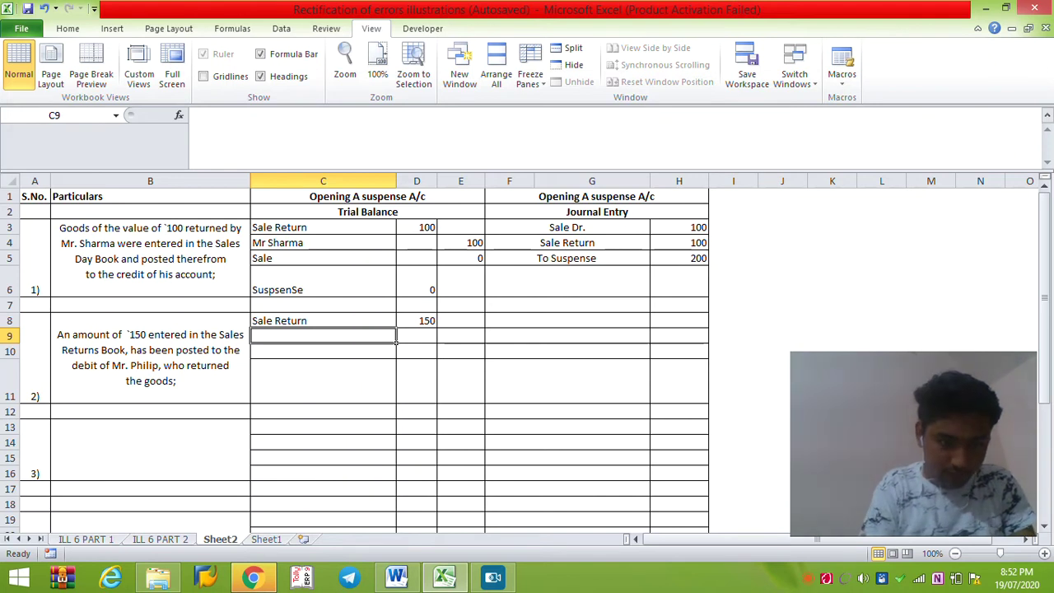
Enter the customer's name from error (2) in C9 with a credit of 150 in E9.
key("Left")
key("Right")
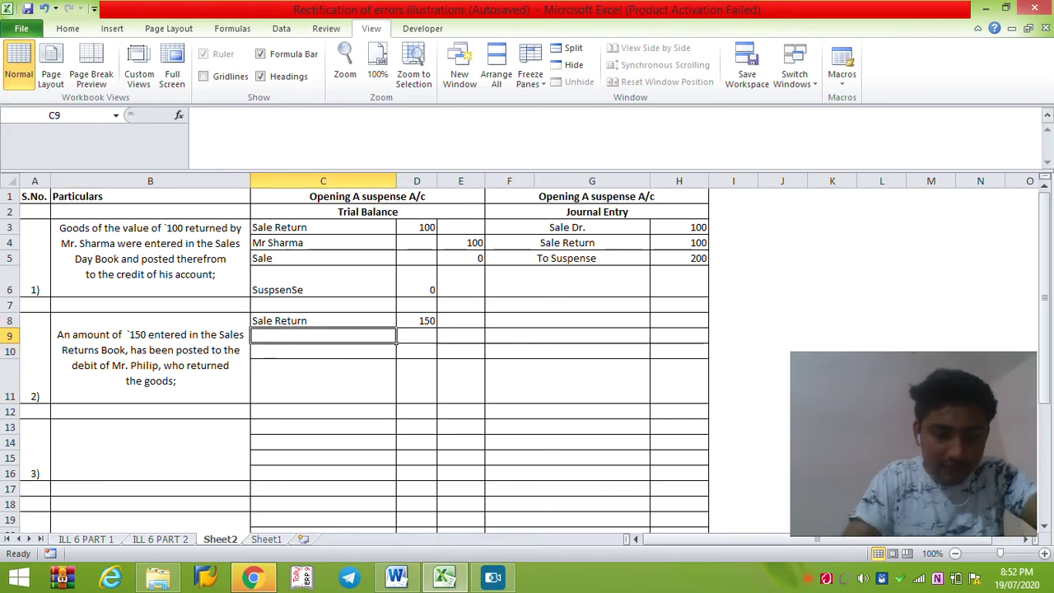
type("Mr Philipt")
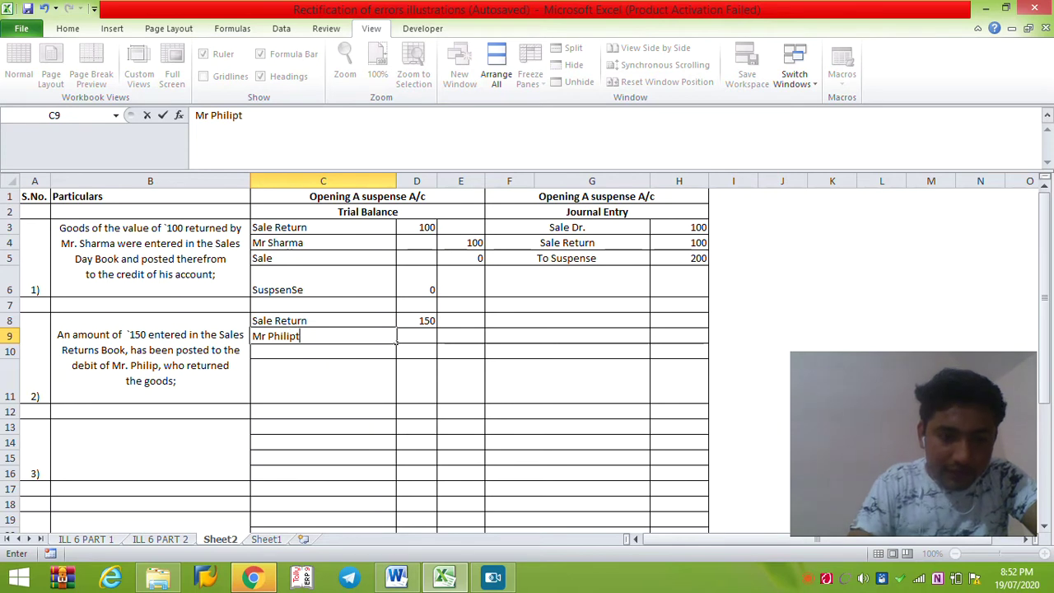
key("Tab")
key("Tab")
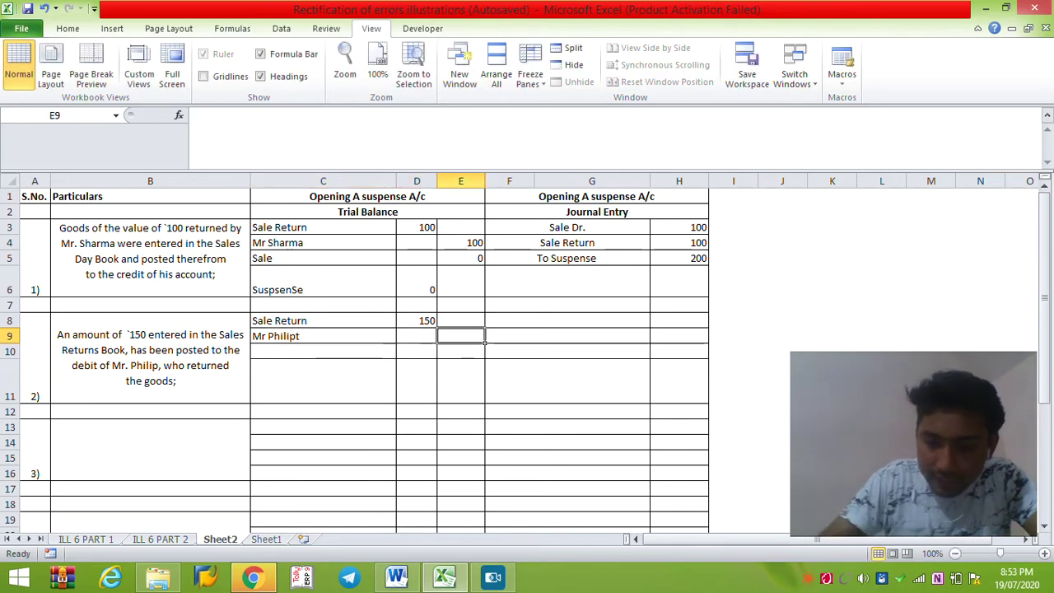
type("150")
key("Return")
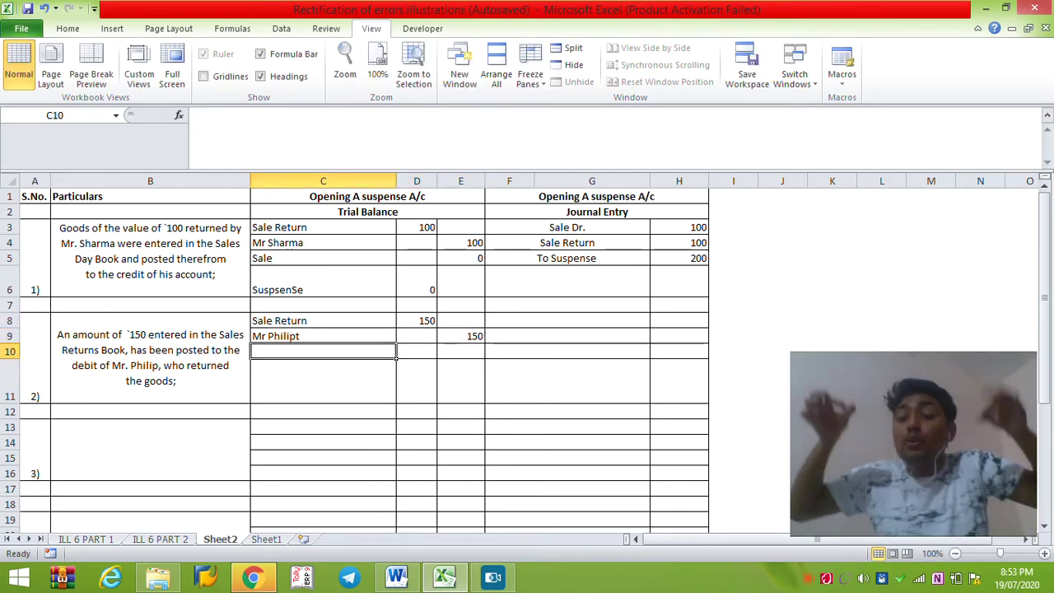
Move the customer's 150 from the credit cell E9 to the debit cell D9, following the error description in B8.
left_click(150, 357)
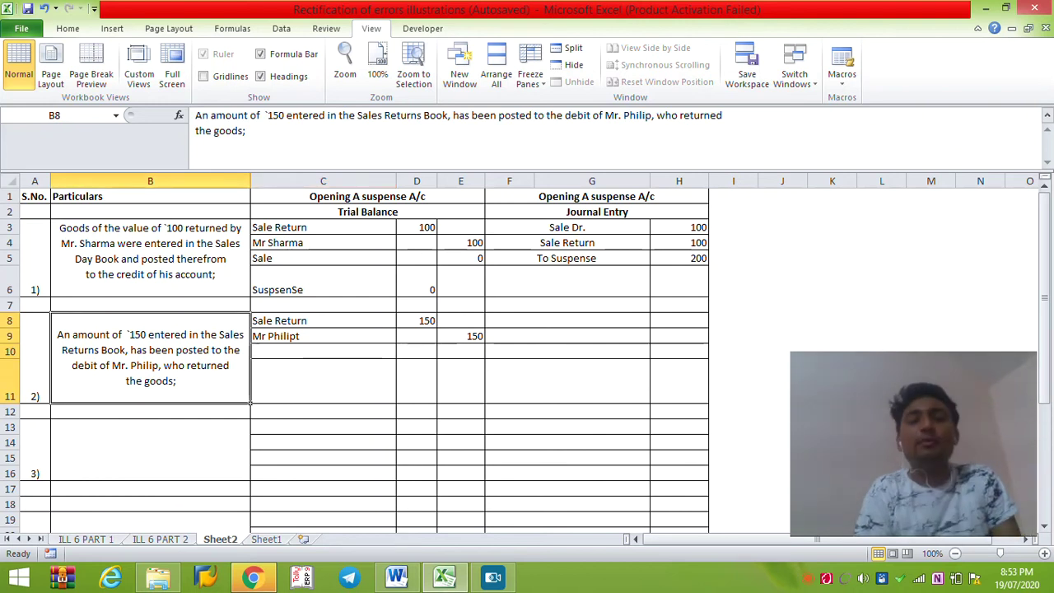
left_click_drag(567, 336, 323, 336)
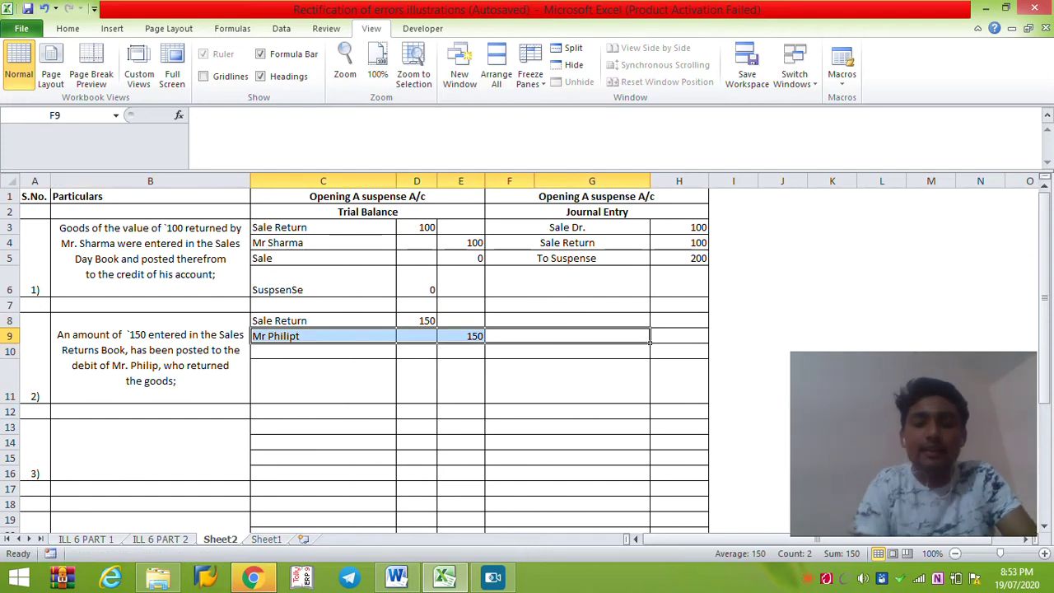
key("Right")
key("Left")
key("Left")
key("ctrl+x")
key("Left")
key("ctrl+v")
Enter "Suspense" in C10 with a credit of 300 in E10.
key("Down")
key("Left")
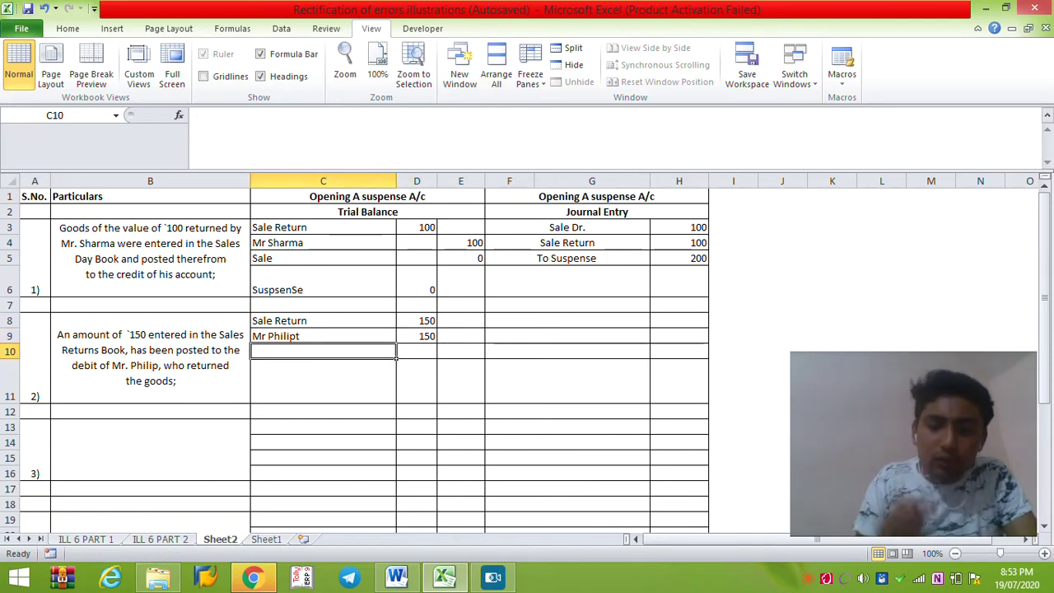
type("Sus")
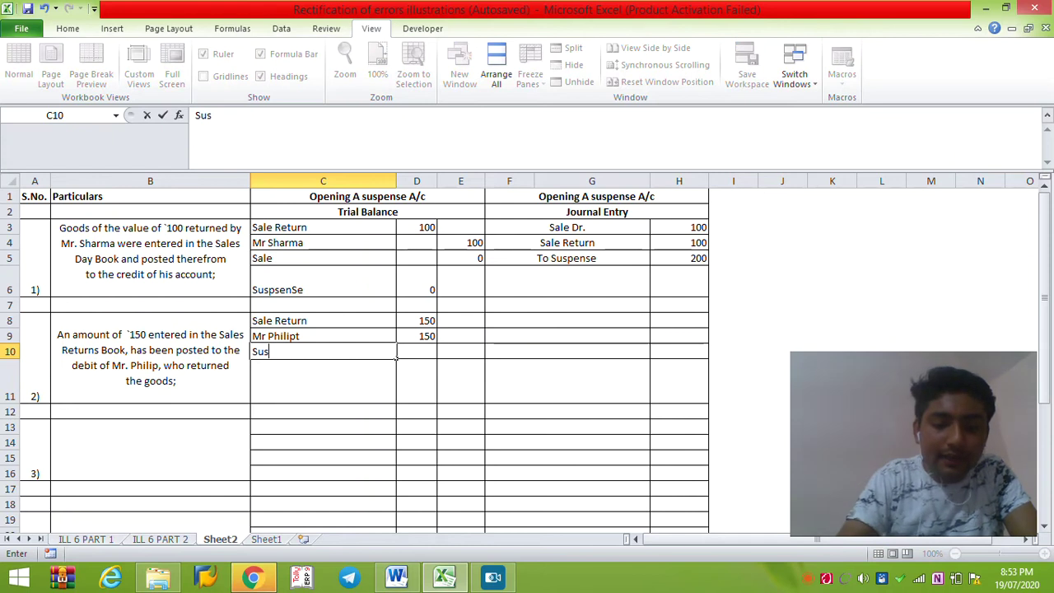
type("pense")
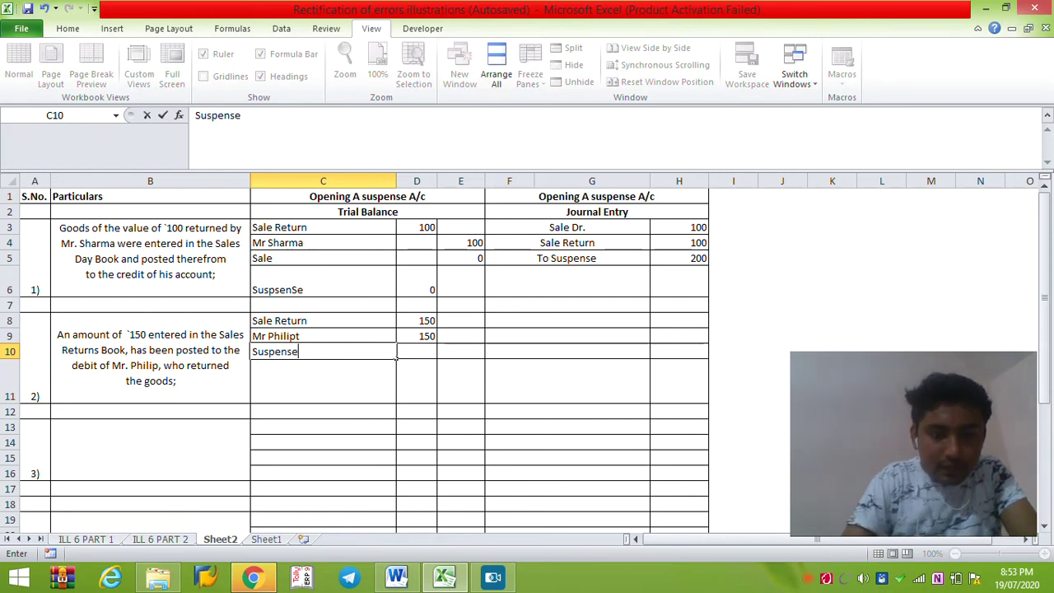
key("Tab")
key("Tab")
type("300")
key("Return")
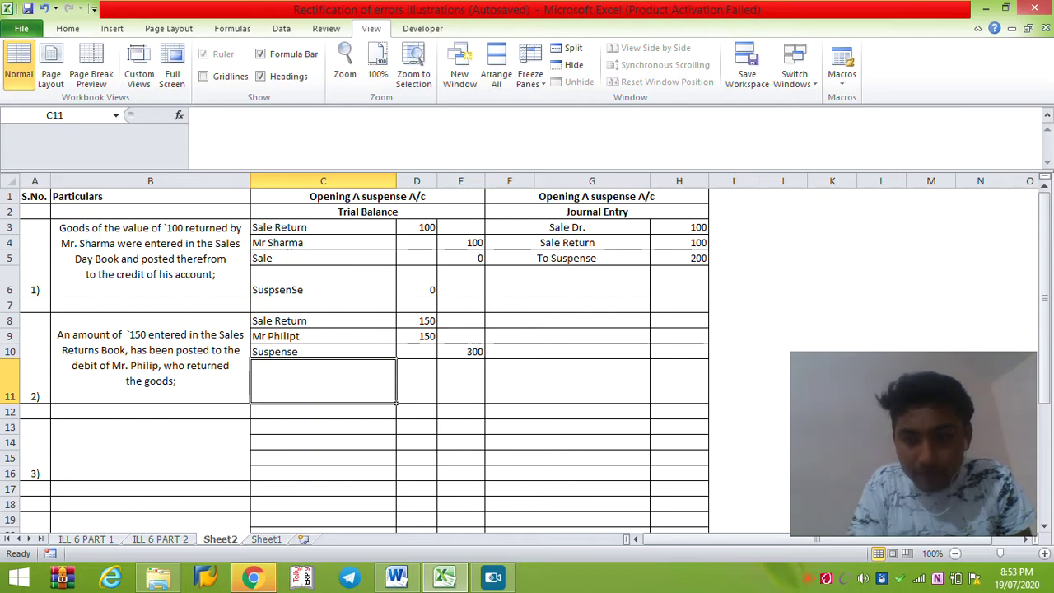
left_click_drag(461, 352, 417, 336)
double_click(425, 336)
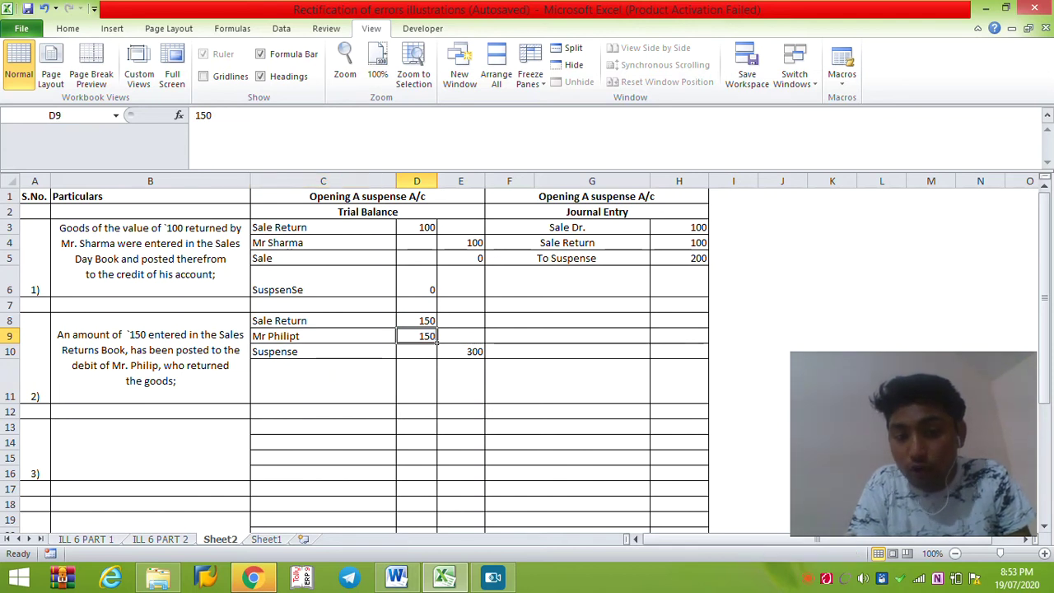
key("Escape")
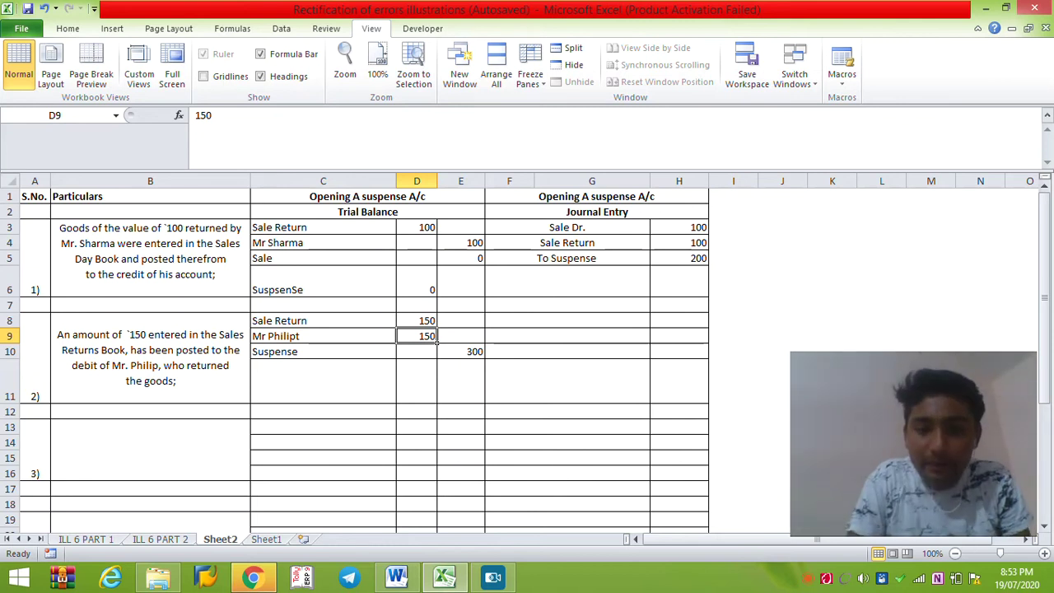
left_click_drag(466, 351, 271, 352)
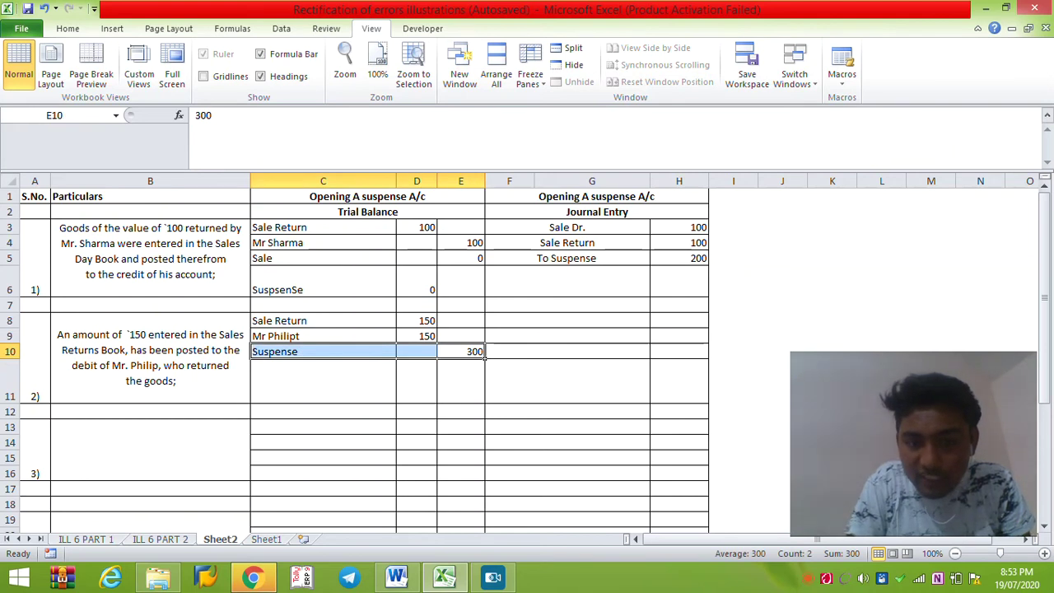
Merge and centre F7:G7, enter "Suspense A/c" in it and set the amount in H7 to 300.
left_click(528, 306)
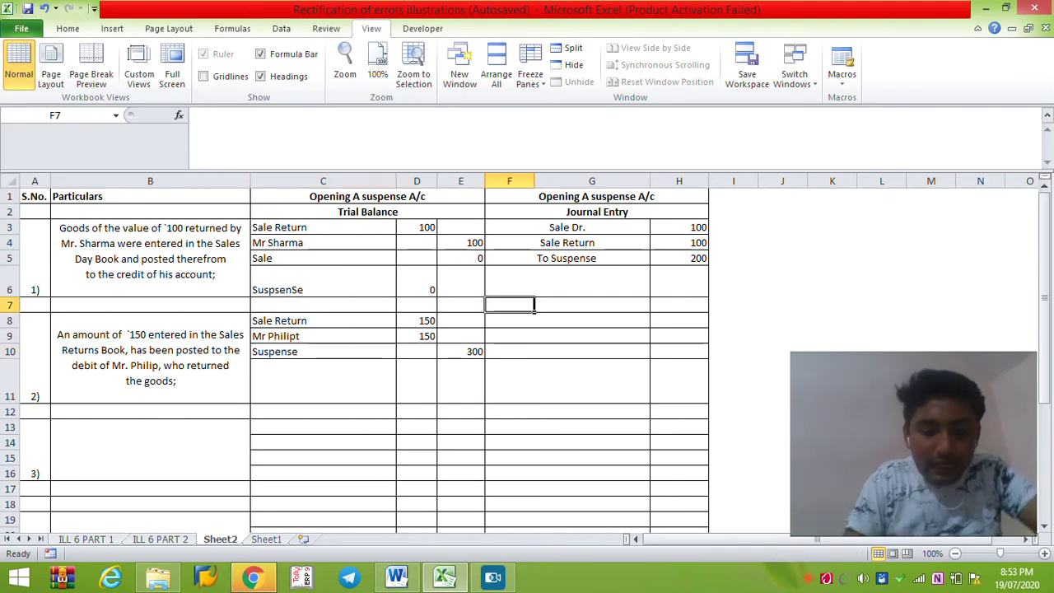
type("Su")
key("Escape")
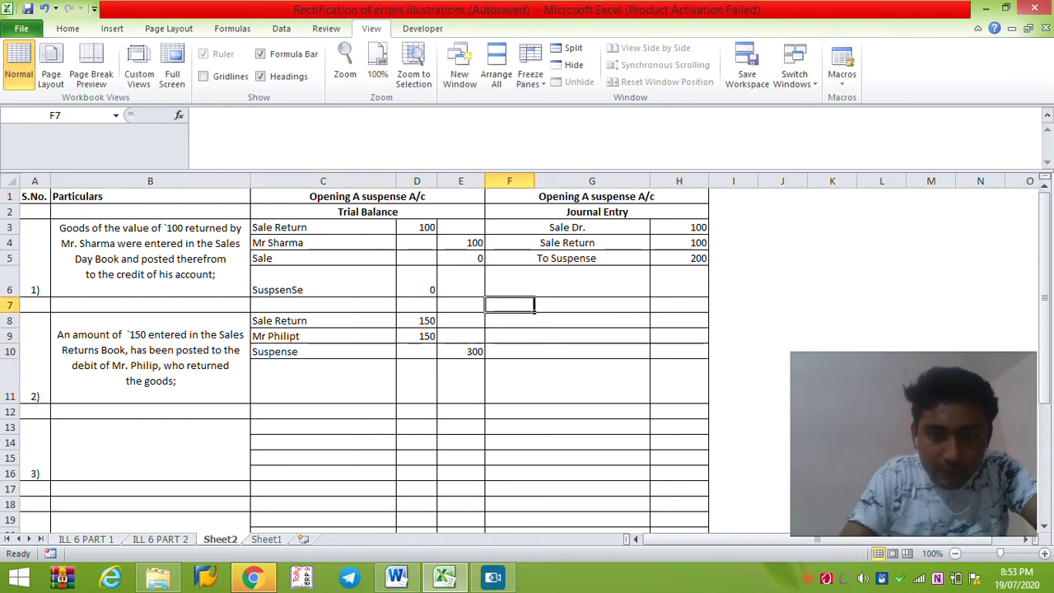
left_click_drag(527, 306, 634, 307)
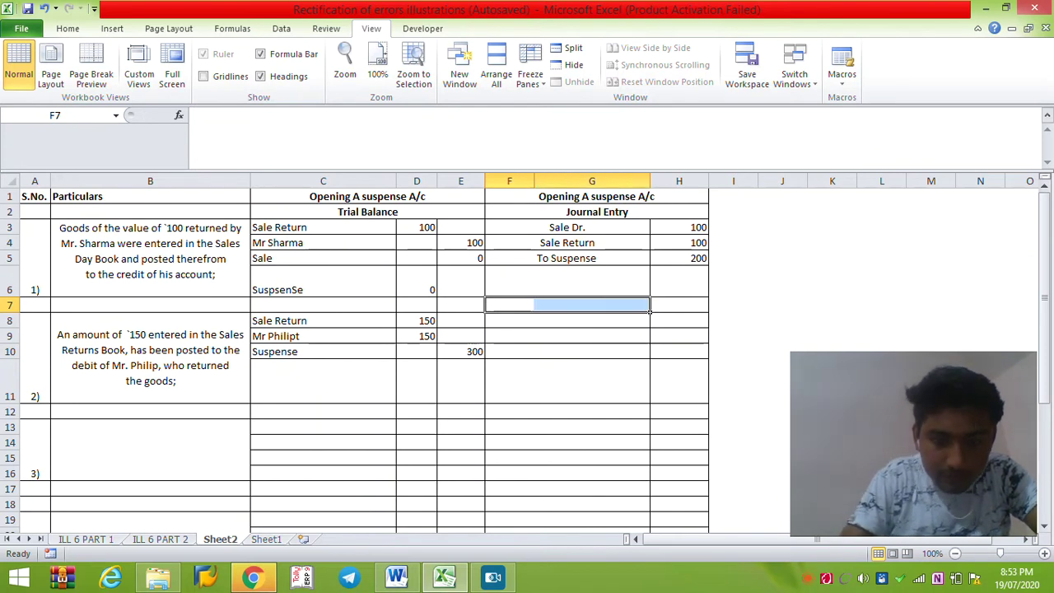
key("alt+h")
type("mcSus")
type("pense A/c")
key("Tab")
type("300")
key("Return")
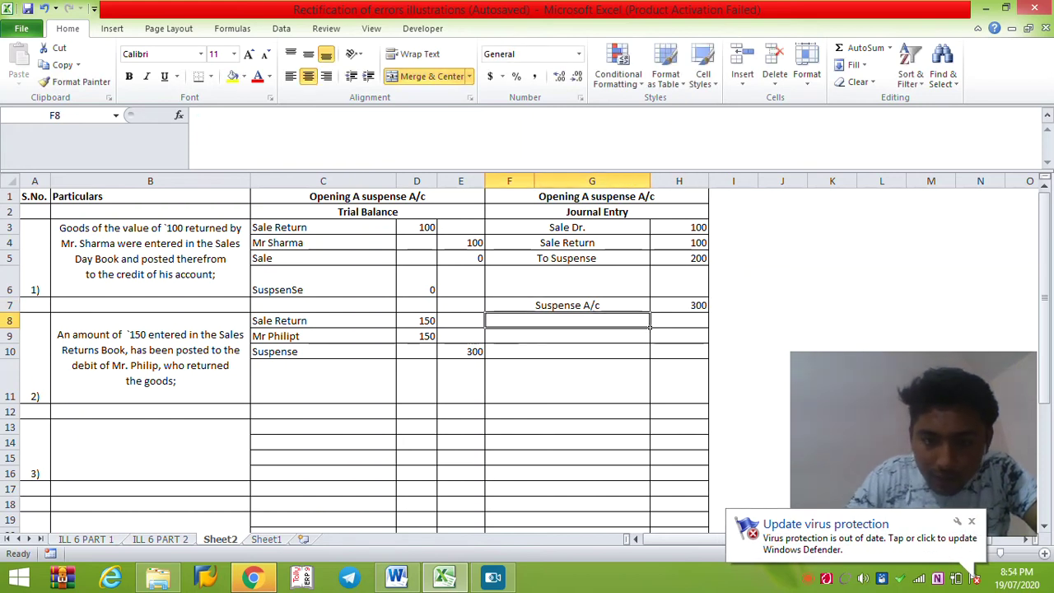
Copy the customer's name from C9 into the journal entry cell F8.
mouse_move(362, 336)
left_mouse_down()
mouse_move(408, 323)
mouse_move(379, 336)
left_mouse_up()
key("ctrl+c")
key("Right")
key("Right")
key("Right")
key("Right")
key("Up")
key("Left")
key("ctrl+v")
Prefix the customer's name in F8 with "To" and enter 300 in H8.
key("F2")
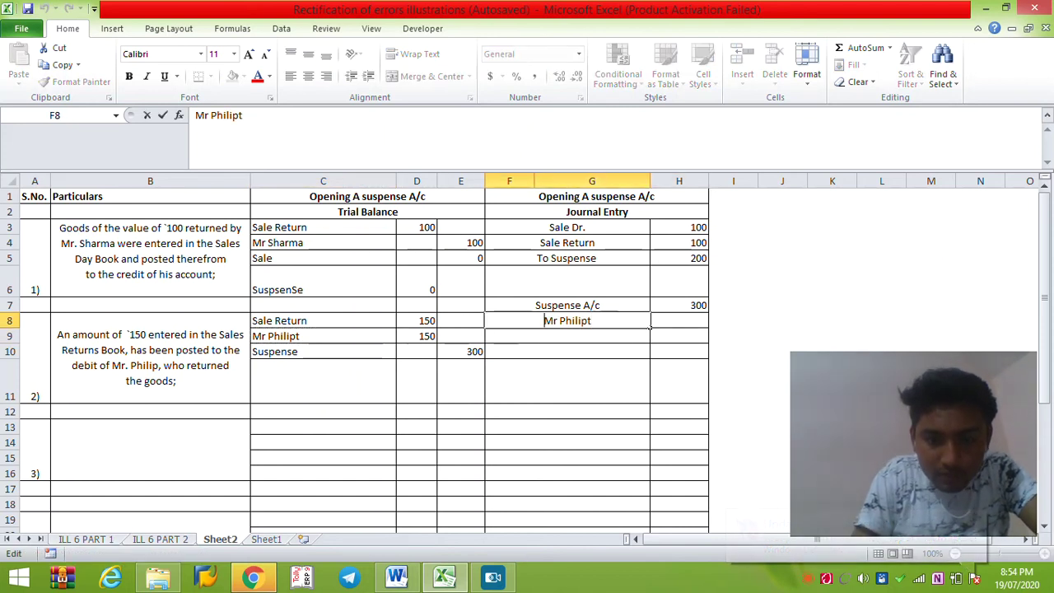
key("Home")
type("To")
key("Tab")
type("300")
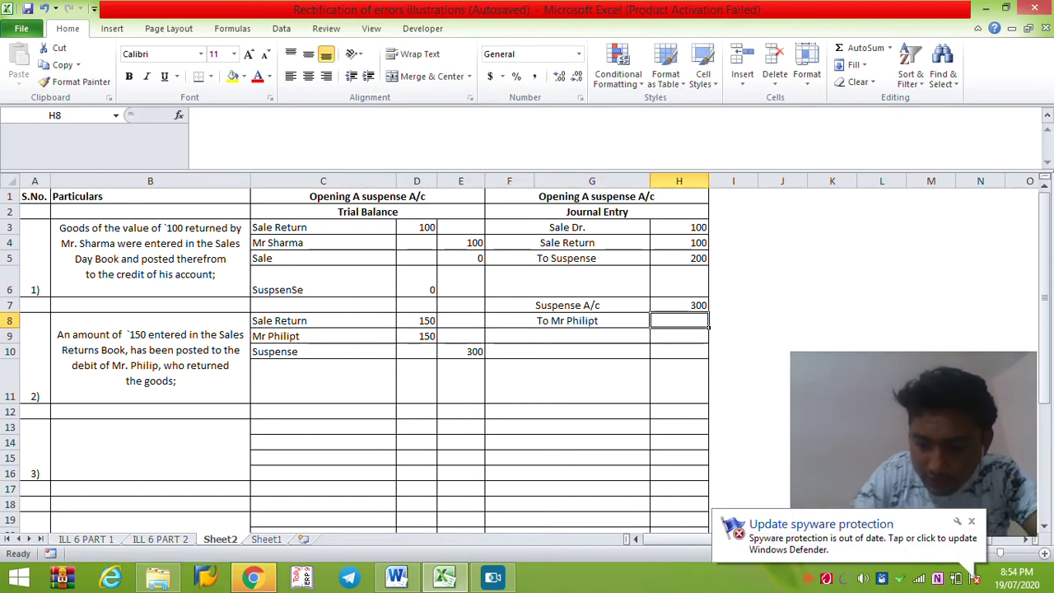
key("Return")
Change the suspense credit in E10 to the formula +300-H7.
key("Left")
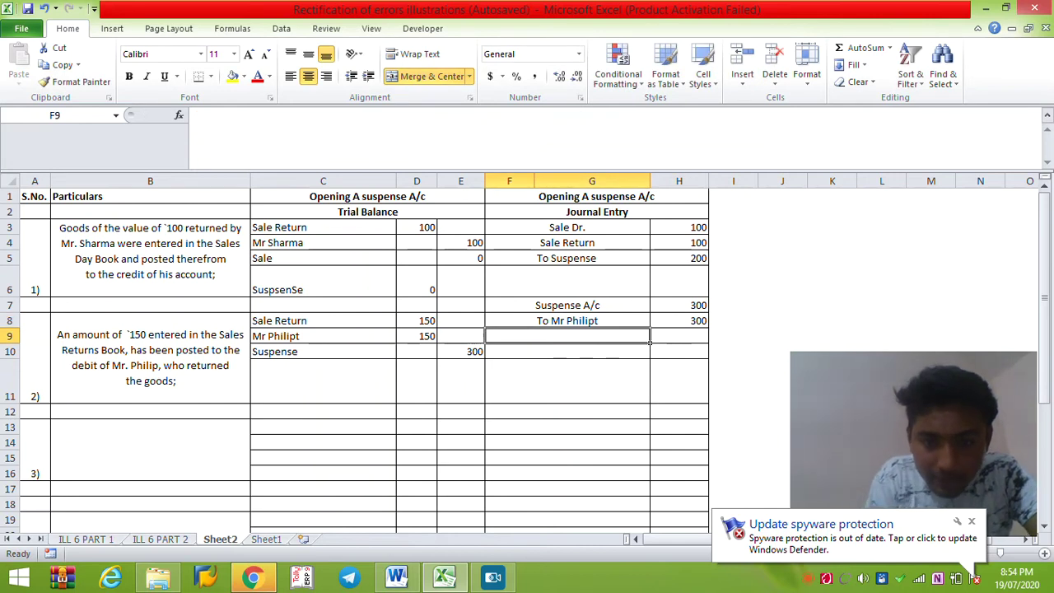
key("Left")
key("Down")
key("Down")
key("Up")
key("F2")
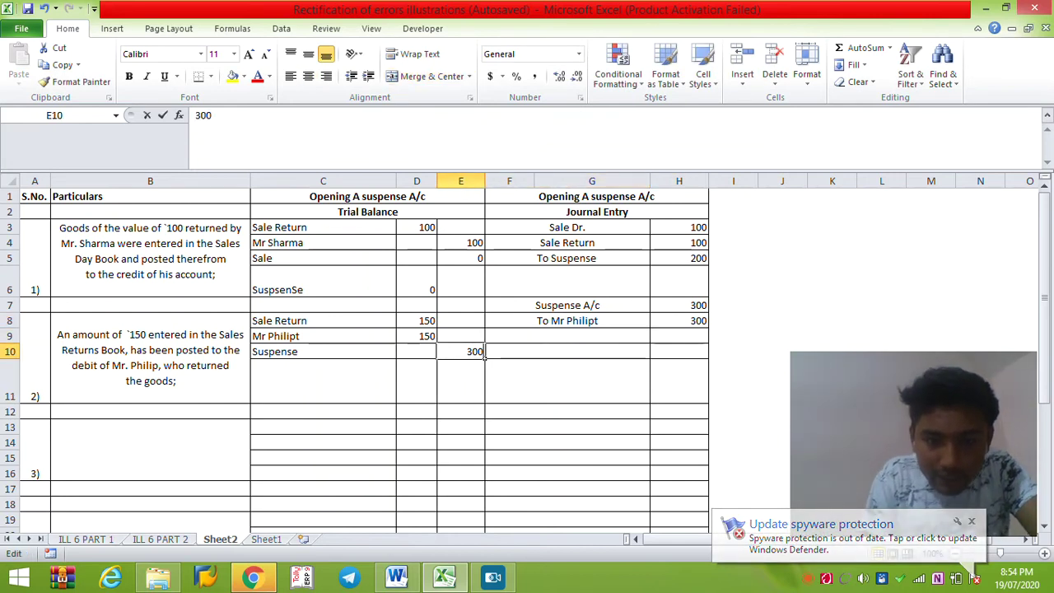
key("Home")
type("+300")
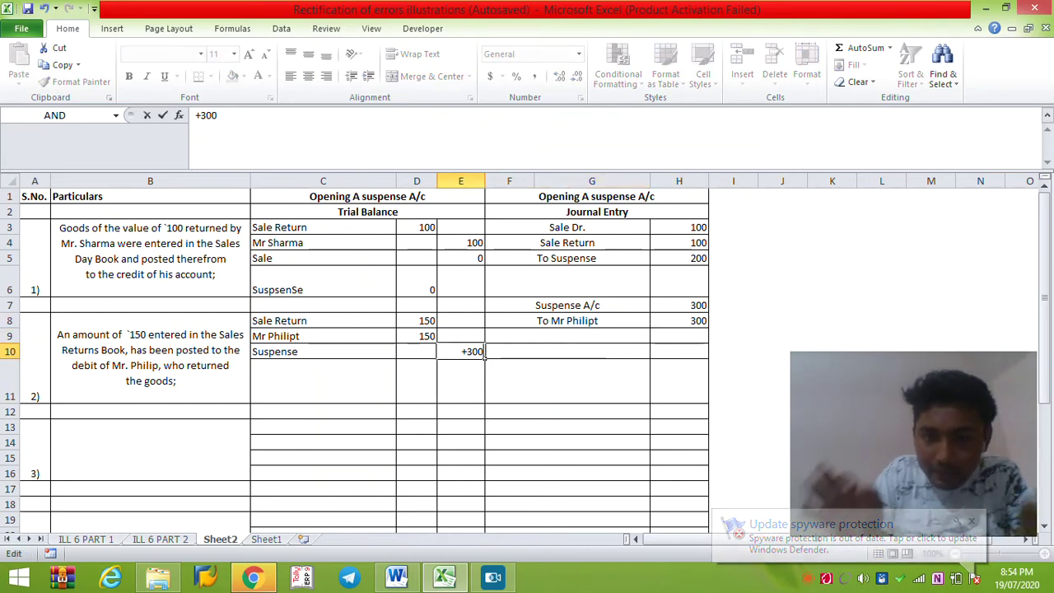
type("-")
left_click(679, 304)
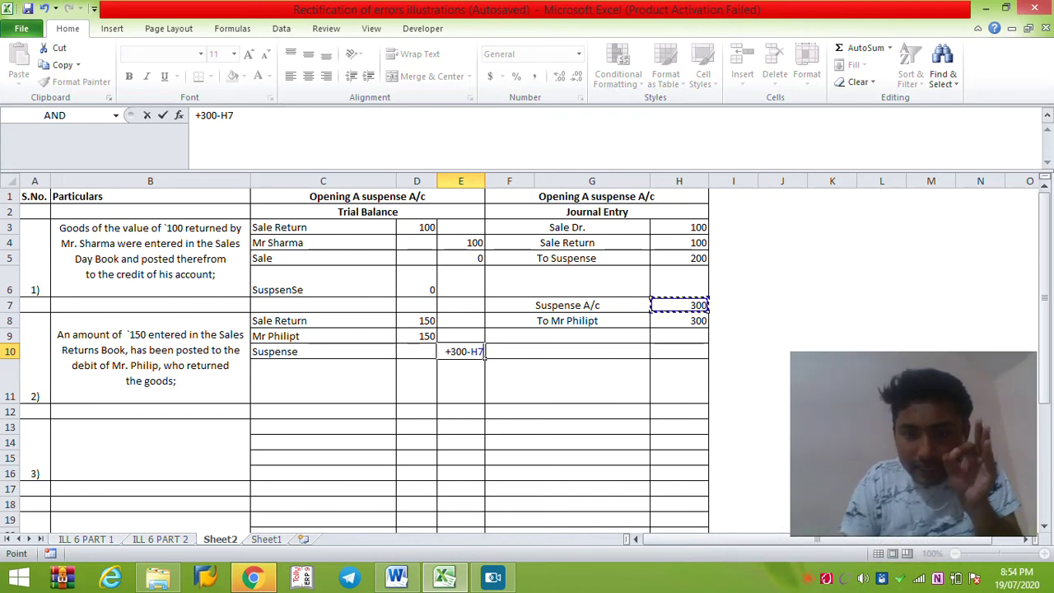
key("Return")
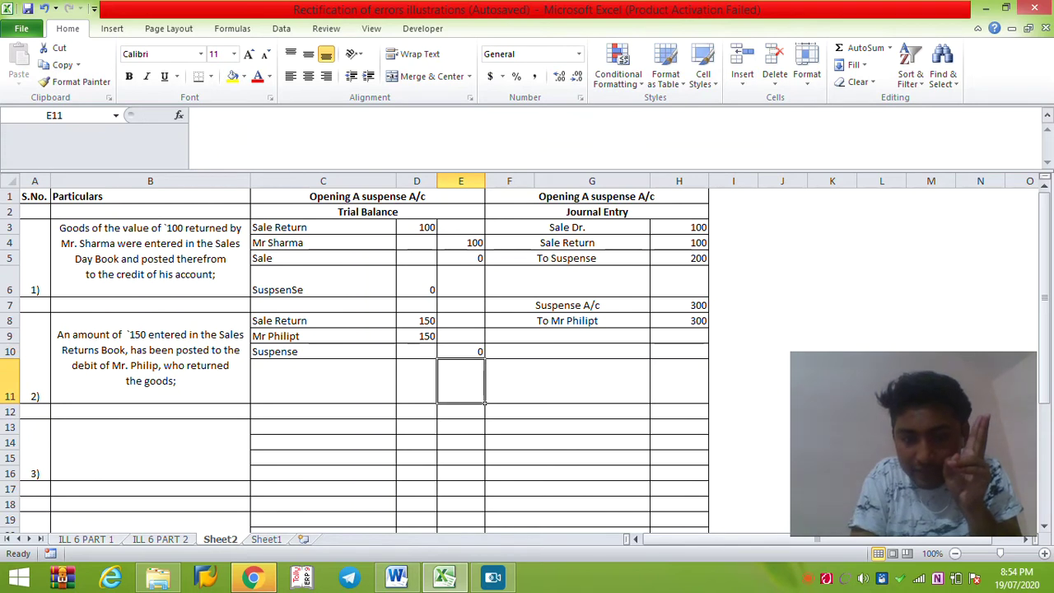
Change the customer's debit in D9 to the formula +150-H8.
left_click(428, 337)
double_click(433, 337)
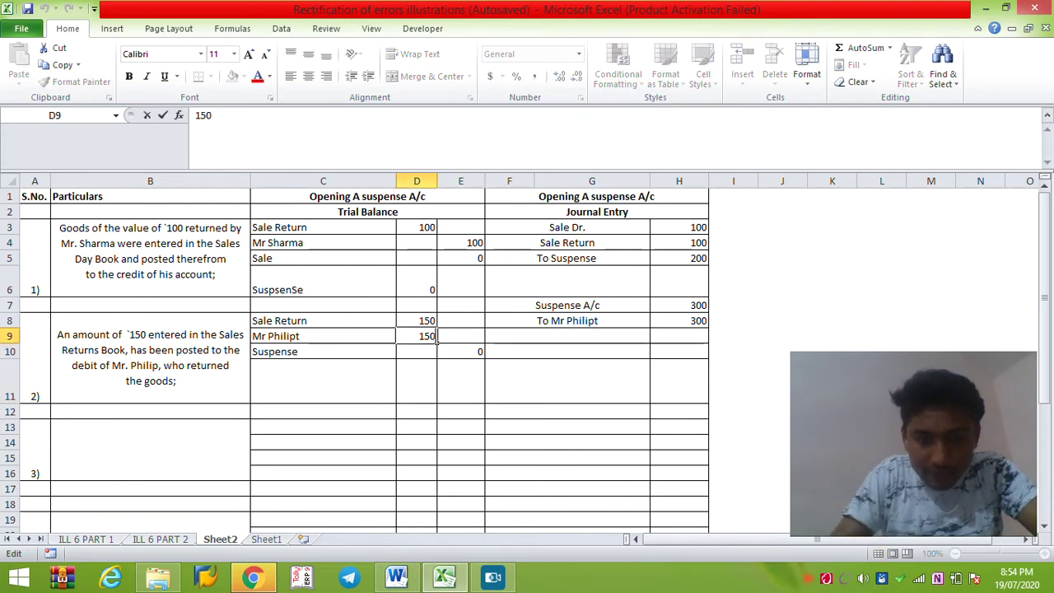
type("+150-")
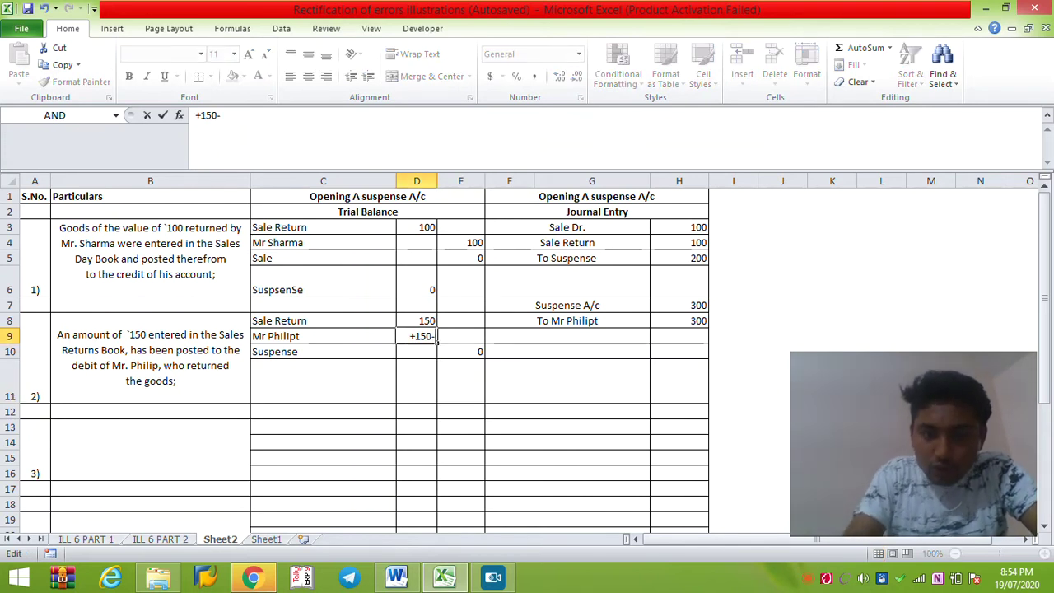
left_click(679, 321)
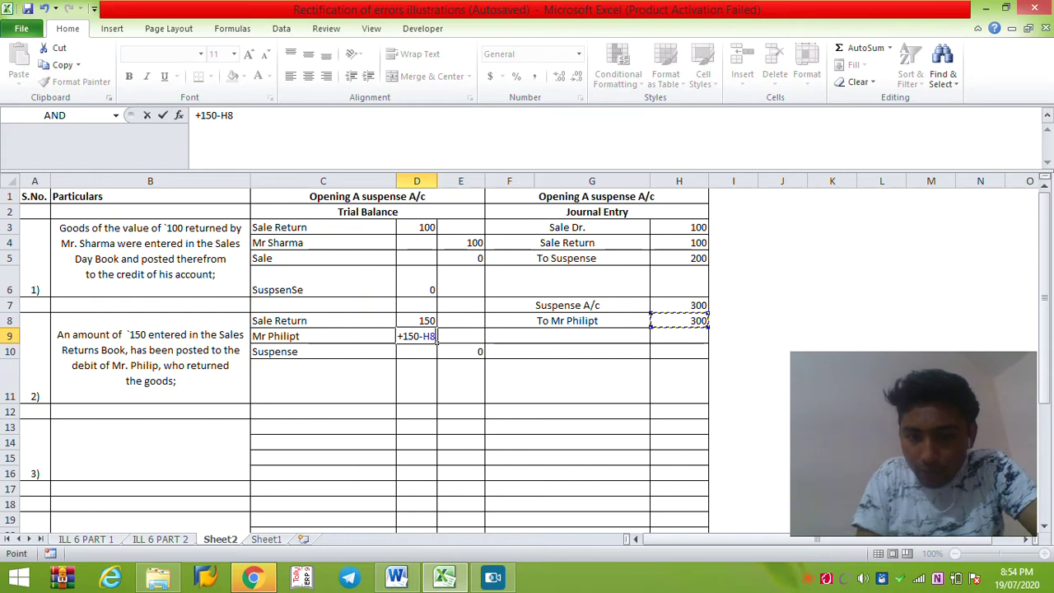
key("Return")
Move the customer's formula from debit cell D9 to credit cell E9 and negate it as =-(150-H8).
left_click_drag(417, 336, 323, 337)
left_click(461, 337)
left_click(417, 336)
double_click(417, 336)
left_click_drag(436, 336, 403, 337)
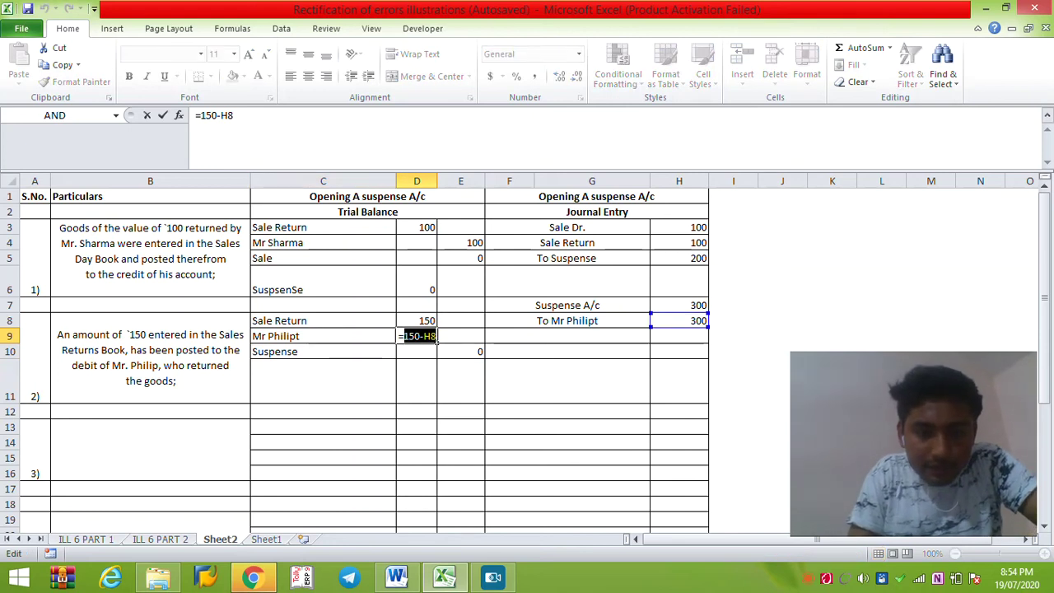
key("ctrl+x")
key("Tab")
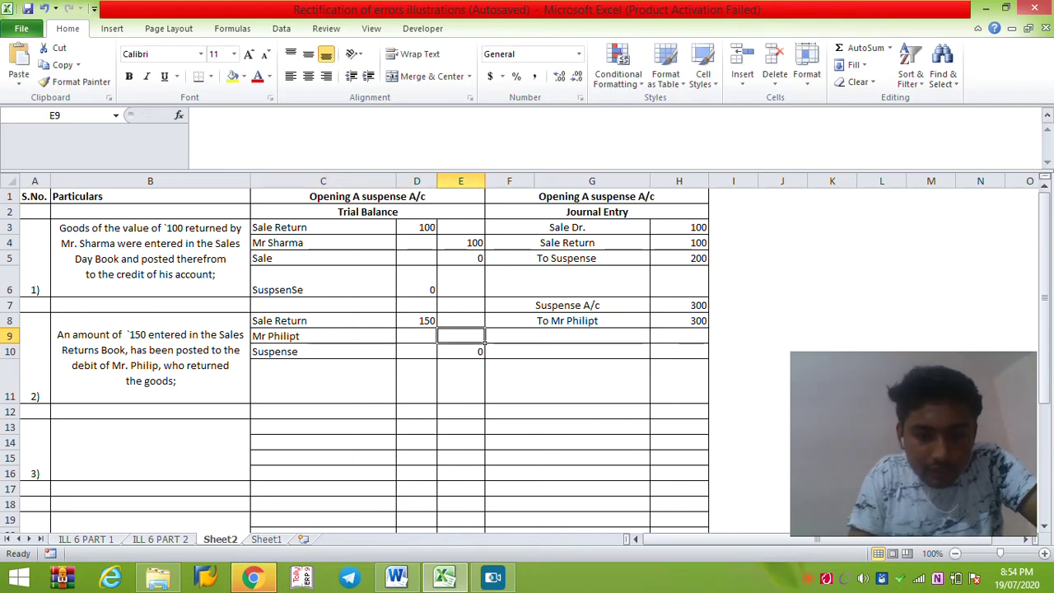
key("ctrl+v")
key("F2")
type("-")
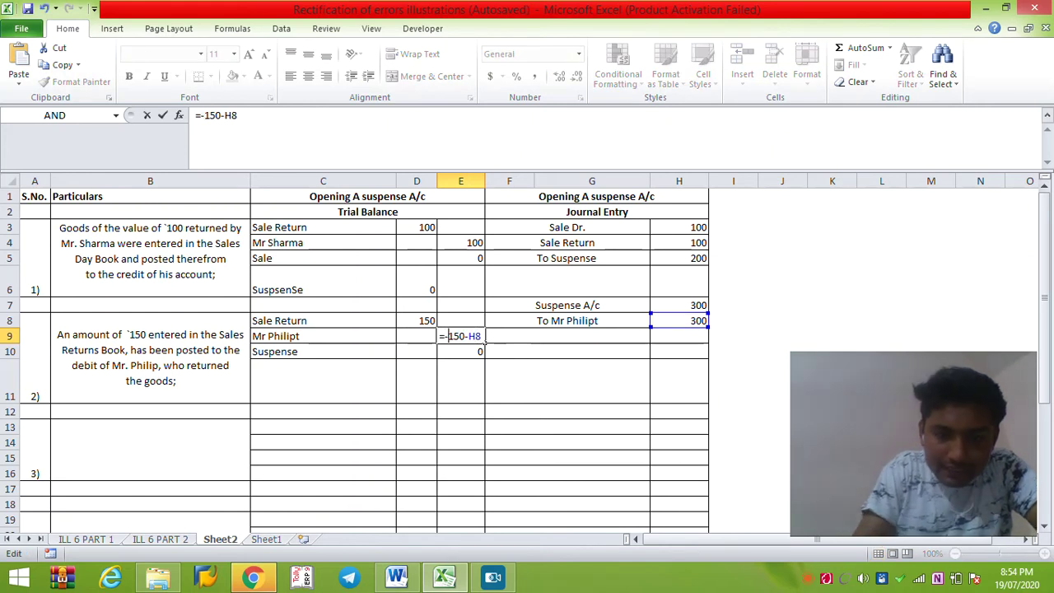
type("(")
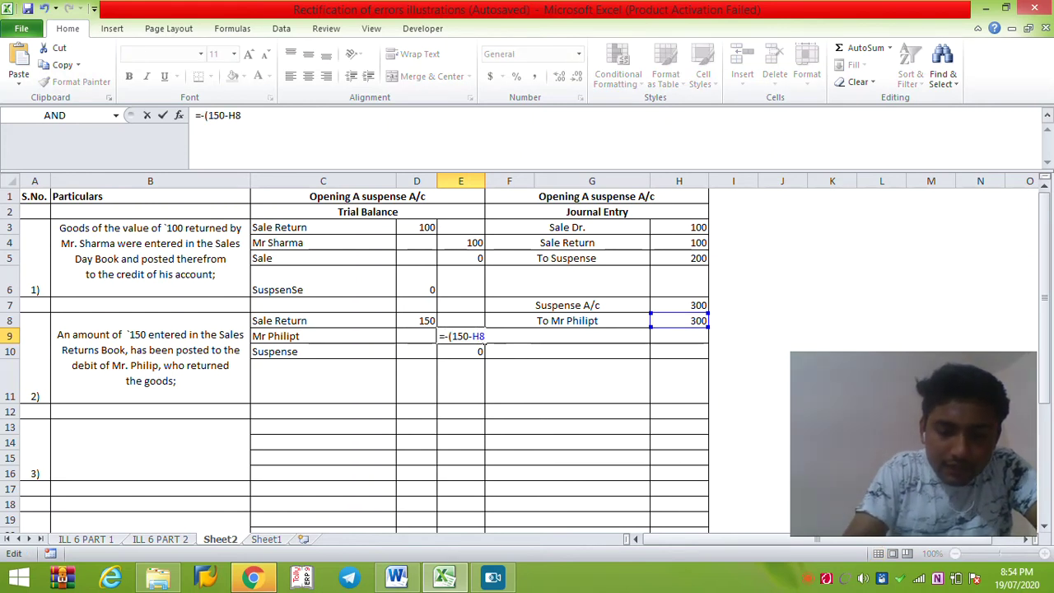
key("Return")
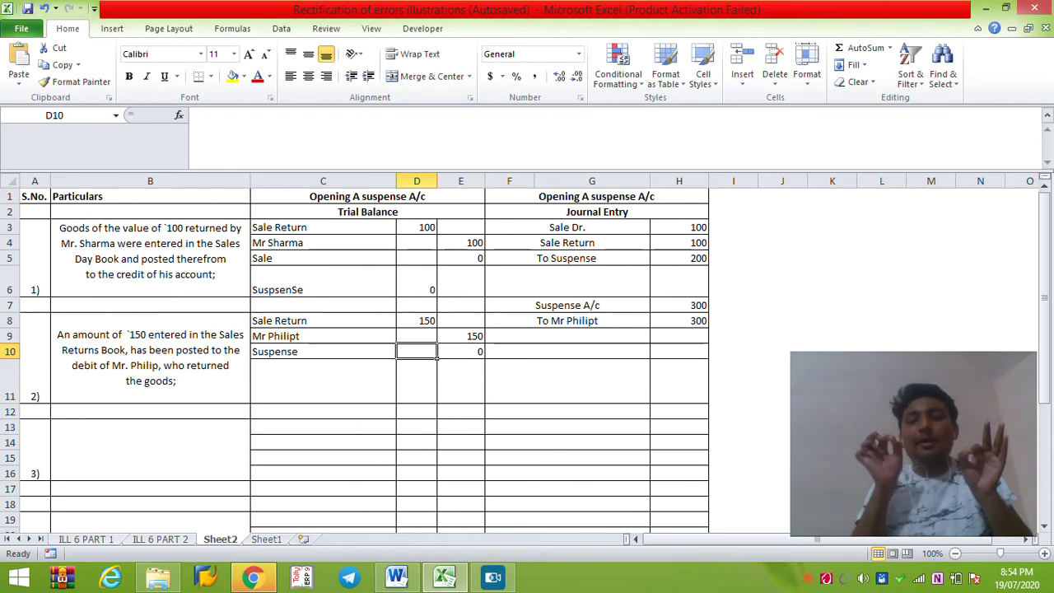
Switch to the Word module and compare its solution entry (2) with the journal entry in F7:H8 of the Excel sheet.
left_click(396, 577)
scroll(609, 237, "down", 9)
left_click(353, 361)
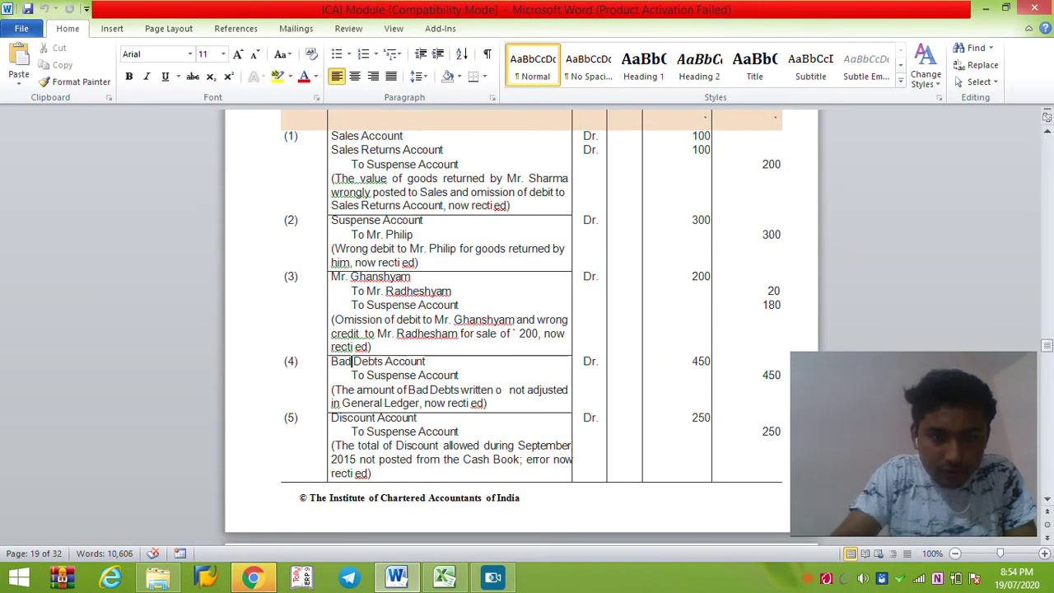
left_click_drag(352, 234, 508, 249)
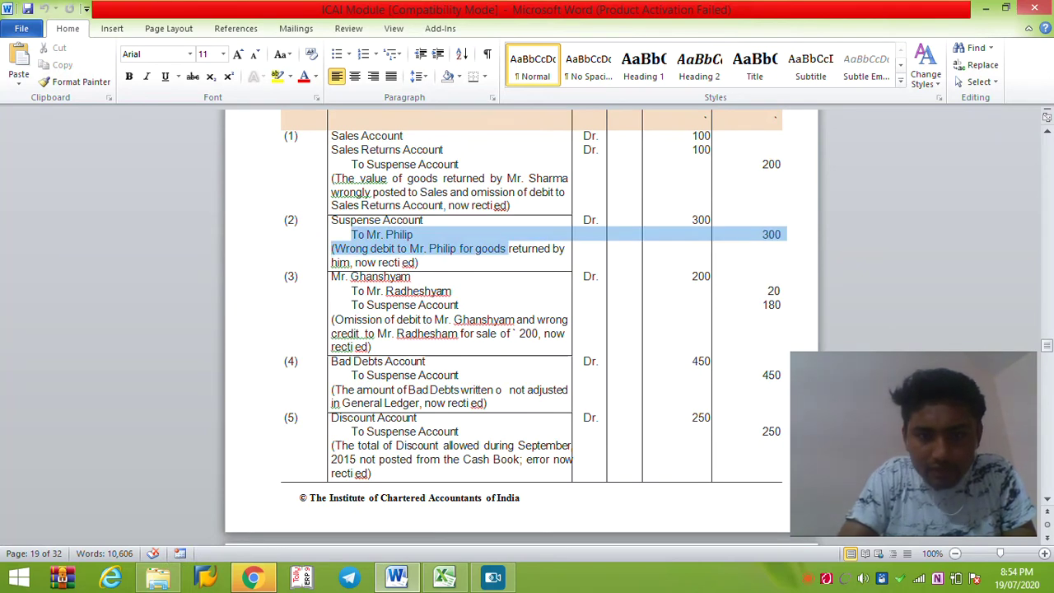
left_click(444, 576)
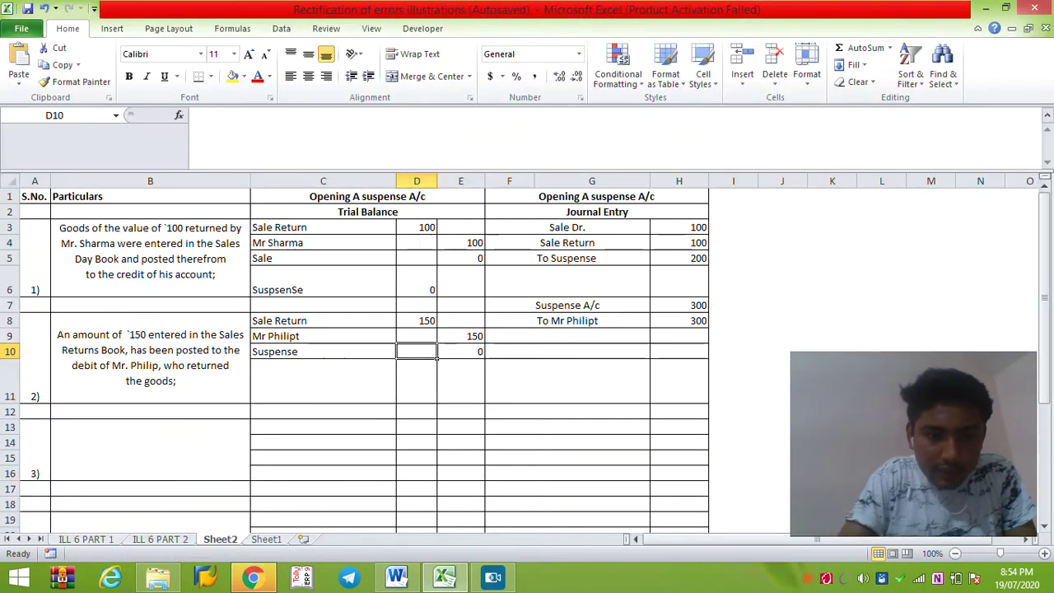
left_click_drag(494, 305, 700, 323)
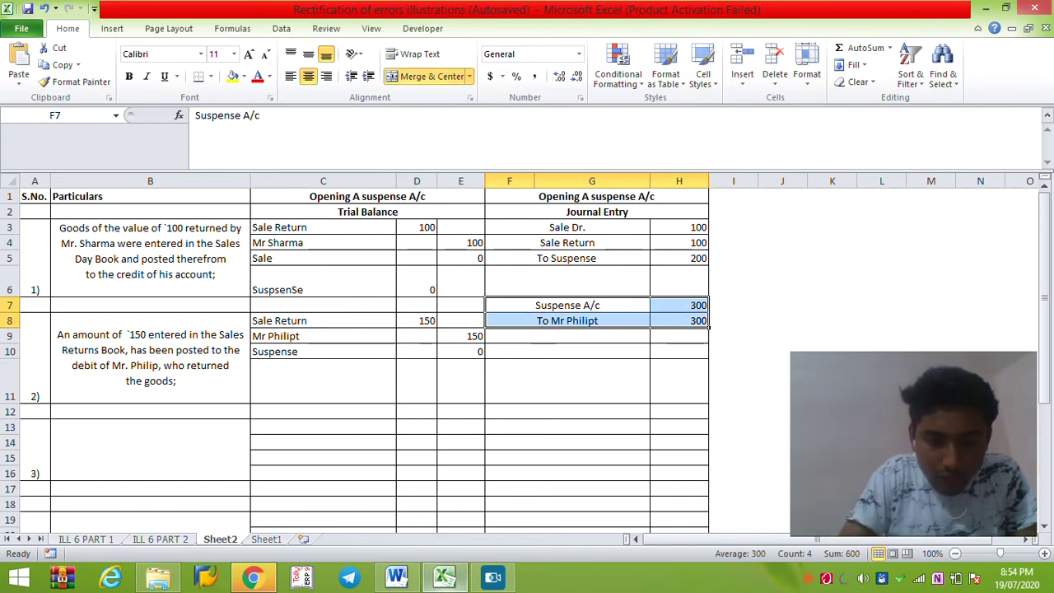
left_click(397, 577)
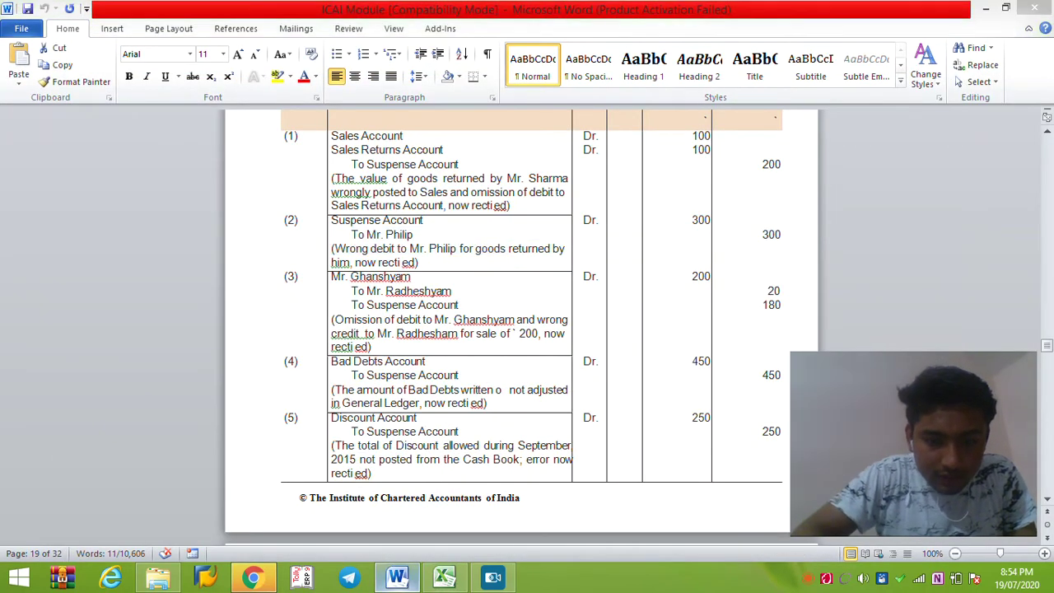
left_click(396, 576)
left_click(396, 577)
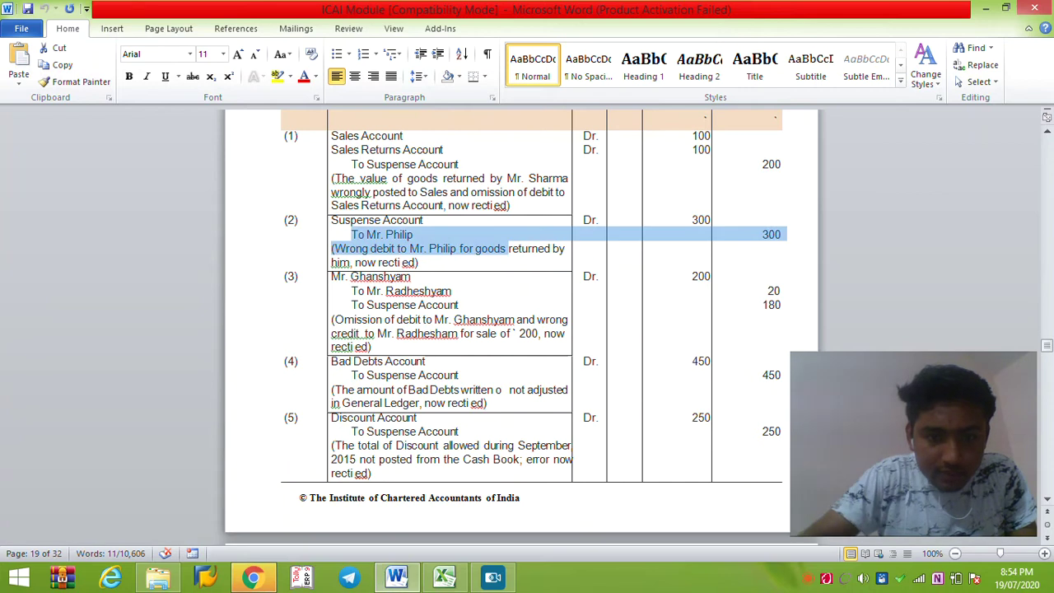
Copy the full text of error (3) under Illustration 7 in the Word module.
scroll(609, 237, "up", 8)
left_click(610, 237)
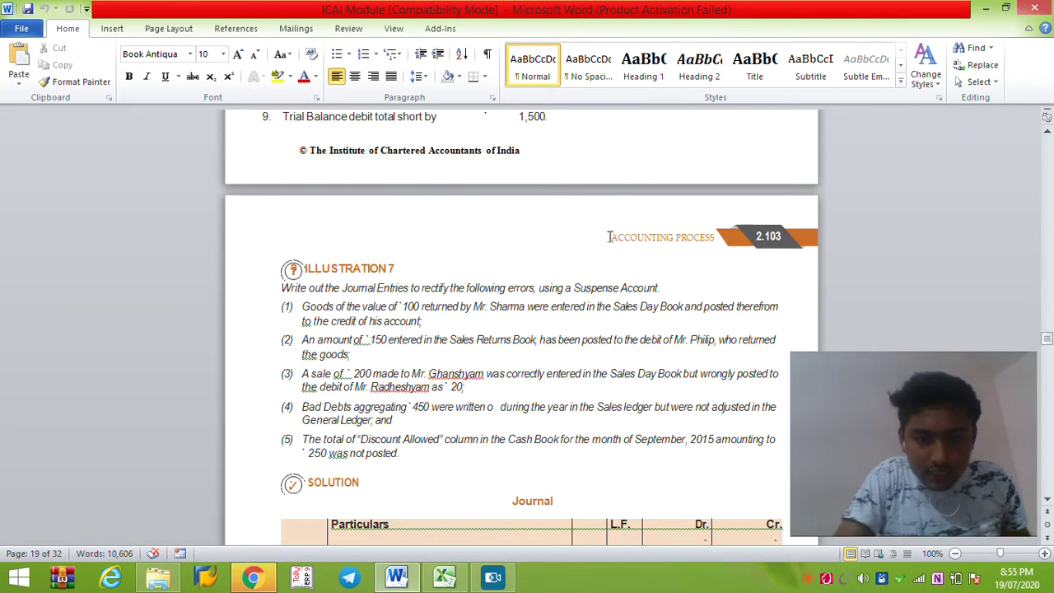
key("ctrl+shift+Right")
key("ctrl+shift+Right")
key("ctrl+shift+Right")
key("ctrl+shift+Right")
key("ctrl+shift+Right")
key("ctrl+shift+Right")
key("ctrl+shift+Right")
key("ctrl+shift+Right")
key("ctrl+shift+Right")
key("ctrl+shift+Right")
key("ctrl+shift+Right")
key("ctrl+shift+Right")
key("ctrl+shift+Right")
key("ctrl+shift+Right")
key("ctrl+shift+Right")
key("ctrl+shift+Right")
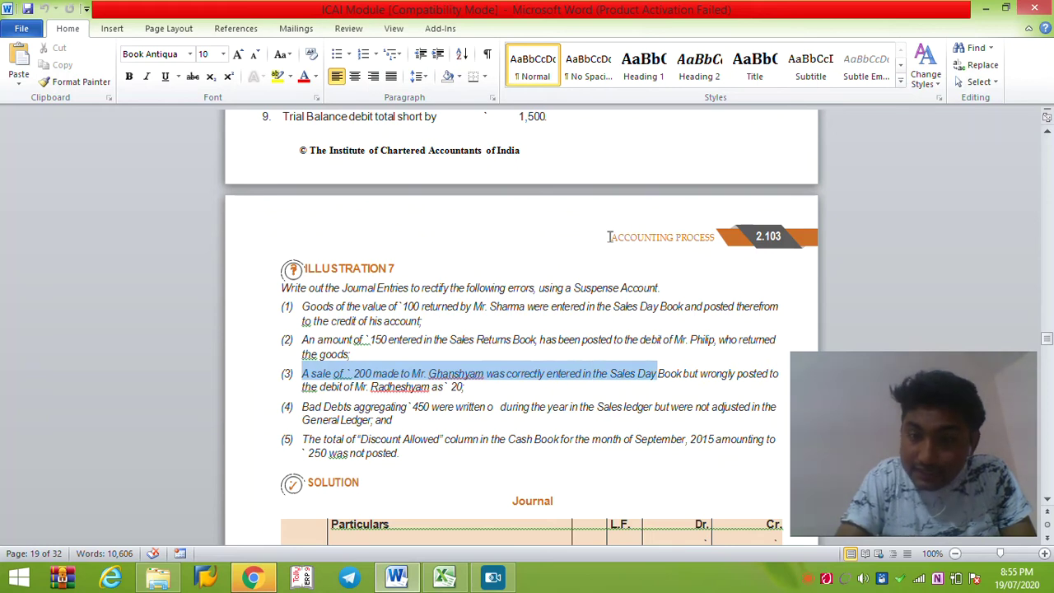
key("ctrl+shift+Right")
key("shift+Up")
key("shift+Down")
key("shift+Down")
key("shift+Down")
key("ctrl+shift+Left")
key("ctrl+shift+Left")
key("ctrl+shift+Left")
key("ctrl+shift+Left")
key("ctrl+shift+Left")
key("ctrl+shift+Left")
key("ctrl+shift+Left")
key("ctrl+shift+Left")
key("ctrl+shift+Left")
key("ctrl+shift+Left")
key("ctrl+shift+Right")
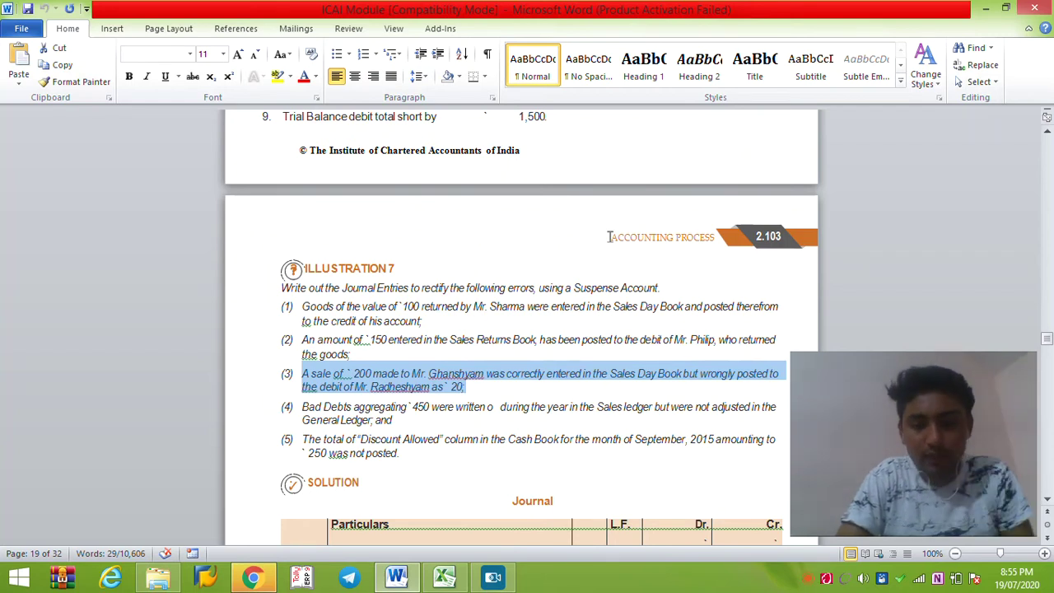
Switch to the Excel sheet, enter the text of error (3) in cell B13 and make row 16 taller.
mouse_move(445, 577)
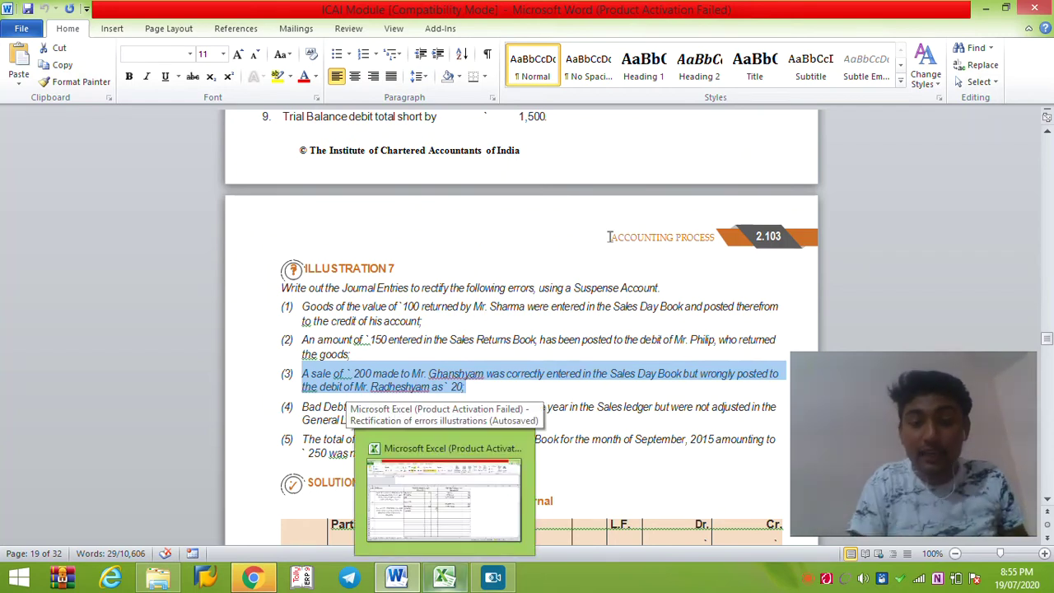
left_click(445, 577)
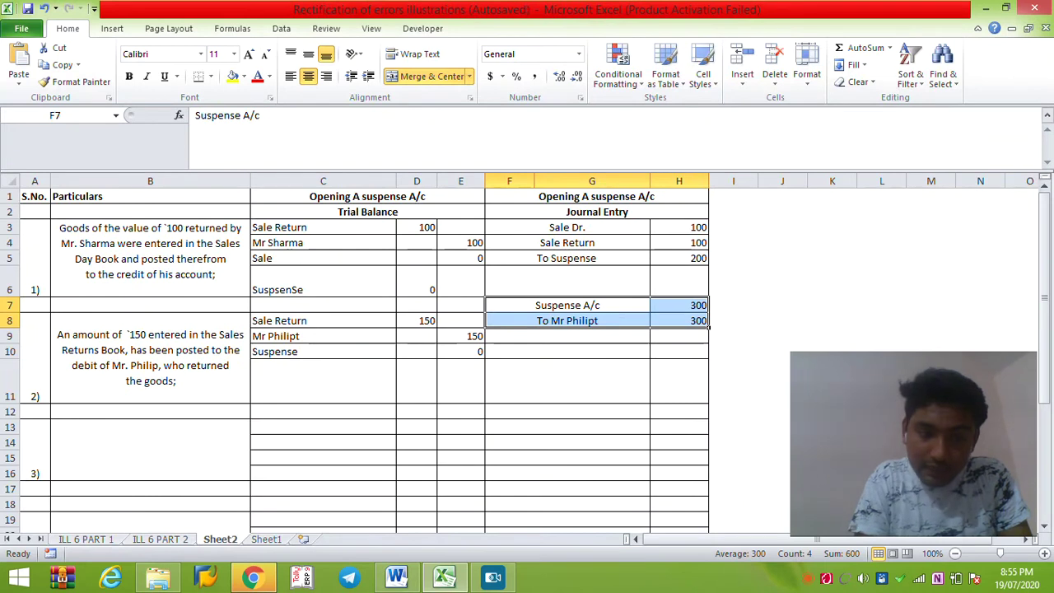
left_click(150, 450)
key("F2")
type("A sale of `200 made to Mr. Ghanshyam was correctly entered in the Sales Day Book but wrongly posted to the debit of Mr. Radheshyam as `20;")
key("Return")
left_click_drag(10, 481, 10, 497)
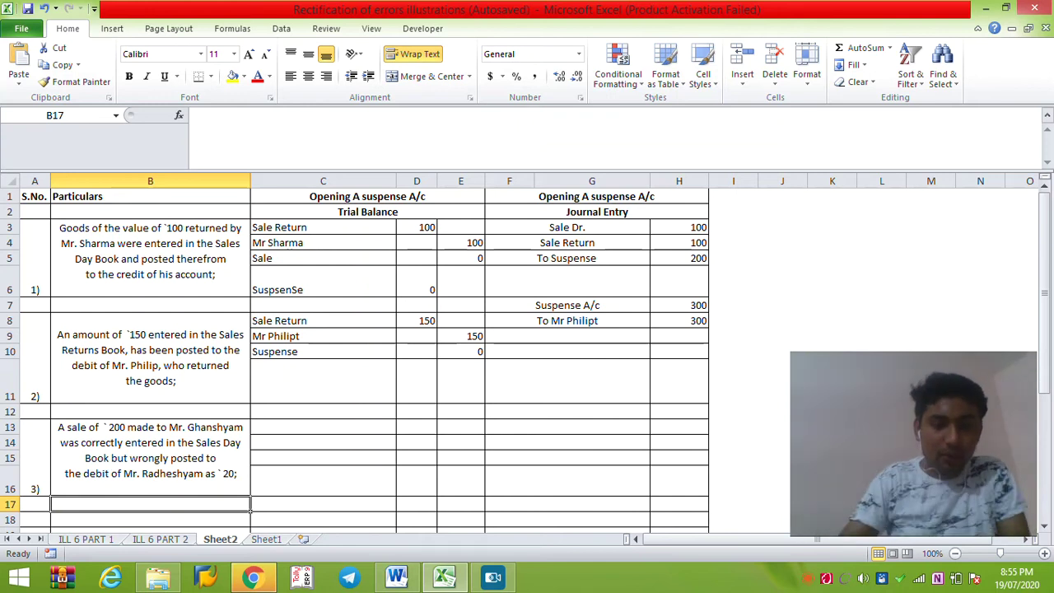
Record error (3)'s trial balance lines with the actual customer debited 200 in row 13 and Sale credited 200 in row 14.
left_click(387, 428)
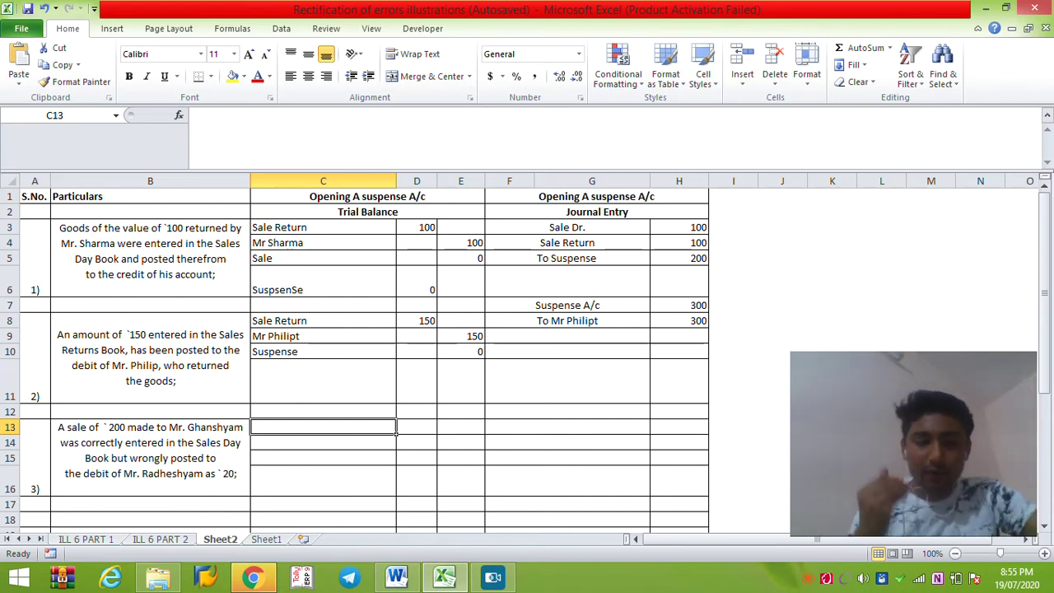
type("Ghanshyam")
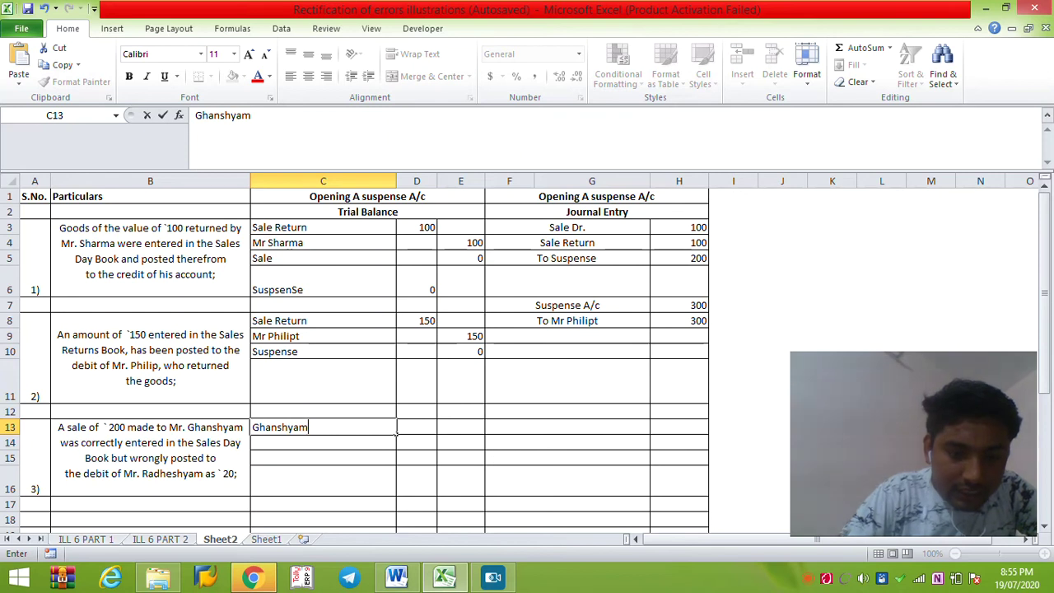
key("Tab")
type("200")
key("Return")
type("Sale")
key("Tab")
key("Tab")
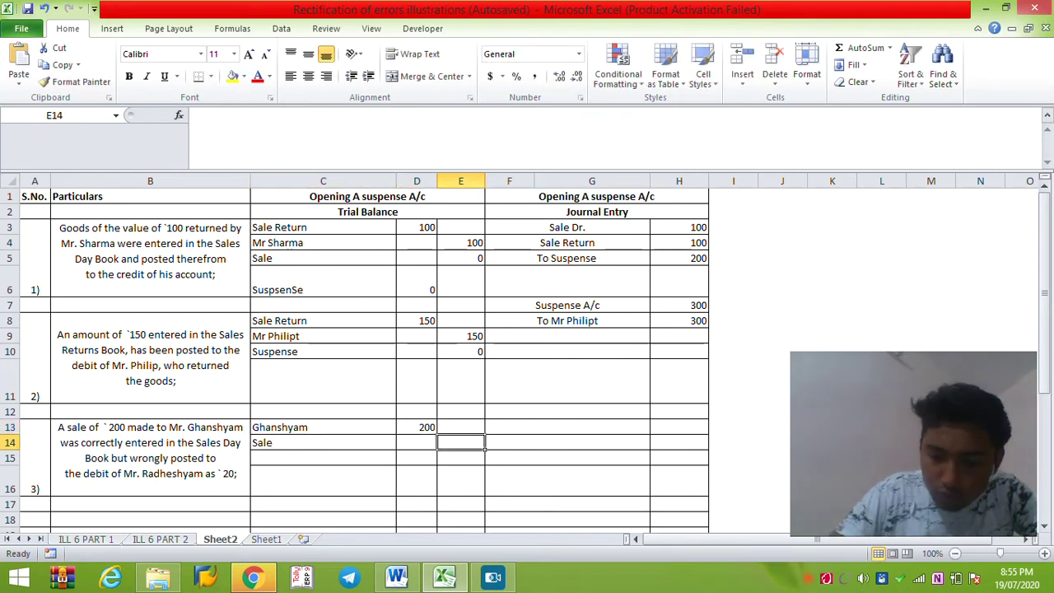
type("200")
key("Return")
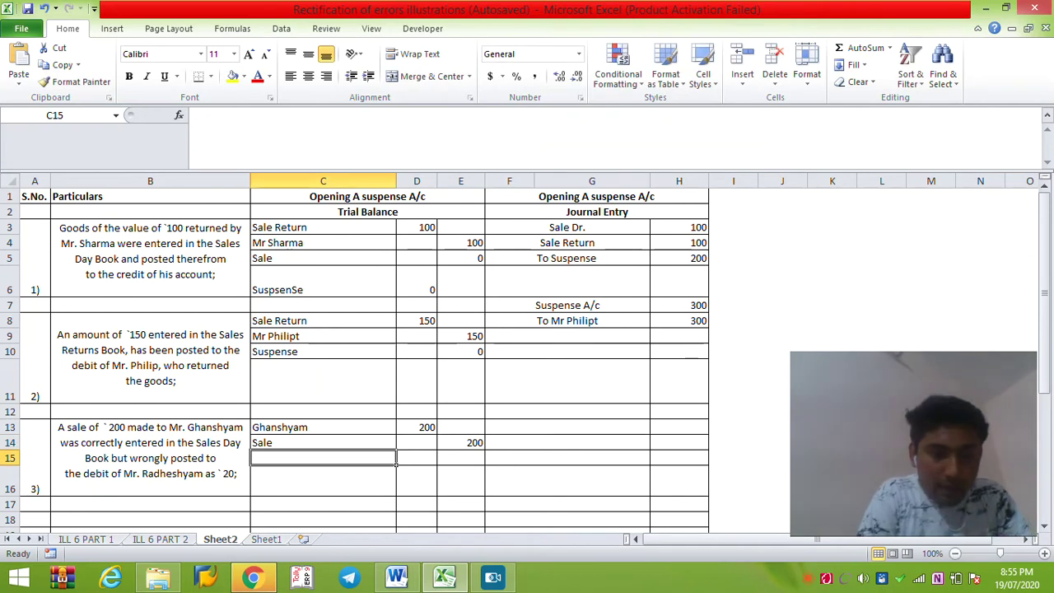
Change the account name in C13 to the customer wrongly debited in error (3).
left_click(150, 458)
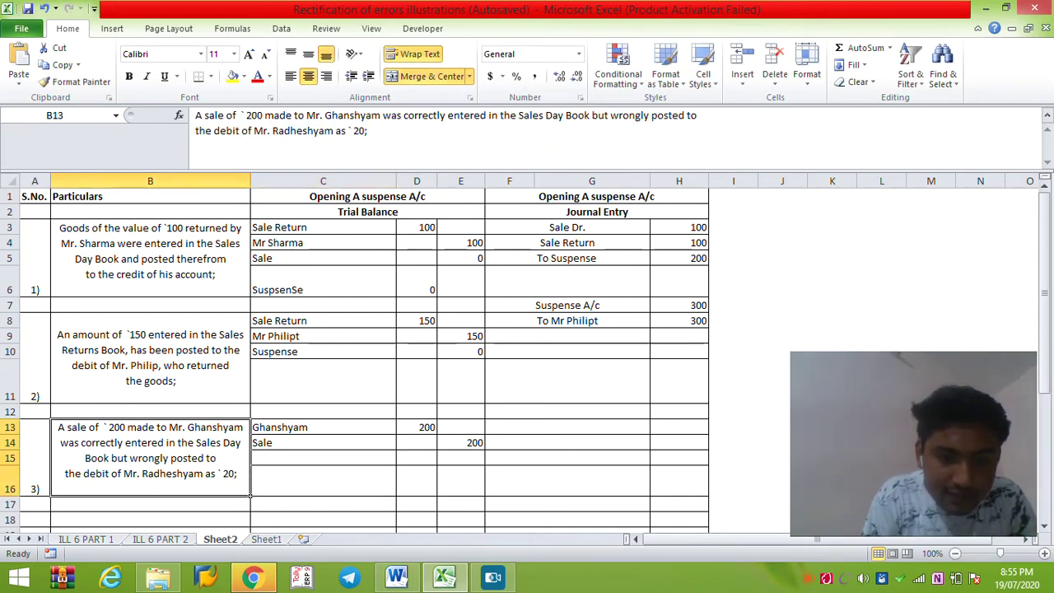
left_click_drag(461, 442, 280, 458)
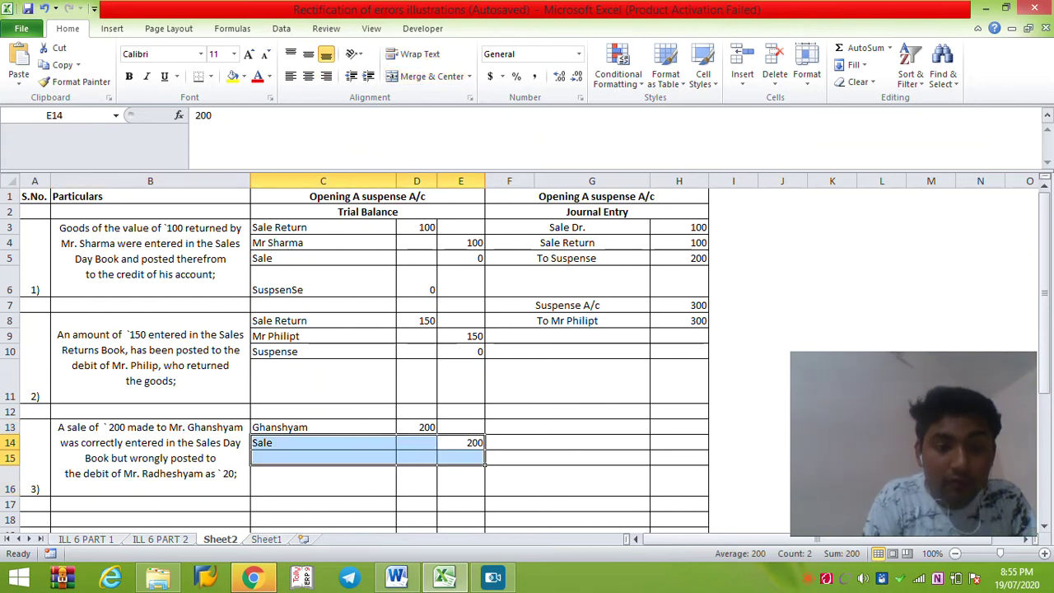
left_click(323, 427)
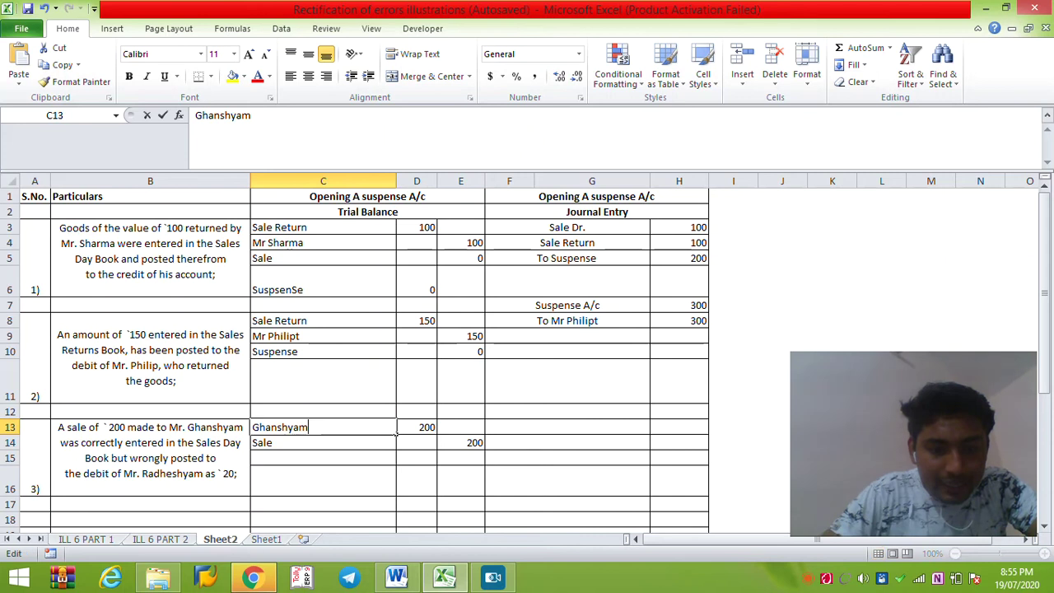
key("F2")
key("shift+Home")
key("Home")
key("shift+Right")
key("shift+Right")
key("shift+Right")
key("shift+Right")
type("Radheshu")
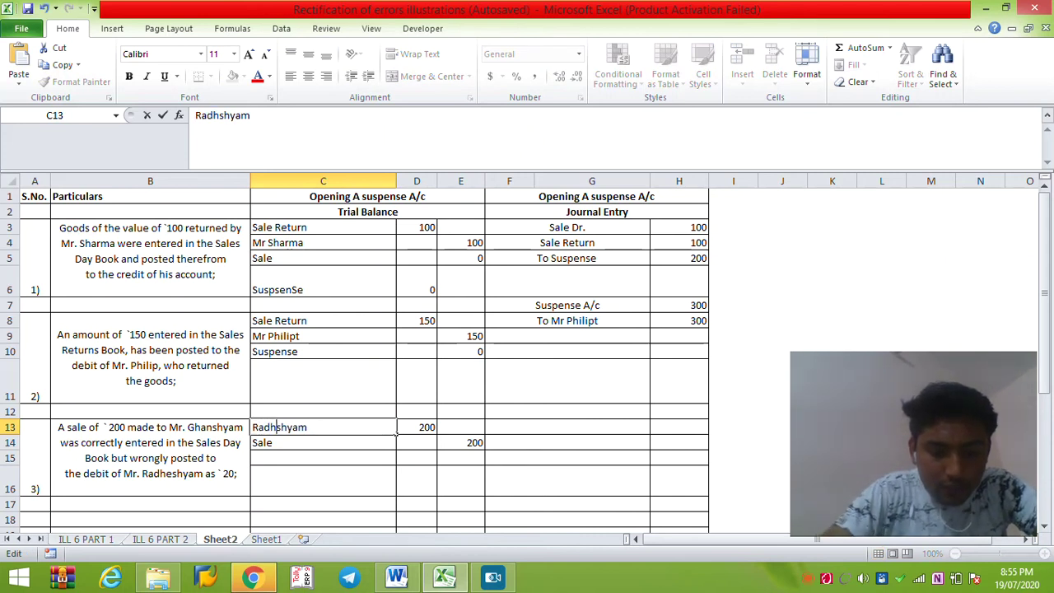
key("BackSpace")
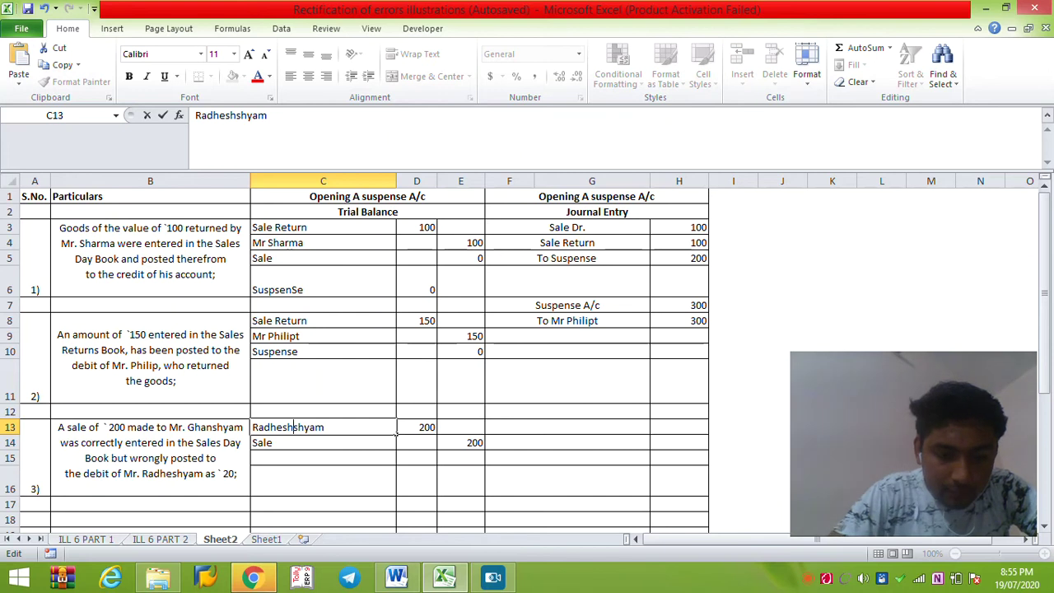
key("BackSpace")
key("BackSpace")
key("Return")
Set the wrongly debited customer's debit in D13 to 20.
key("Up")
key("Right")
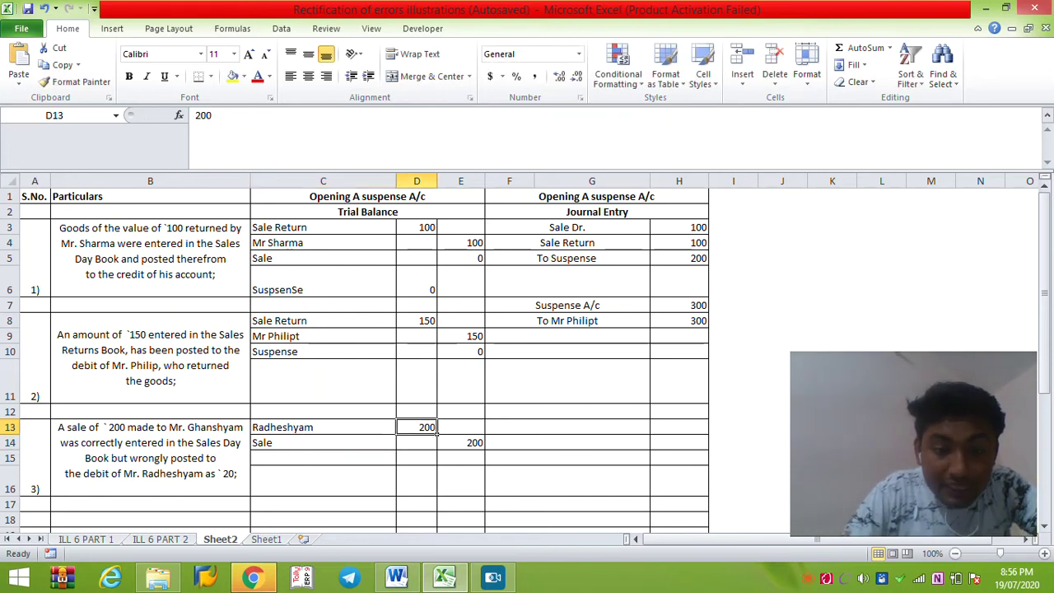
type("20")
key("Return")
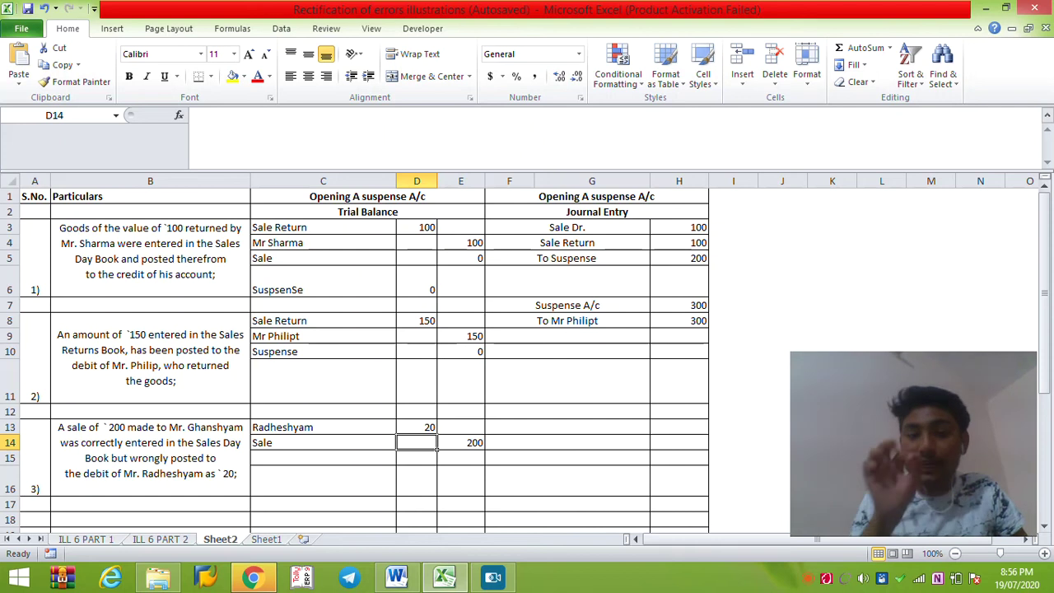
Add a Suspense A/c line in C15 with a debit of 180 in D15.
left_click_drag(417, 442, 462, 426)
left_click(322, 458)
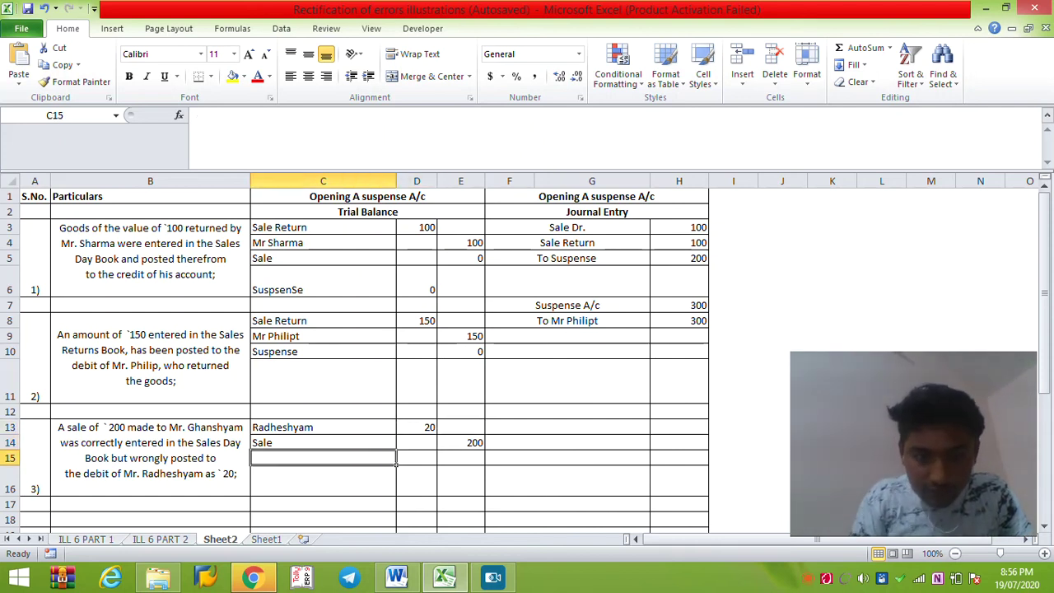
type("Su")
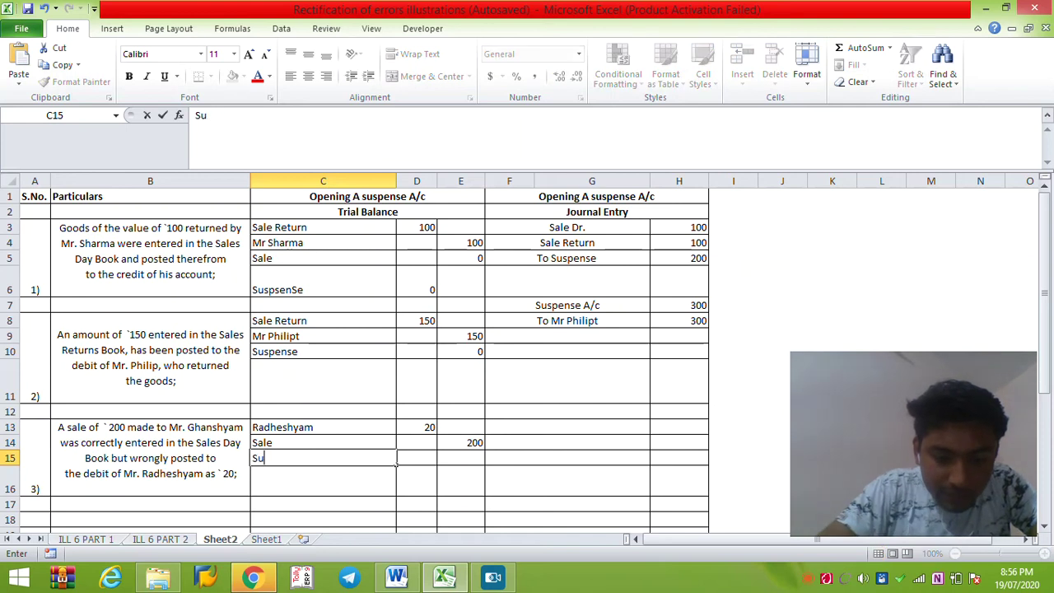
type("spense")
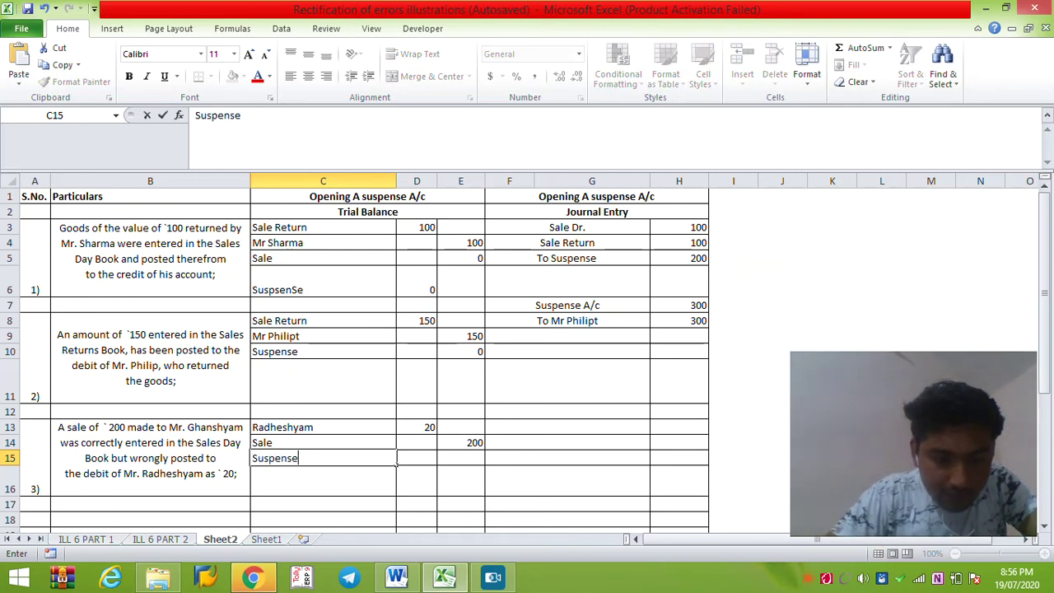
type(" A/c")
key("Tab")
key("Tab")
key("Left")
type("410/")
key("Escape")
type("180")
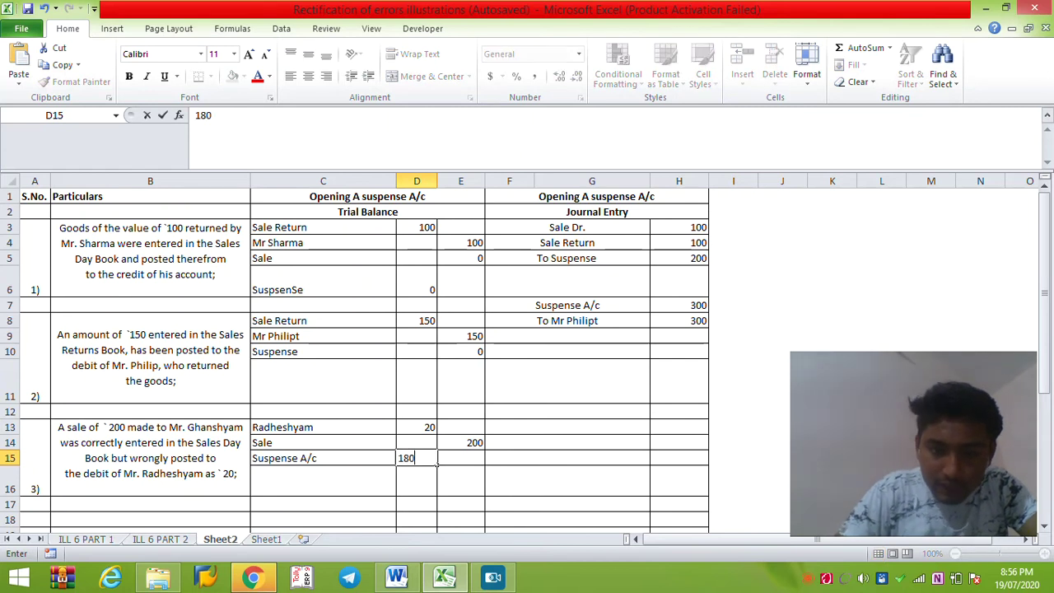
key("Return")
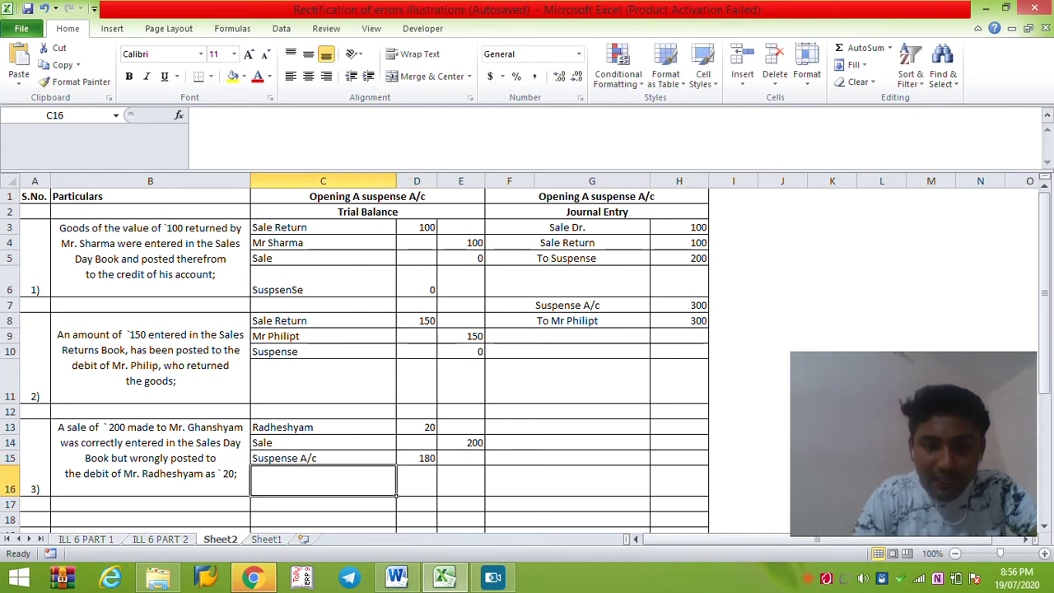
Copy error (3)'s trial balance block C13:E15 to the blank area starting at I13.
left_click_drag(321, 427, 465, 458)
key("ctrl+c")
left_click(733, 411)
left_click(733, 427)
key("ctrl+v")
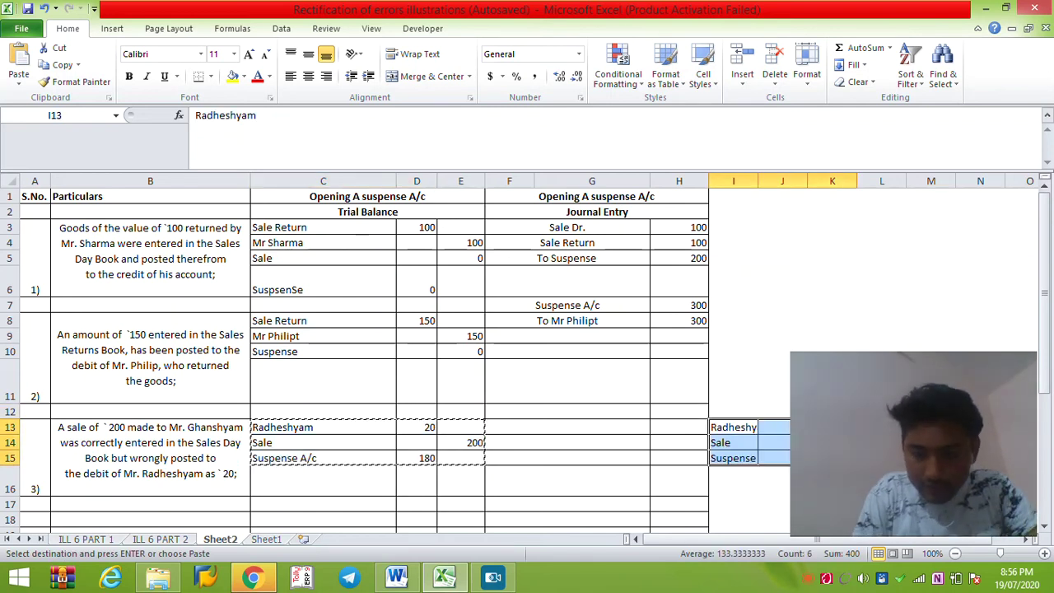
Change the account name in I13 of the copied block to the customer who actually made the purchase.
key("Right")
key("Right")
key("Right")
key("Right")
key("Right")
key("Right")
key("Right")
key("Right")
key("Right")
key("Left")
key("Left")
key("Left")
key("Left")
key("Left")
key("Left")
key("Left")
key("Left")
key("Left")
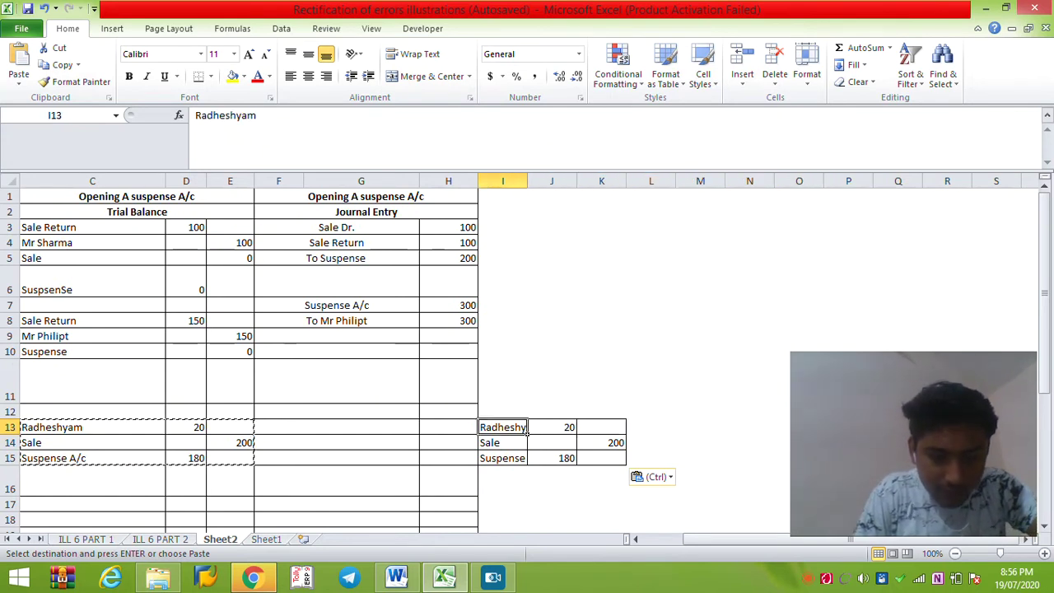
double_click(527, 430)
key("shift+Right")
key("shift+Right")
key("shift+Right")
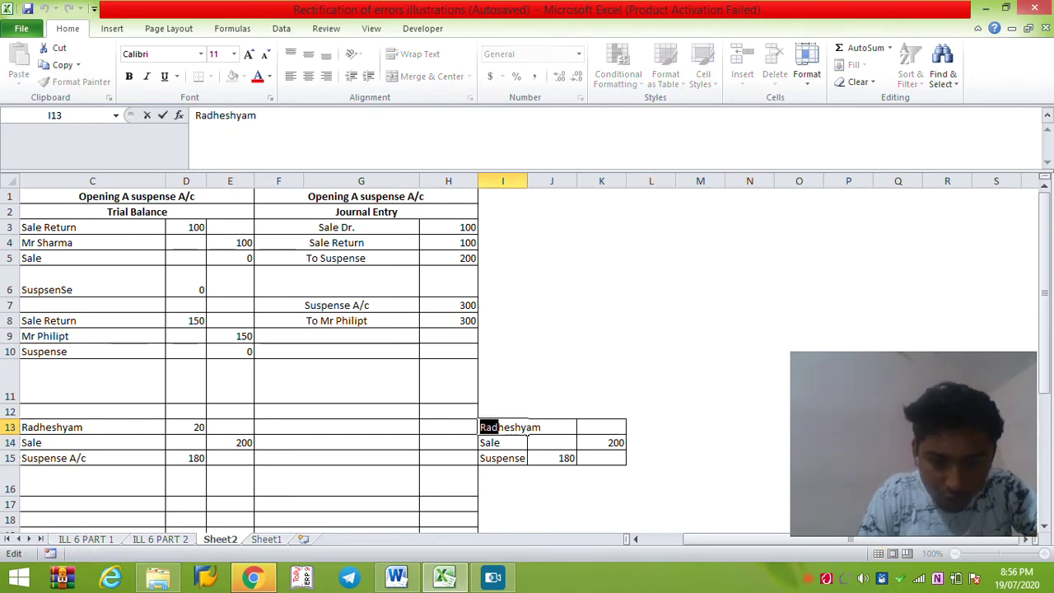
type("Ghan")
key("Delete")
key("Delete")
Set the customer's debit in J13 to 200 and clear the suspense line in I15:J15.
left_click(528, 446)
double_click(564, 427)
type("00")
key("Return")
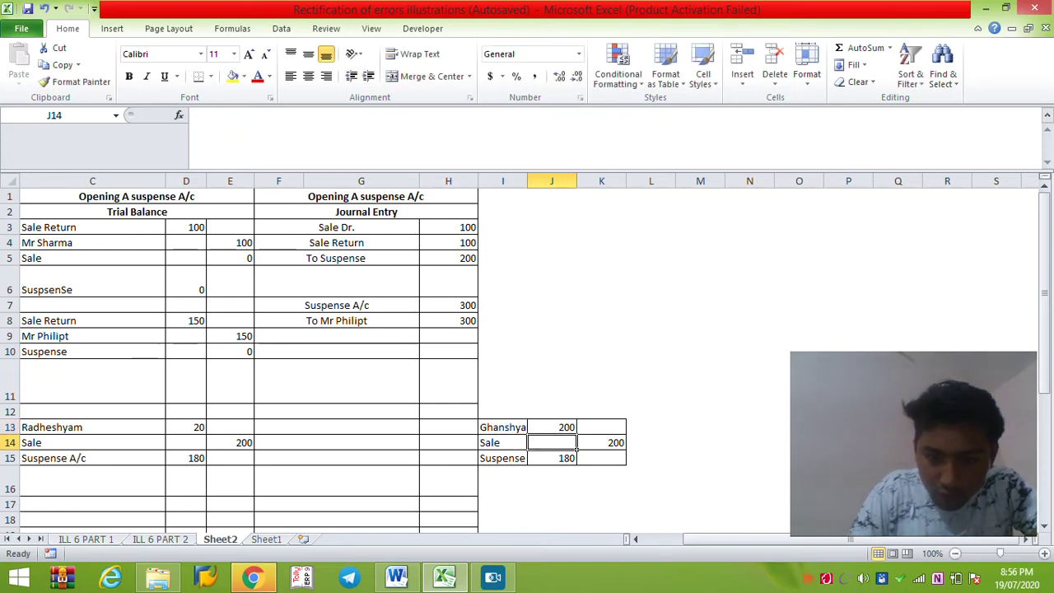
left_click_drag(568, 458, 505, 458)
key("Delete")
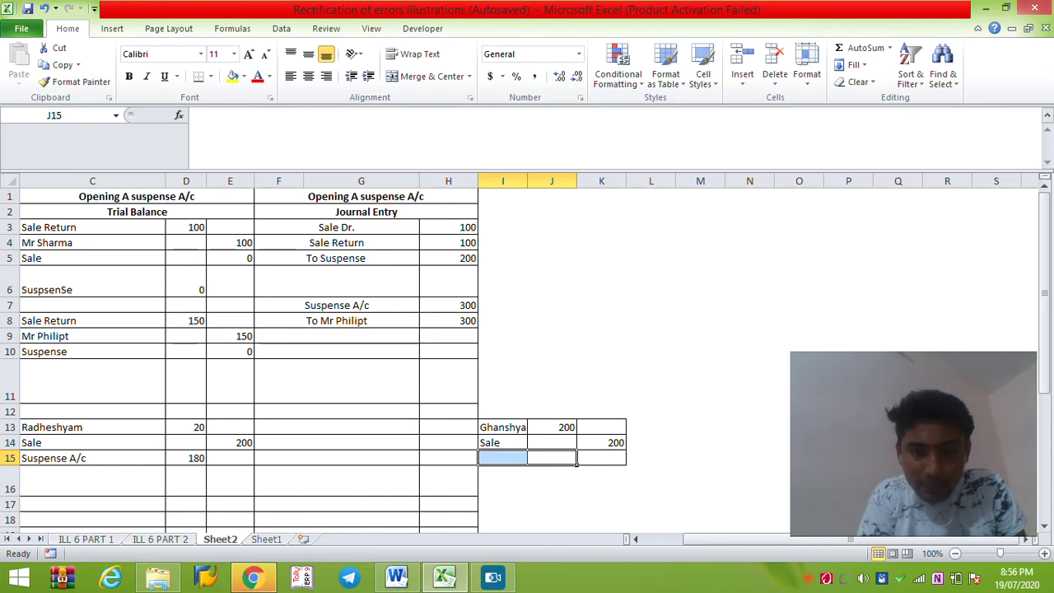
Copy the customer's name and 200 debit from I13:J13 into the journal entry area at F13.
left_click_drag(503, 427, 572, 429)
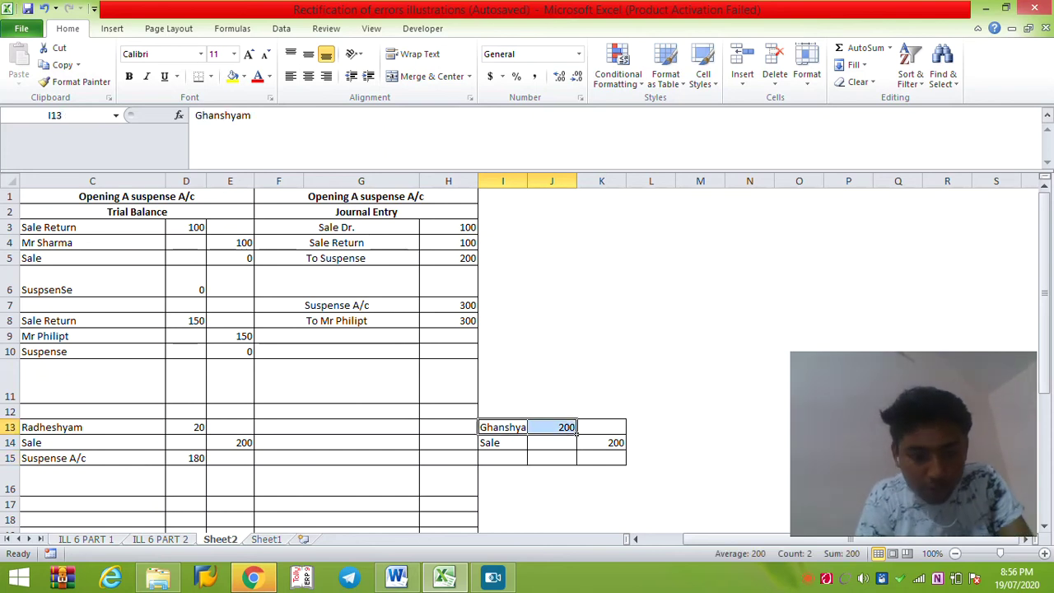
key("ctrl+c")
left_click_drag(279, 427, 387, 427)
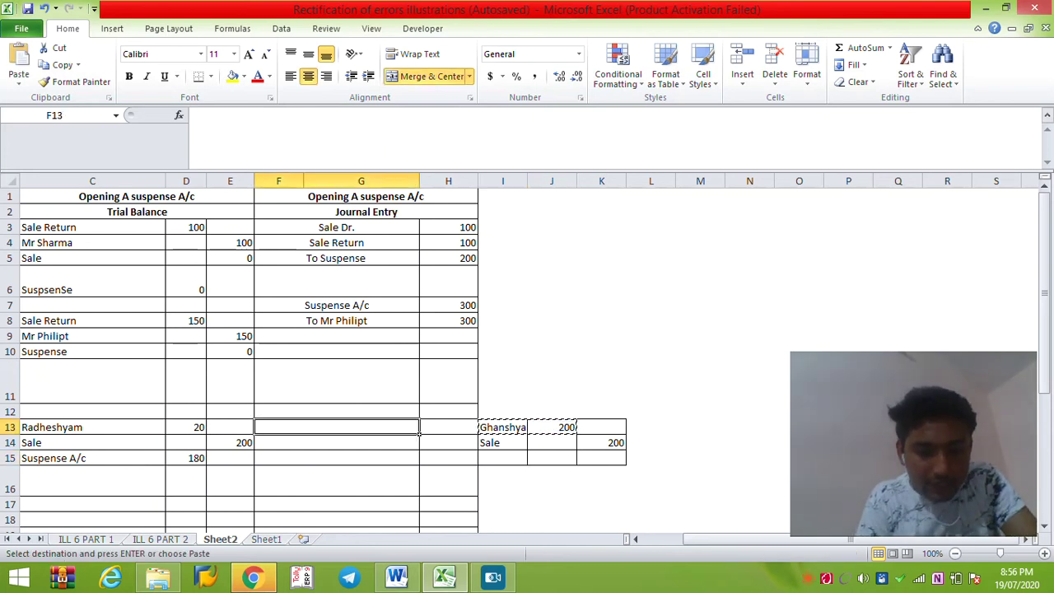
key("ctrl+v")
key("Right")
key("Left")
key("shift+Right")
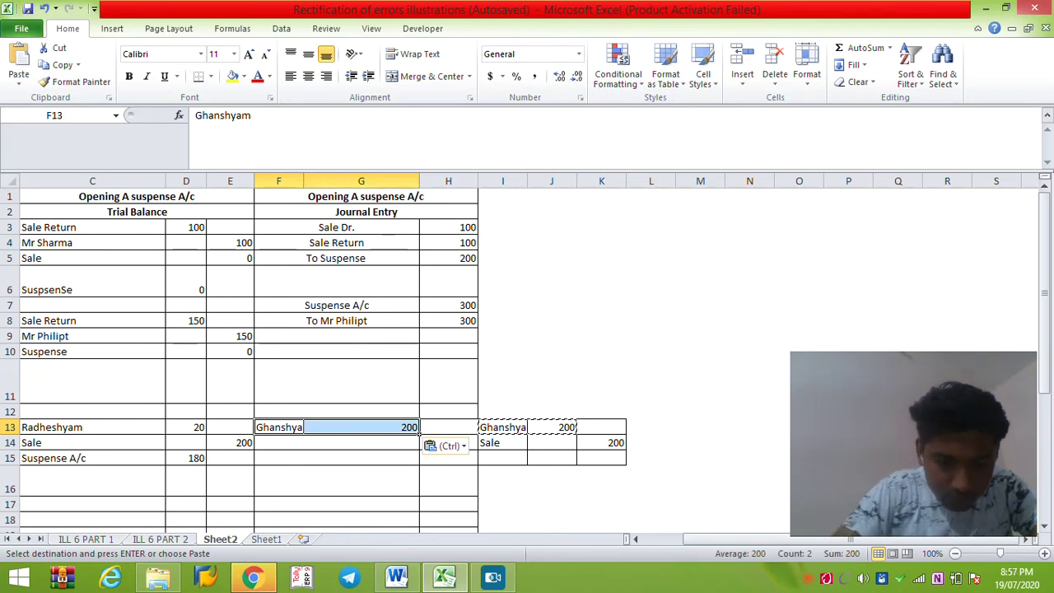
key("alt+h")
key("m")
key("c")
key("Escape")
Move the 200 amount from G13 to the journal amount cell H13.
left_click(302, 428)
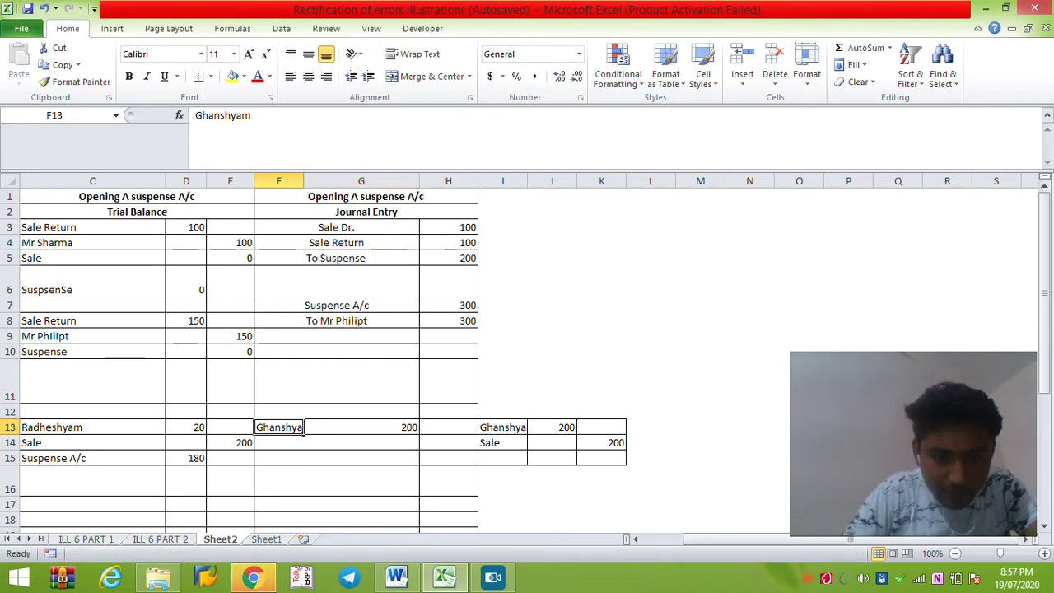
key("Right")
key("ctrl+x")
key("Right")
key("ctrl+v")
key("Left")
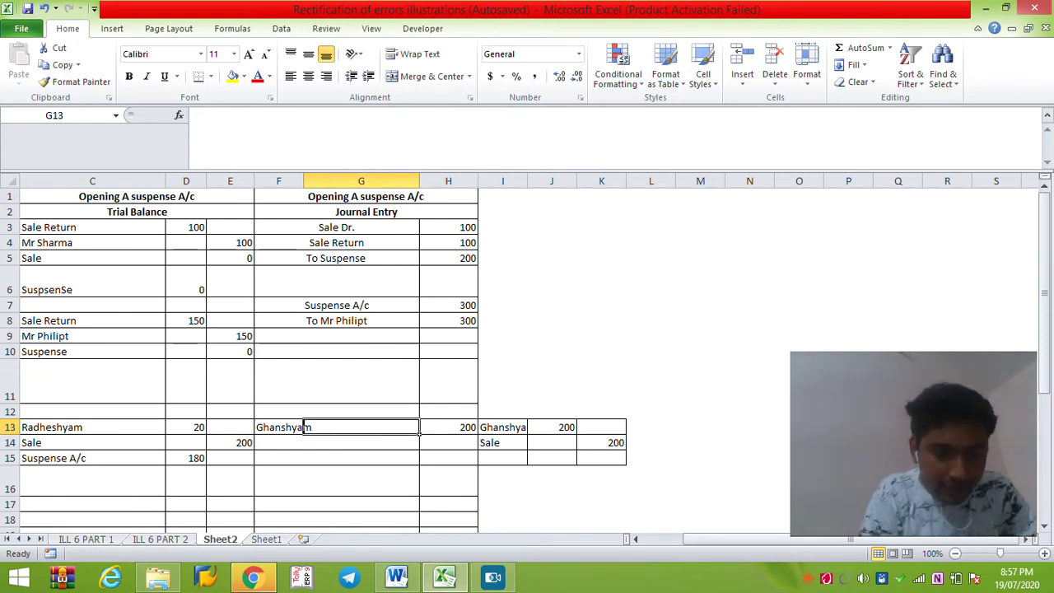
Credit the wrongly debited customer in journal row 14 with a "To" line and an amount of 20.
left_click_drag(148, 428, 206, 432)
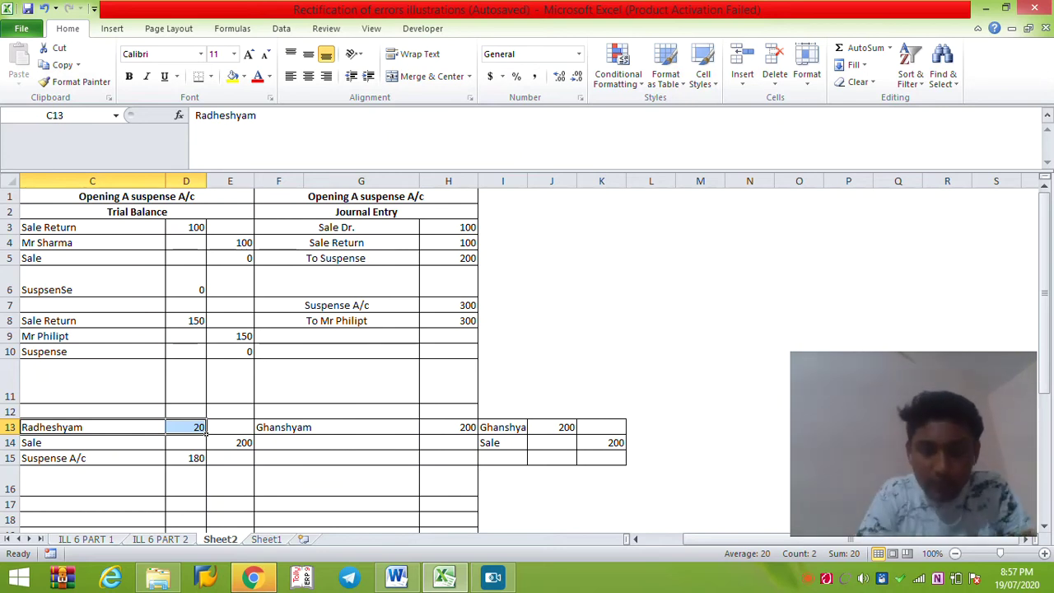
left_click(416, 445)
type("To ")
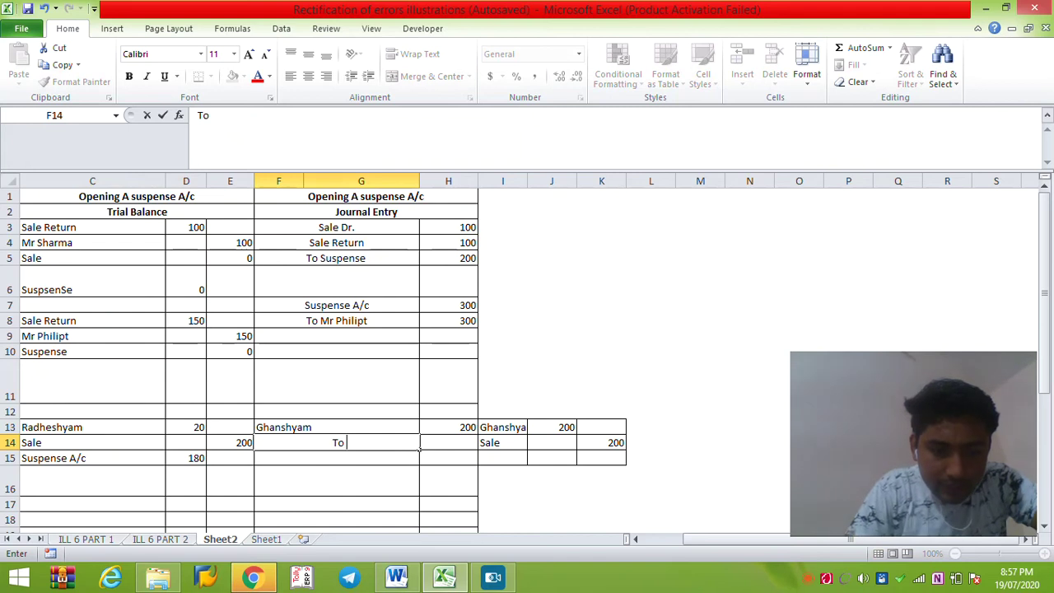
type("Radhesh")
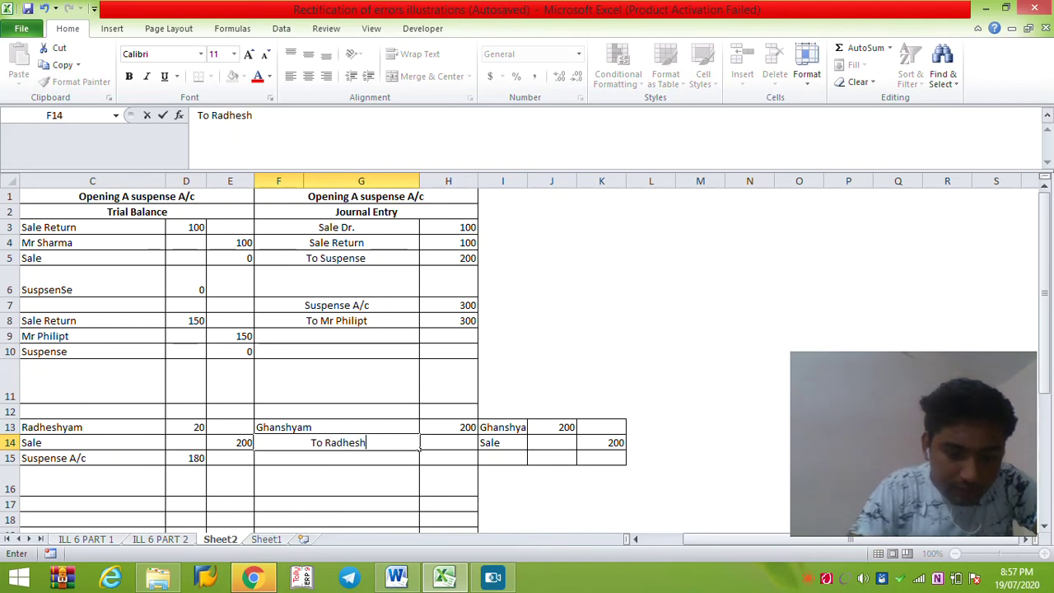
type("yam")
key("Tab")
type("20")
key("Return")
Add the journal line "T o Suspense A/c" in F15 with an amount of 180.
key("Left")
key("Left")
key("Left")
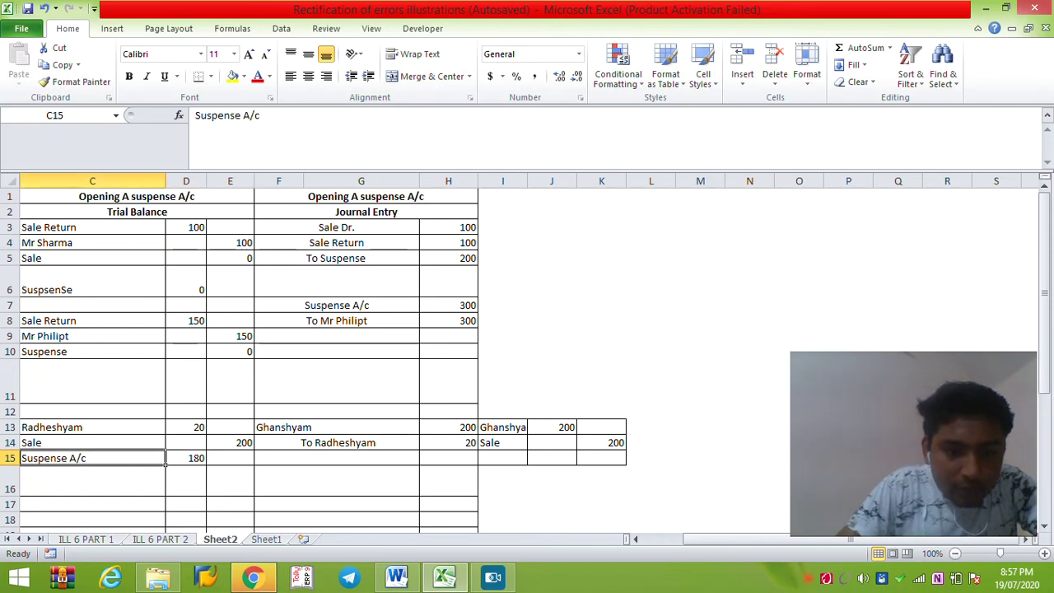
key("shift+Right")
left_click(346, 459)
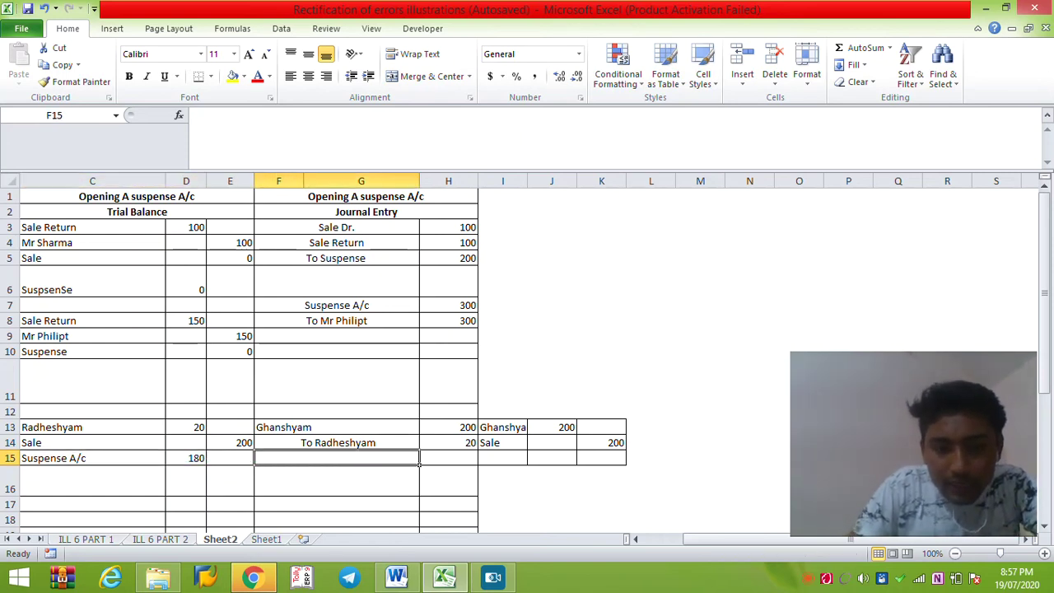
type("Tio")
key("BackSpace")
key("BackSpace")
key("BackSpace")
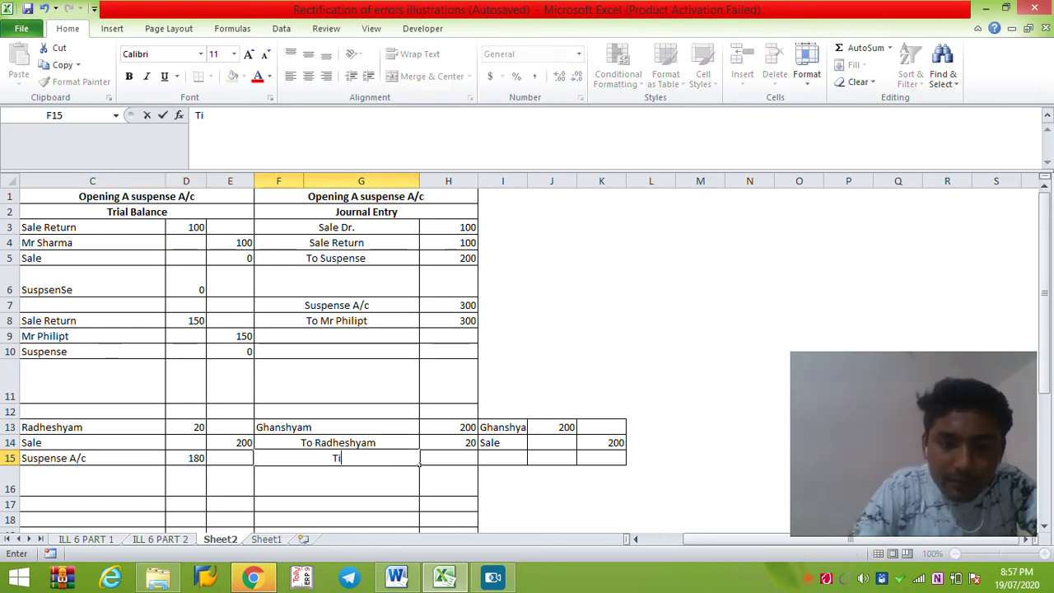
type("o S")
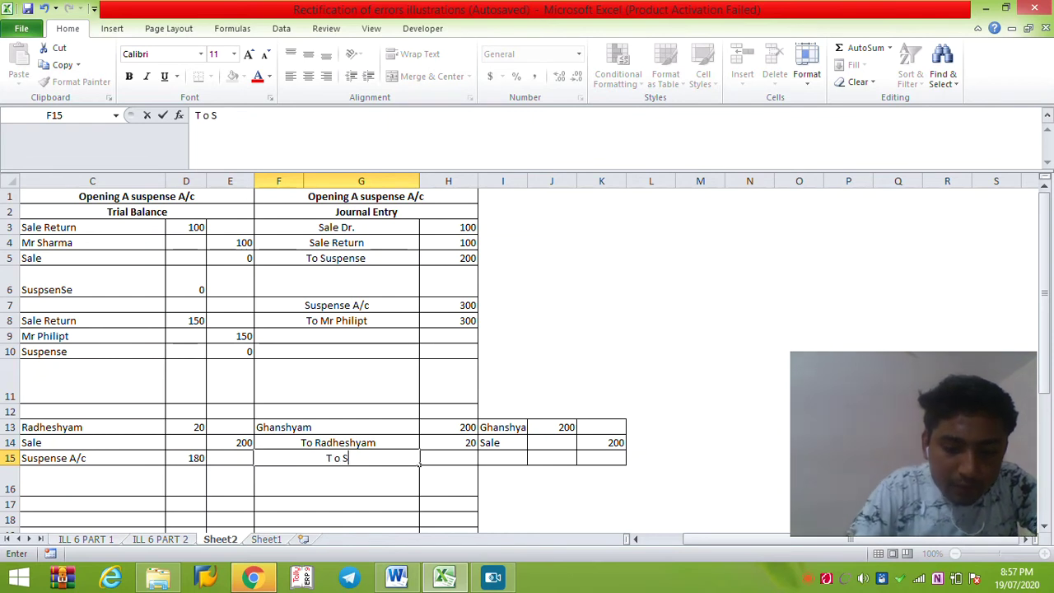
type("uspense A/c")
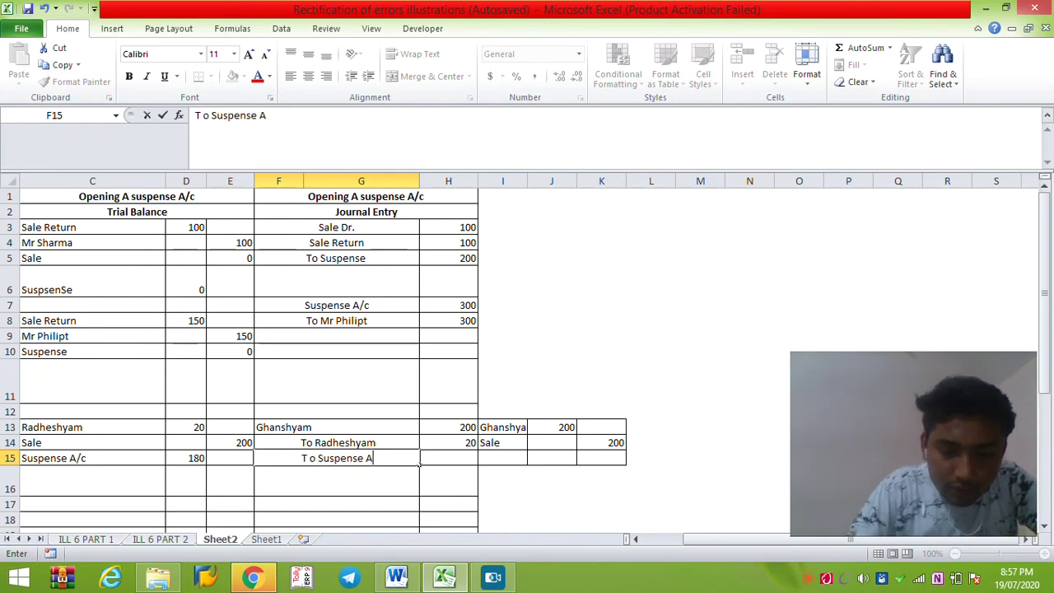
key("Tab")
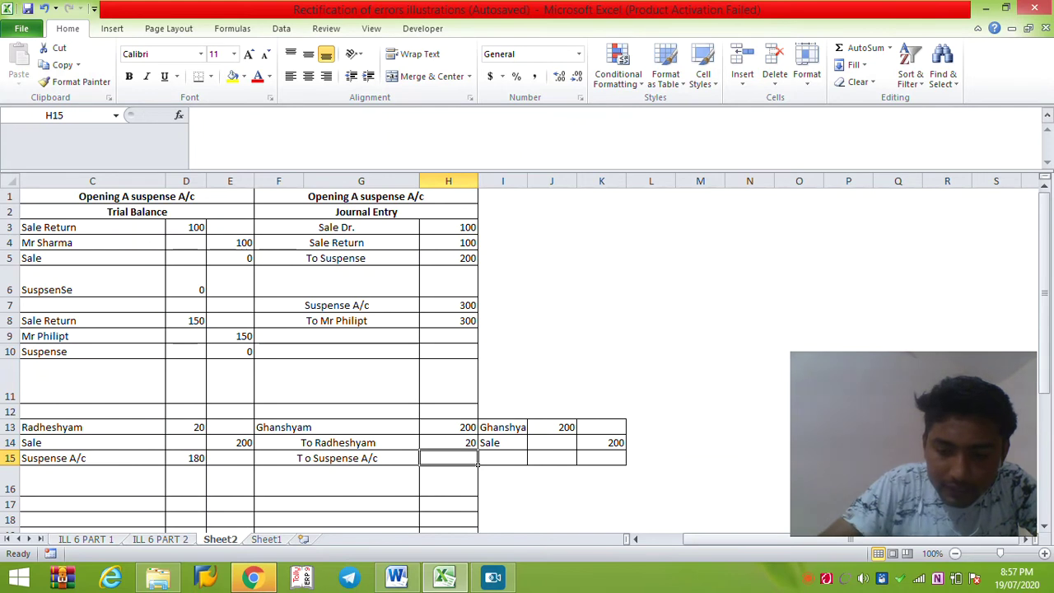
type("180")
key("Return")
left_click_drag(448, 427, 448, 458)
Adjust the Suspense A/c debit in D15 by subtracting the journal amount in H15.
left_click(204, 463)
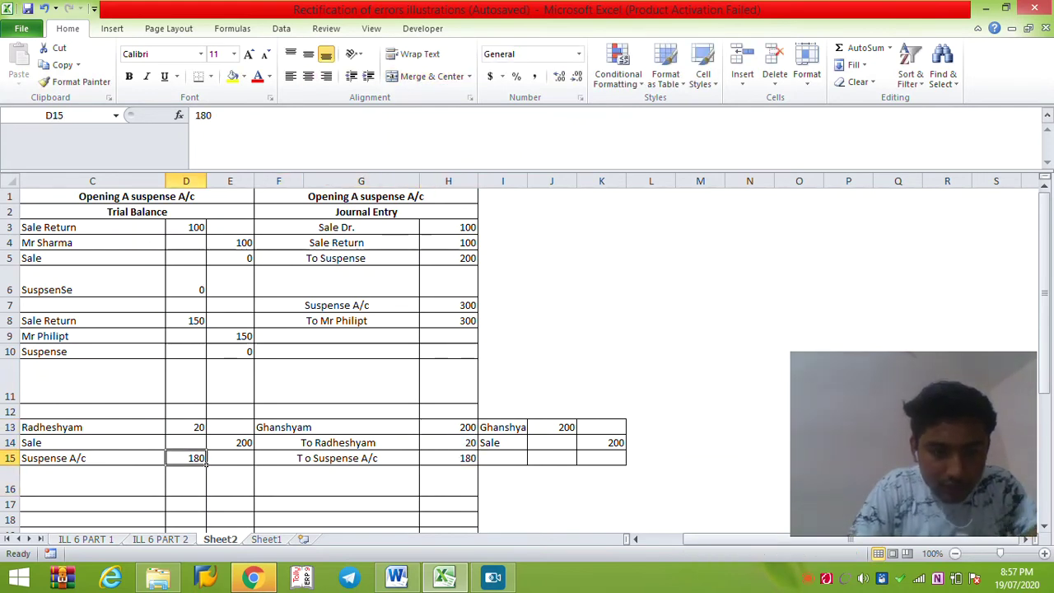
double_click(205, 463)
type("+")
key("End")
type("-H15")
key("Return")
left_click(204, 444)
Adjust the wrongly debited customer's balance in D13 to 20 minus the journal amount in H14.
left_click(200, 428)
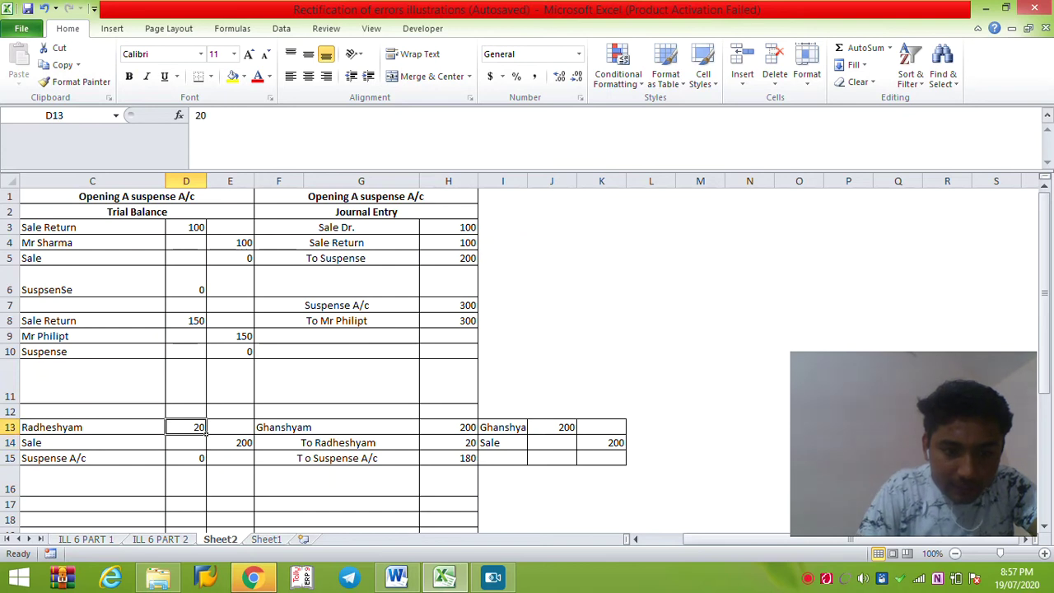
double_click(196, 427)
type("+20-")
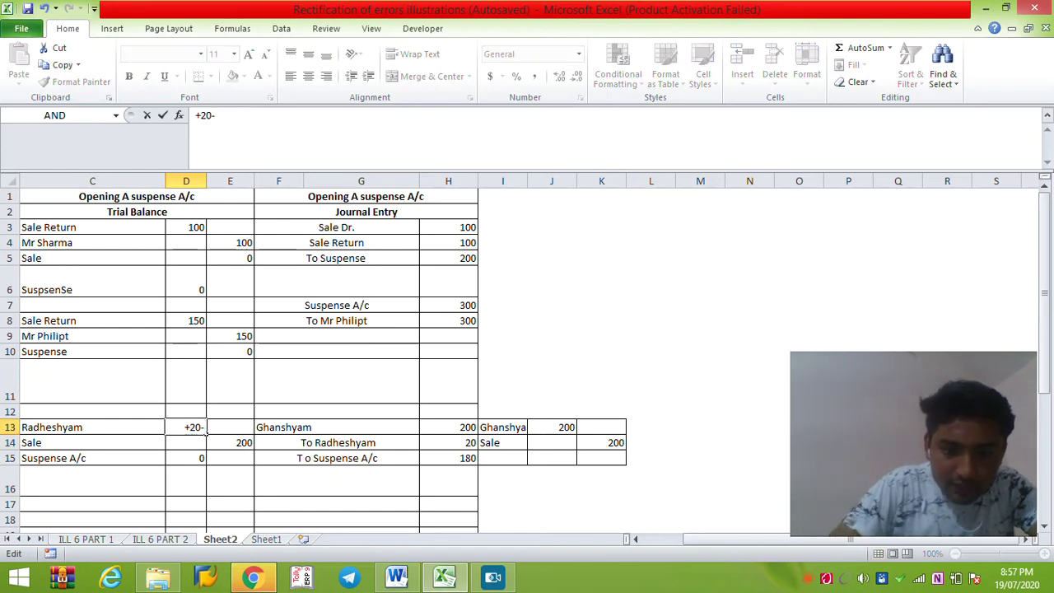
left_click(449, 458)
left_click(449, 443)
key("Return")
Add the correct customer's name in C16 and link the debit in D16 to the journal amount with =H13.
key("Left")
key("Down")
key("Down")
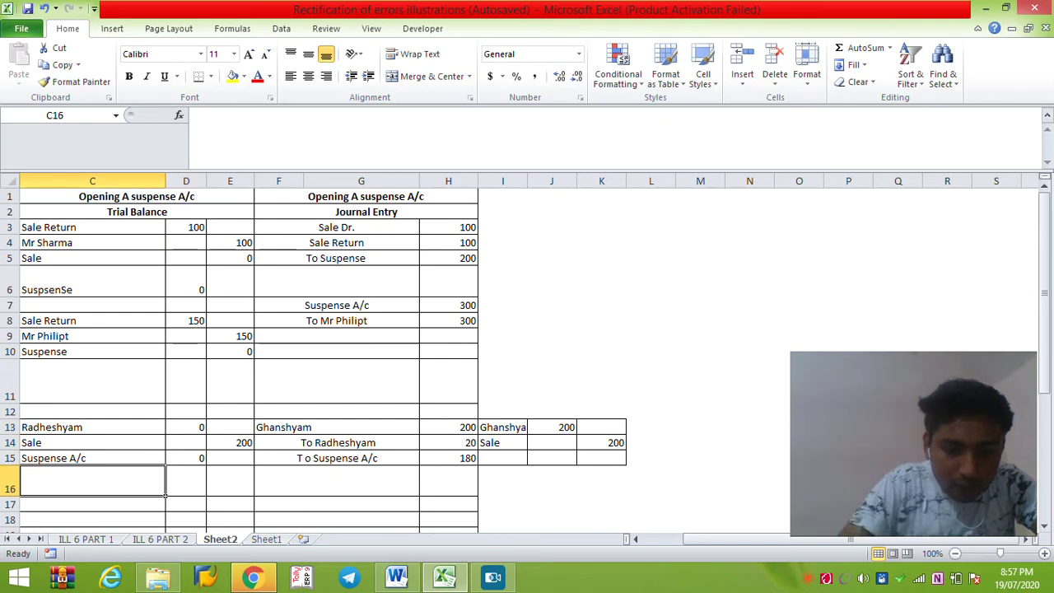
type("Ghanshu")
key("BackSpace")
type("yam")
left_click(198, 490)
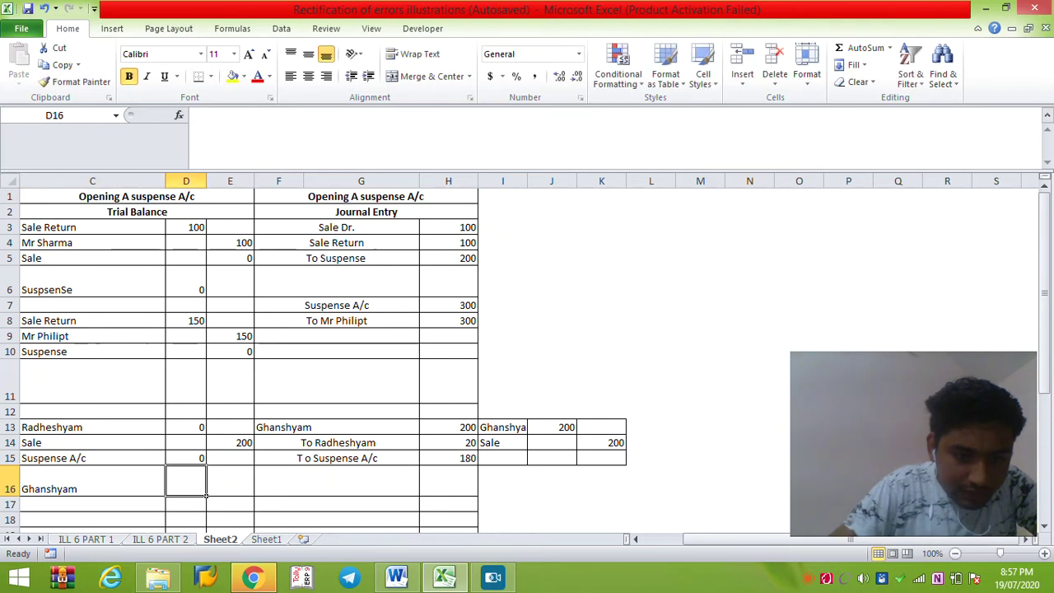
type("=")
left_click(449, 427)
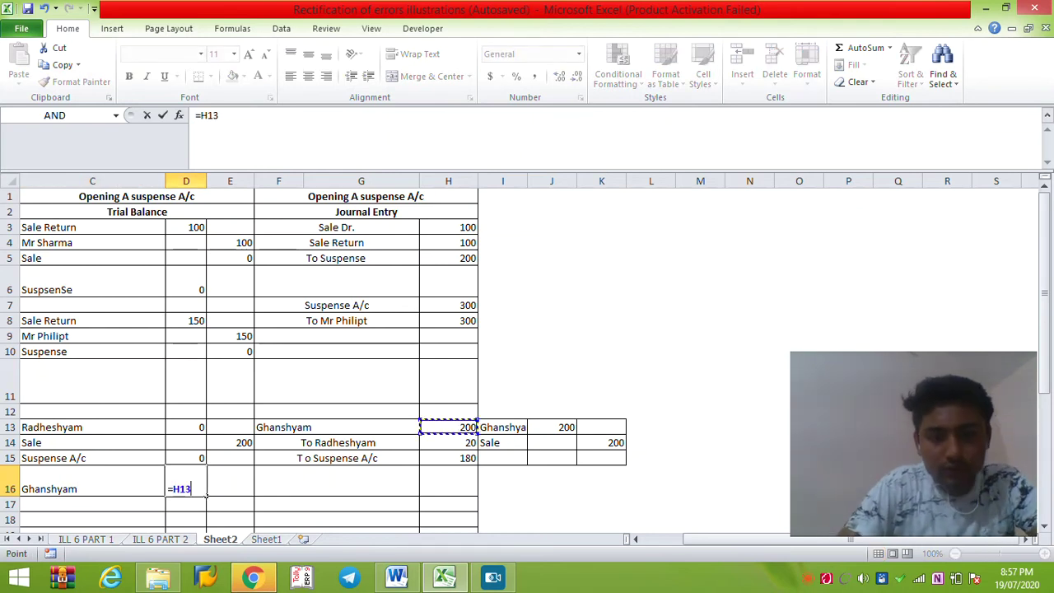
key("Return")
Switch to the ICAI Module document in Word and check the published journal entry for error (3).
key("Left")
key("Left")
key("Left")
key("Right")
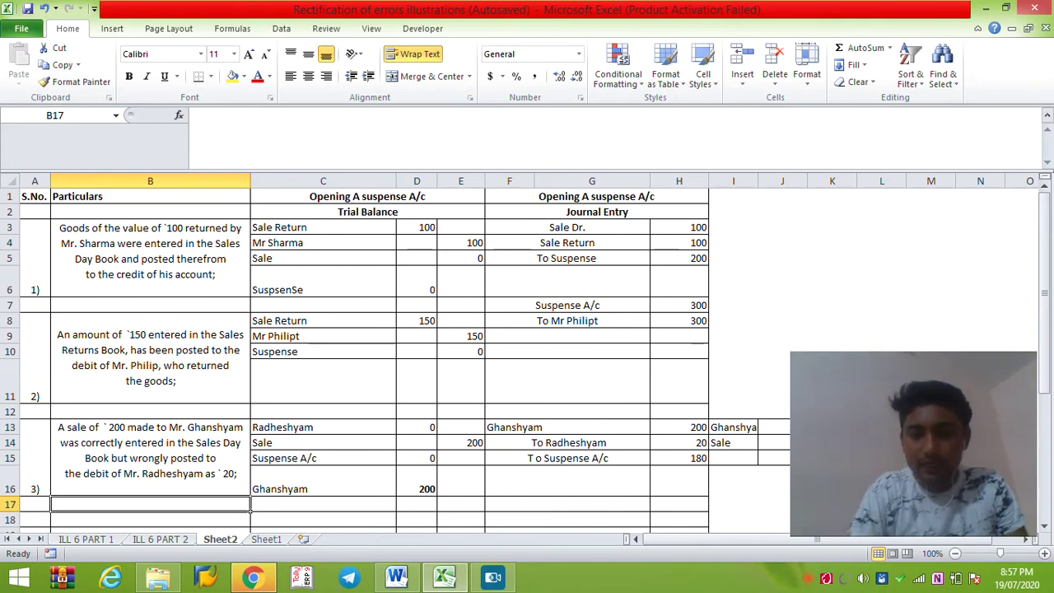
mouse_move(398, 579)
left_click(396, 494)
key("Page_Down")
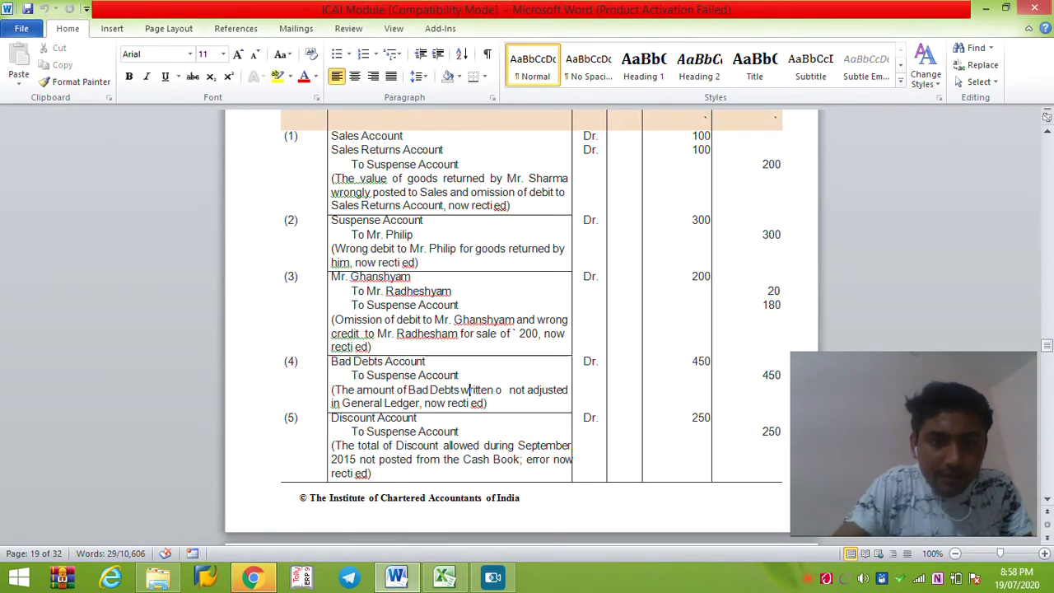
left_click_drag(331, 276, 498, 333)
Copy the text of error (4) about bad debts aggregating 450 from Illustration 7.
key("Page_Up")
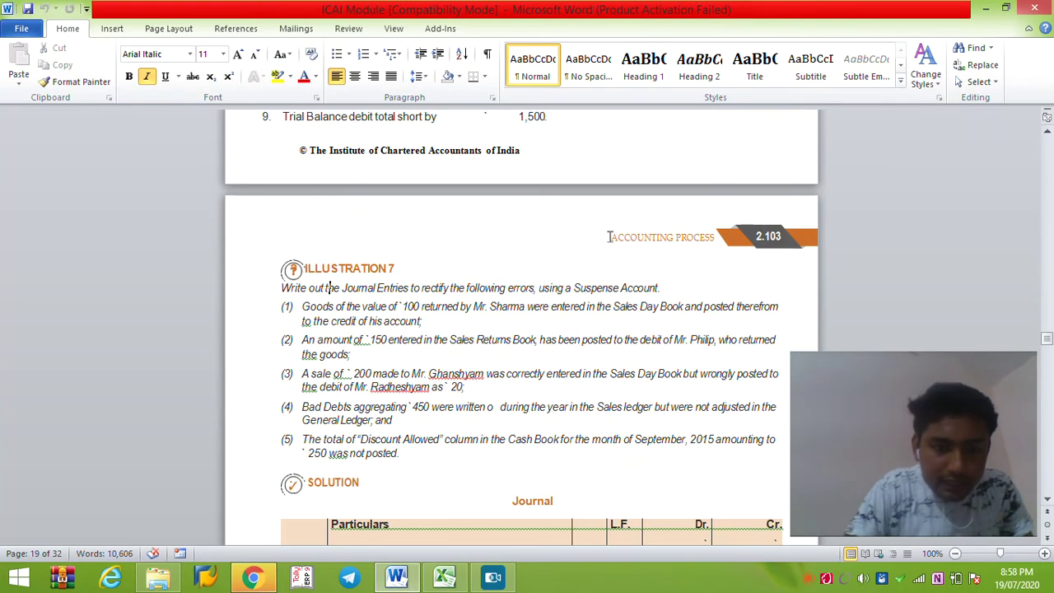
key("ctrl+shift+Right")
key("ctrl+shift+Right")
key("ctrl+shift+Right")
key("ctrl+shift+Down")
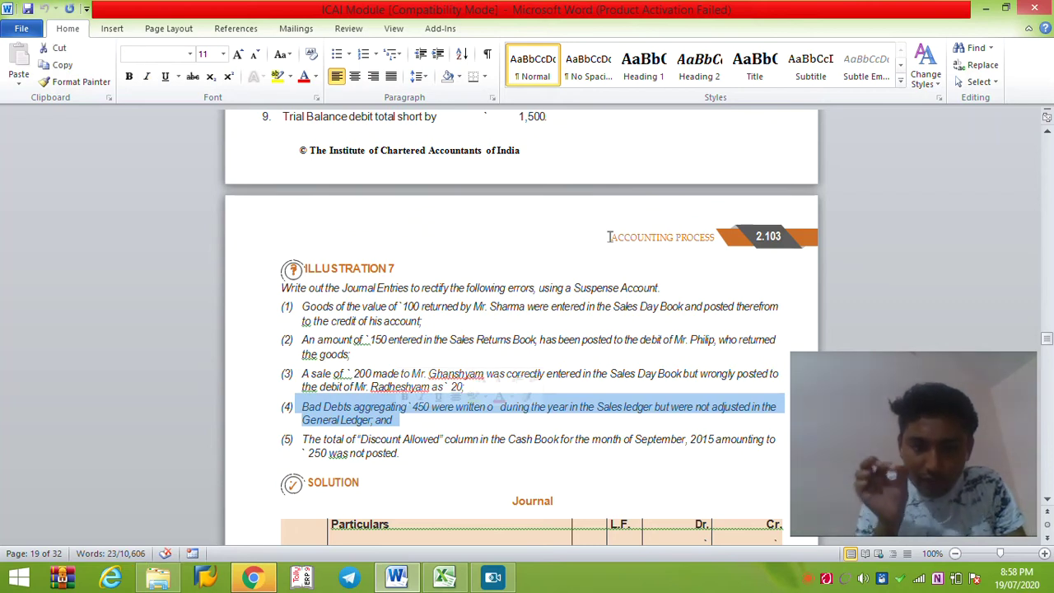
key("ctrl+c")
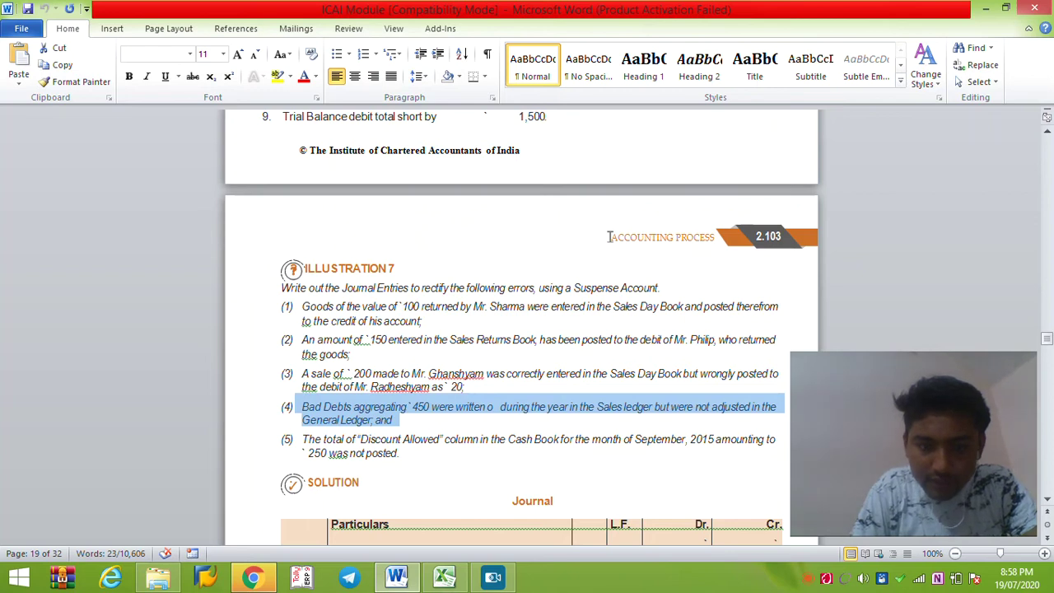
Switch back to the Excel workbook and paste the copied bad debts text into the merged Particulars cell B19.
left_click(444, 578)
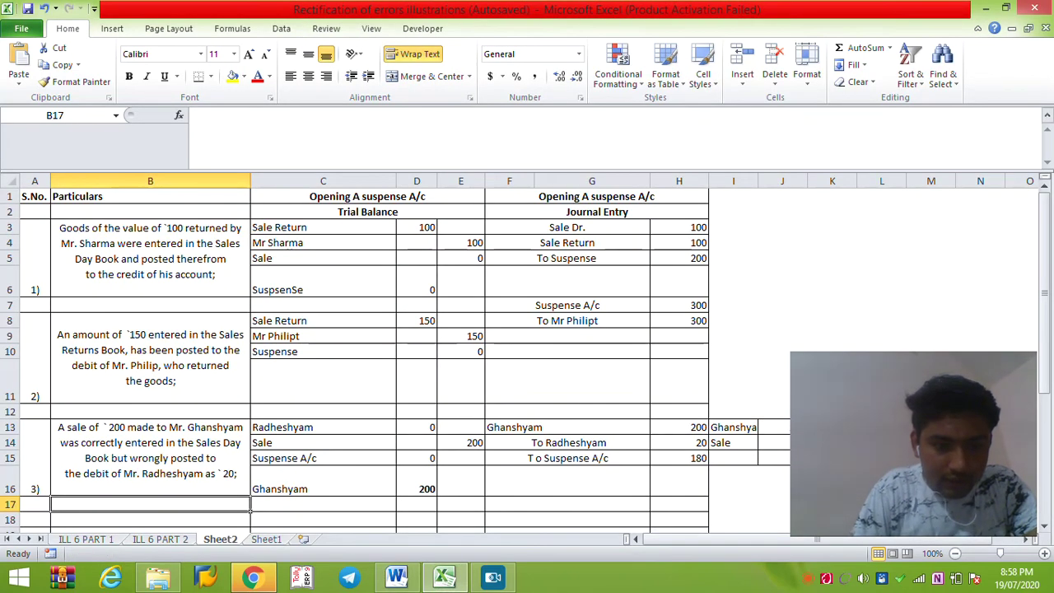
key("Down")
key("Down")
key("Down")
key("Down")
key("Down")
key("Up")
key("Up")
key("Up")
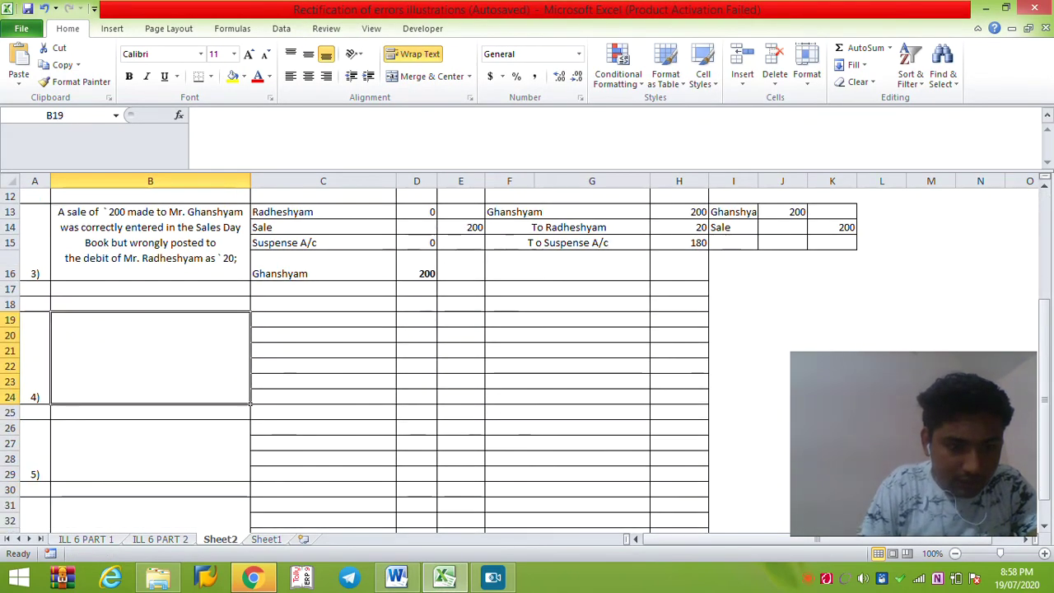
key("F2")
key("ctrl+v")
key("Return")
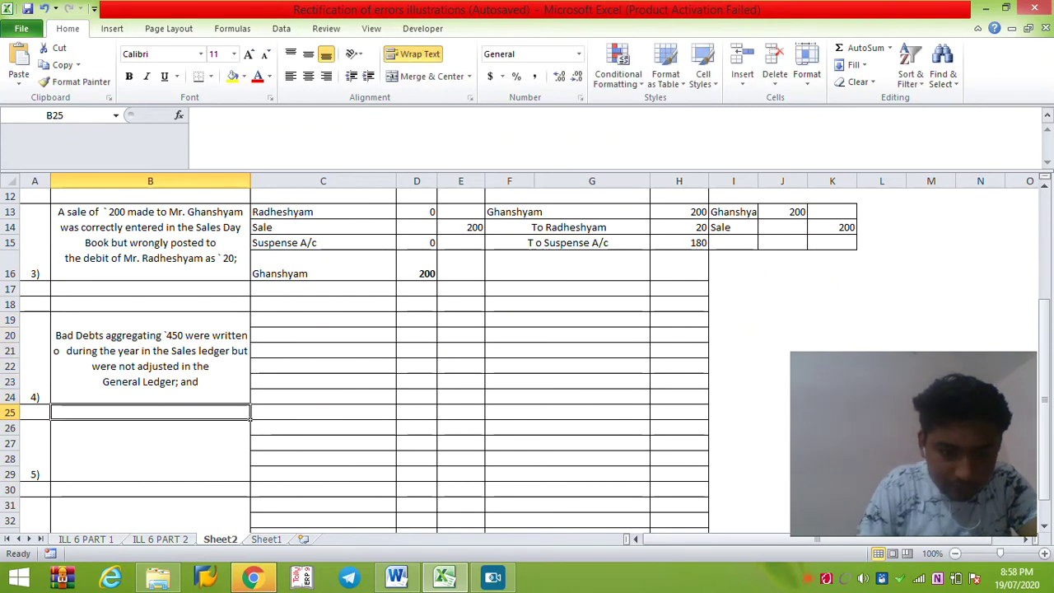
left_click(492, 577)
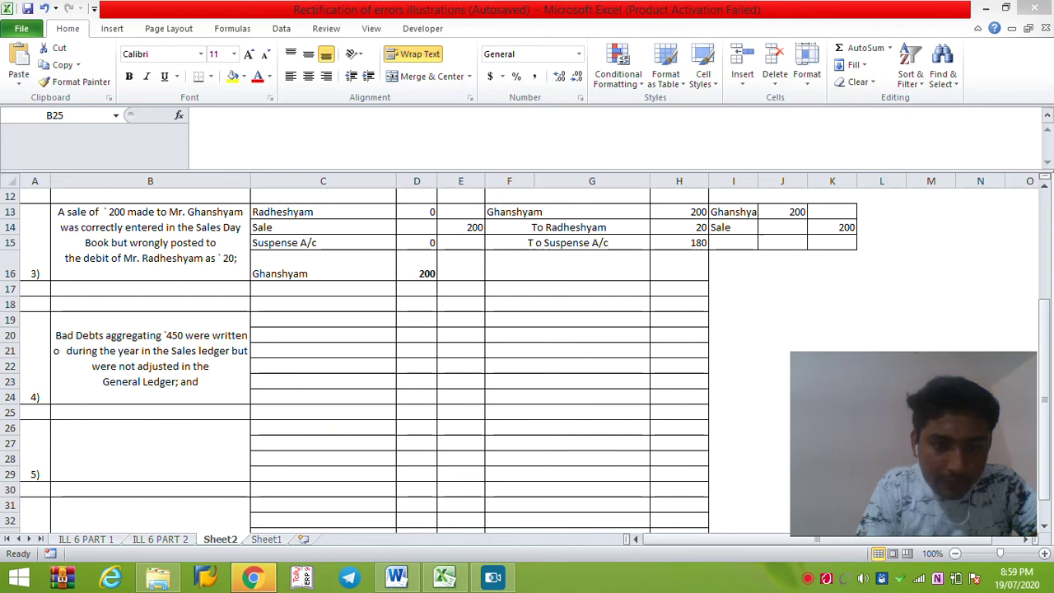
key("alt+Tab")
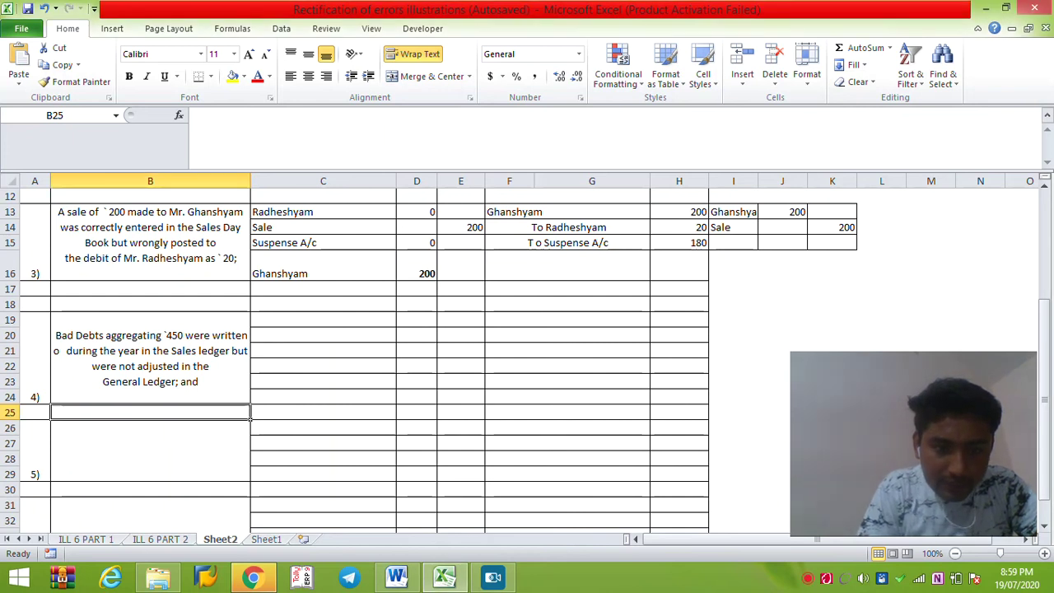
Record Bad Debt with a 450 debit in row 19 and the debtor's name with a 450 credit in row 20.
left_click(392, 322)
type("Bad Debt")
key("Tab")
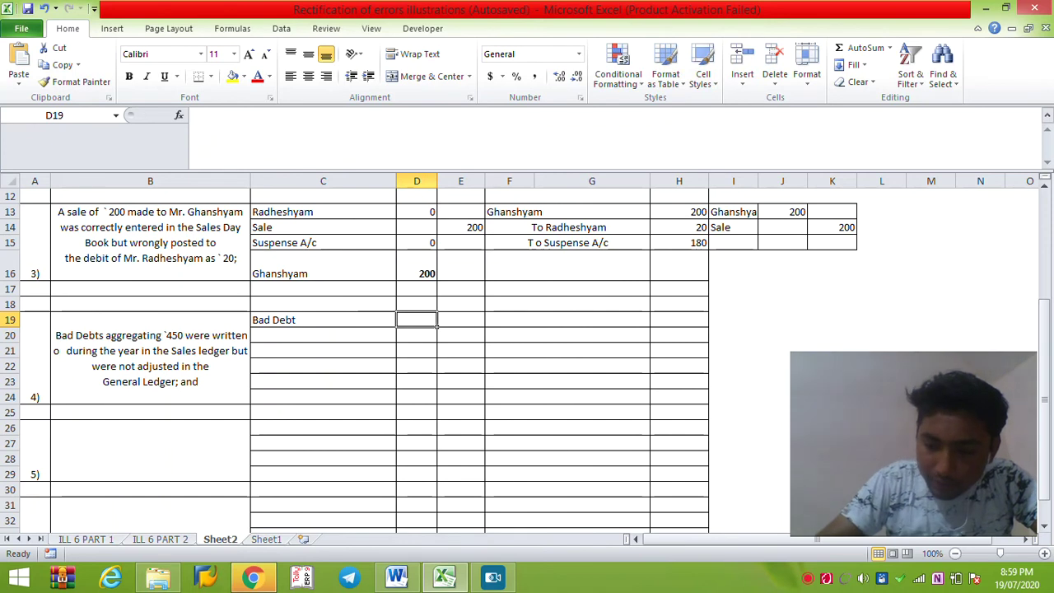
type("450")
key("Return")
type("Naman")
key("Tab")
key("Tab")
type("450")
key("Return")
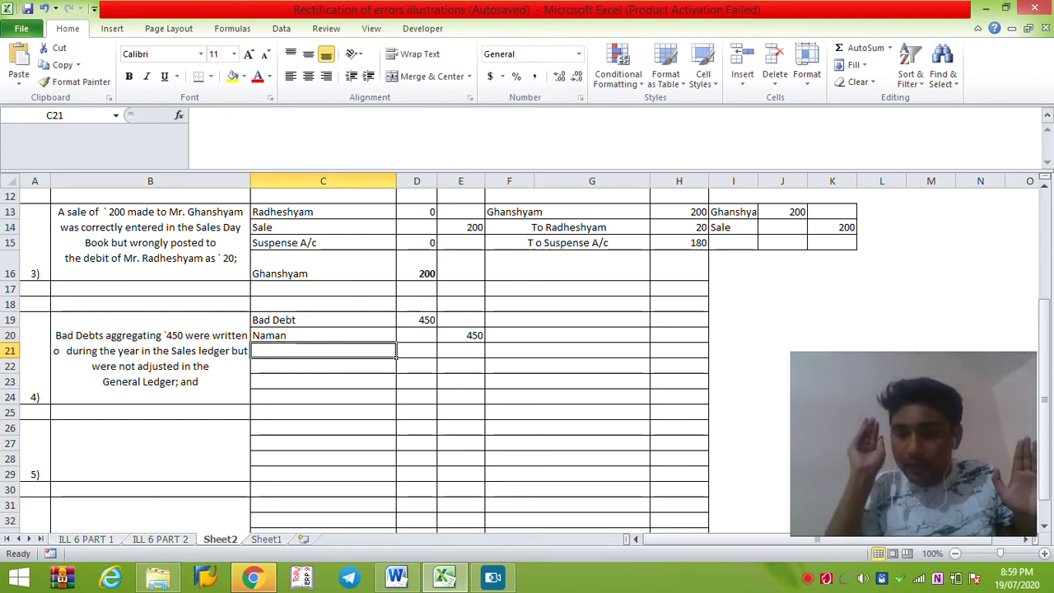
left_click(150, 358)
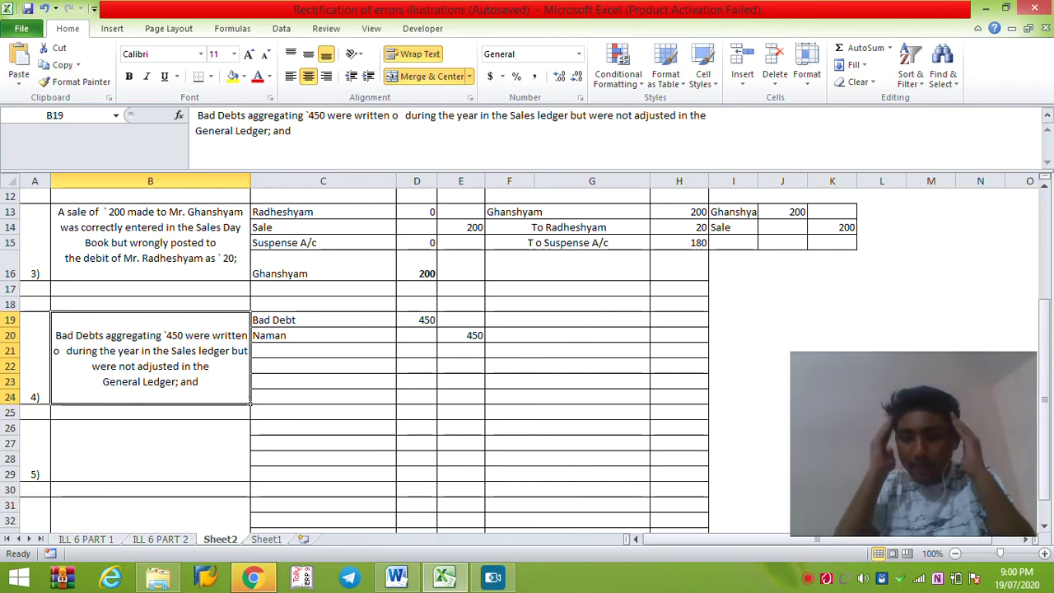
left_click_drag(322, 336, 467, 350)
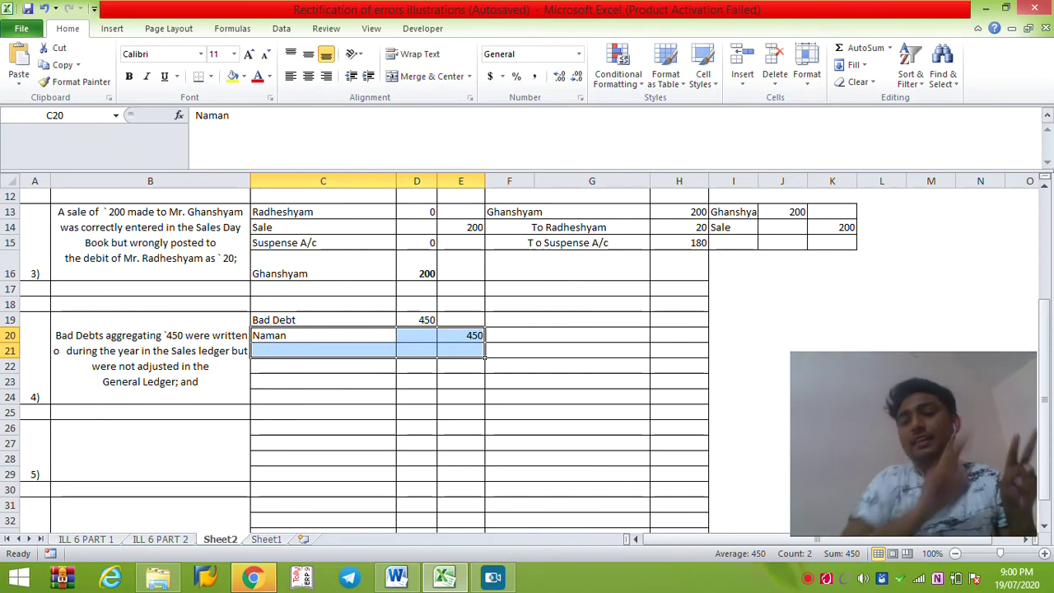
left_click_drag(466, 335, 323, 350)
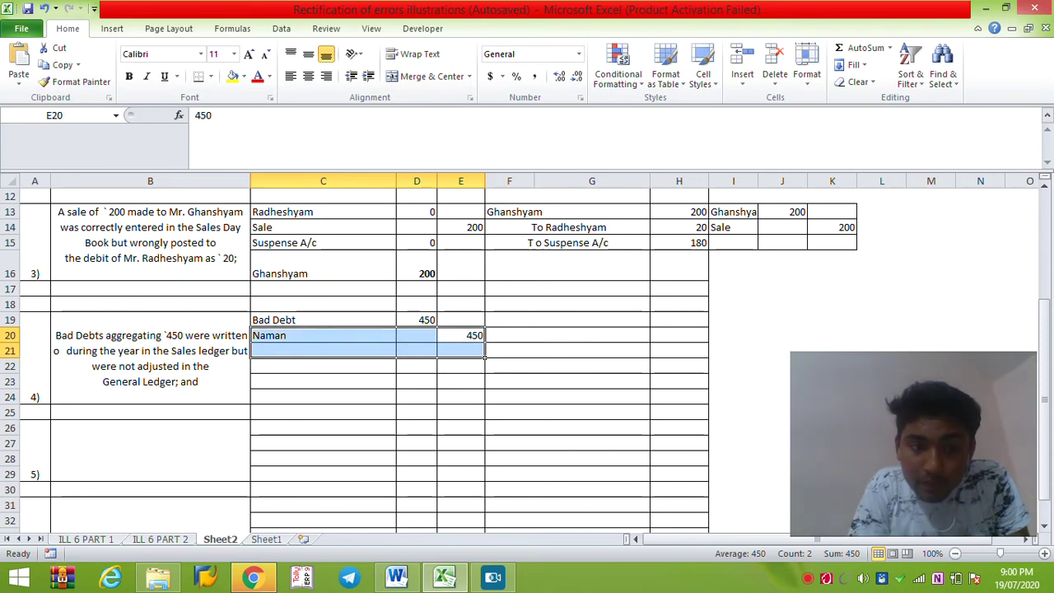
left_click(150, 357)
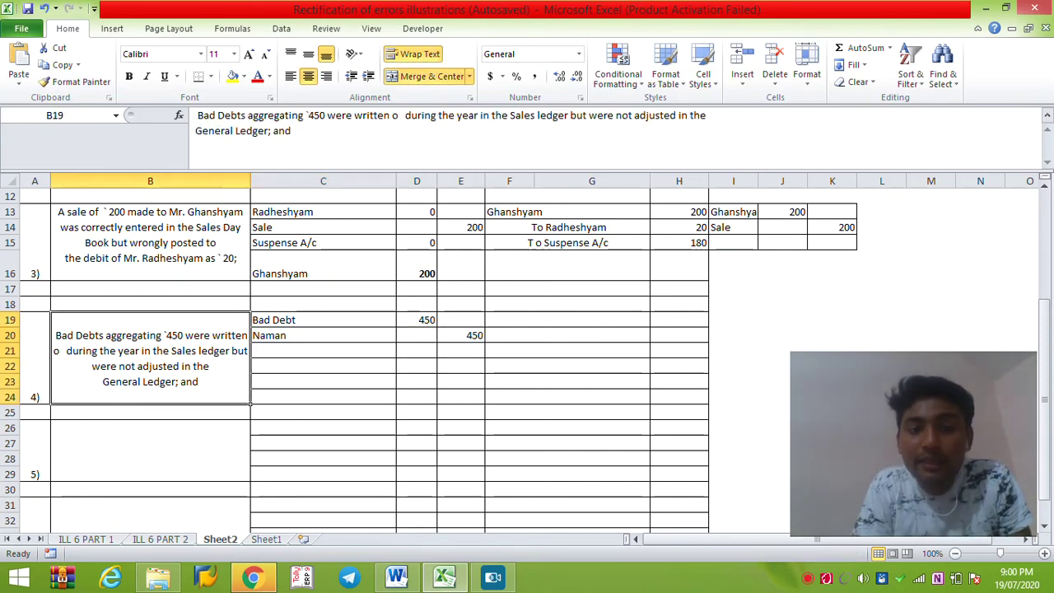
Set the Bad Debt debit in D19 to 0.
left_click(428, 321)
type("0")
key("Return")
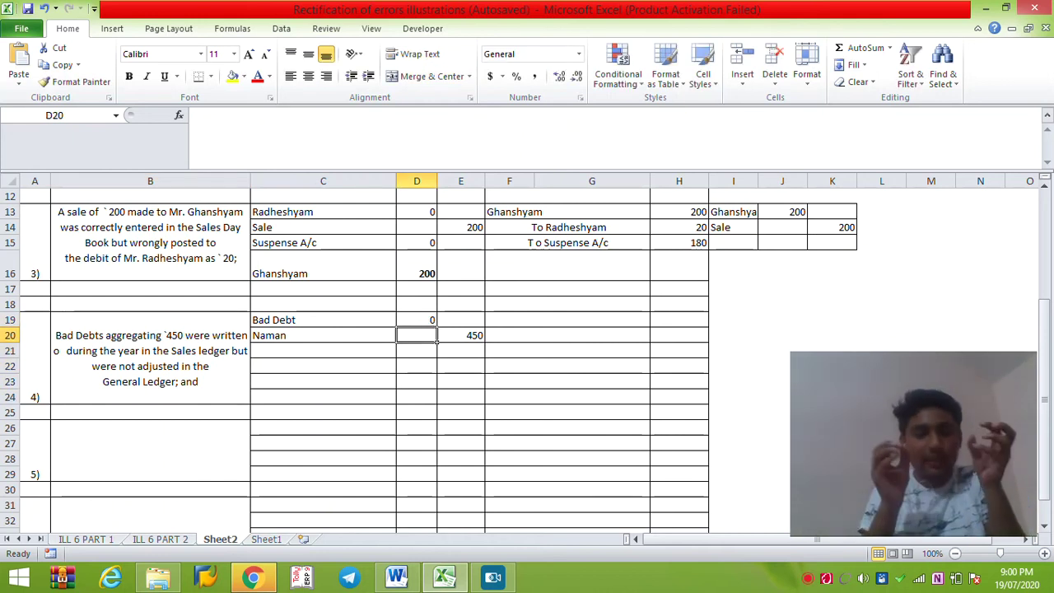
left_click(243, 397)
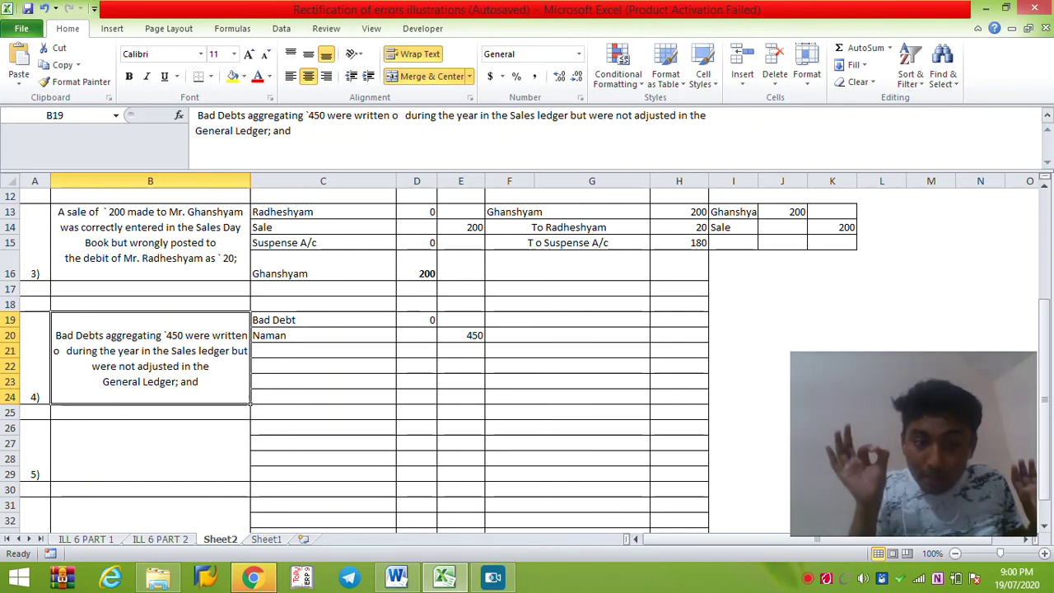
left_click_drag(460, 320, 323, 319)
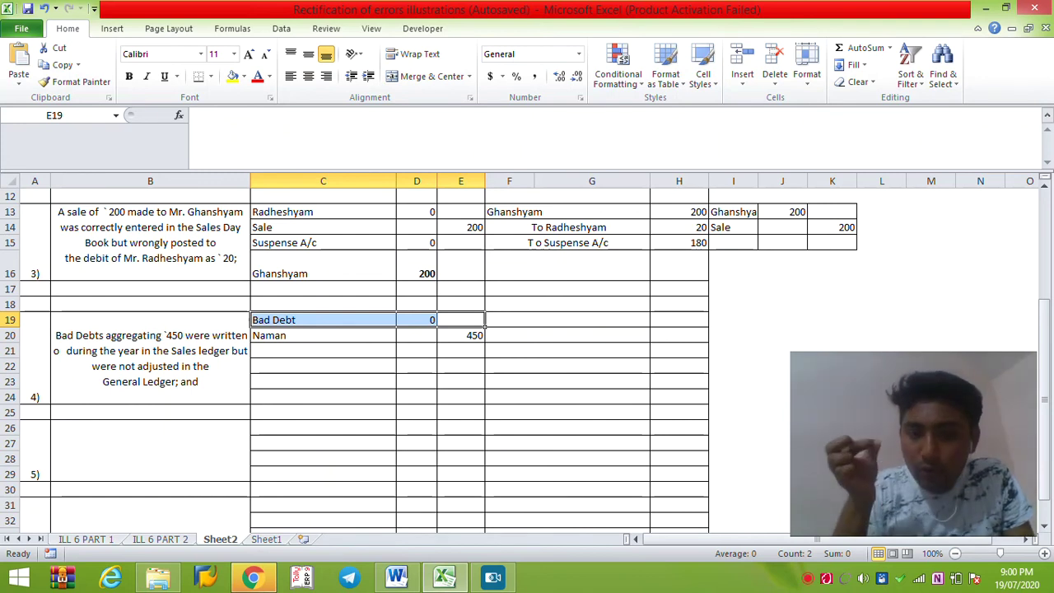
left_click(323, 335)
left_click(323, 351)
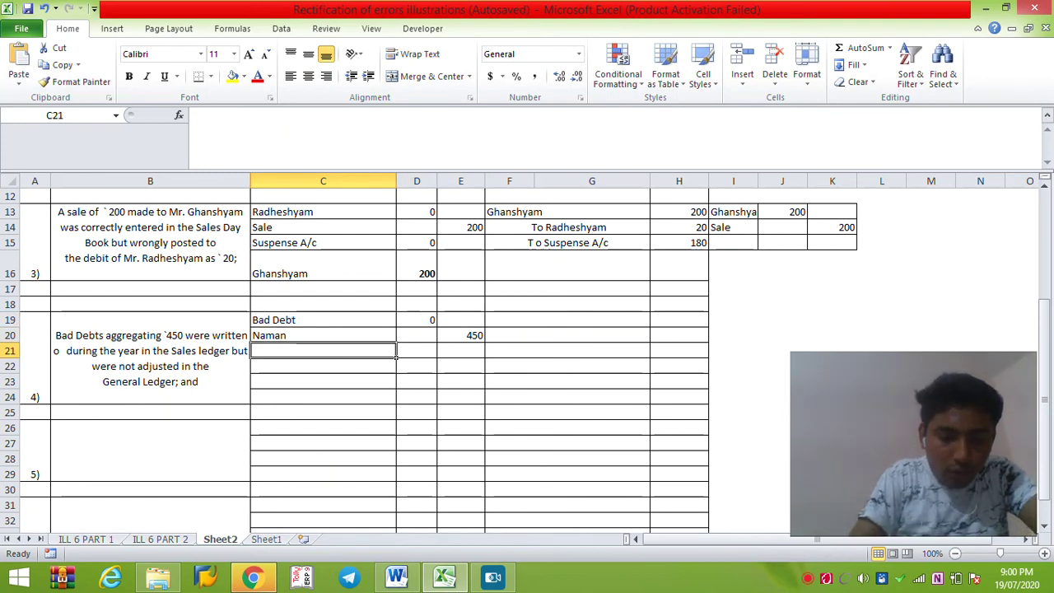
Record Suspense A/c in C21 with a 450 debit in D21 for error (4).
type("Suspens")
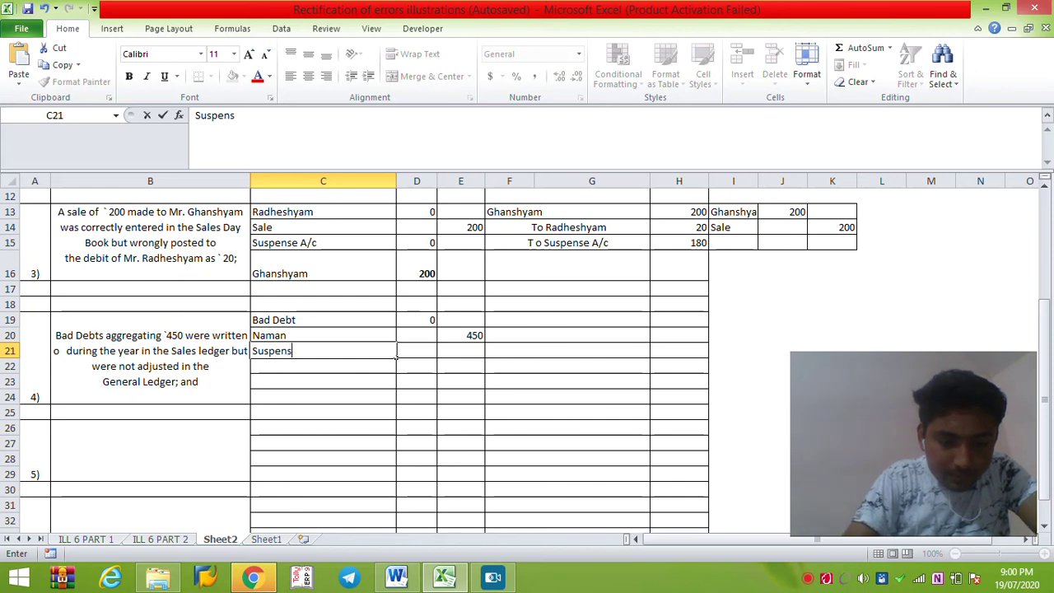
type("e A/c")
key("Right")
key("Right")
key("Left")
type("450")
left_click(387, 368)
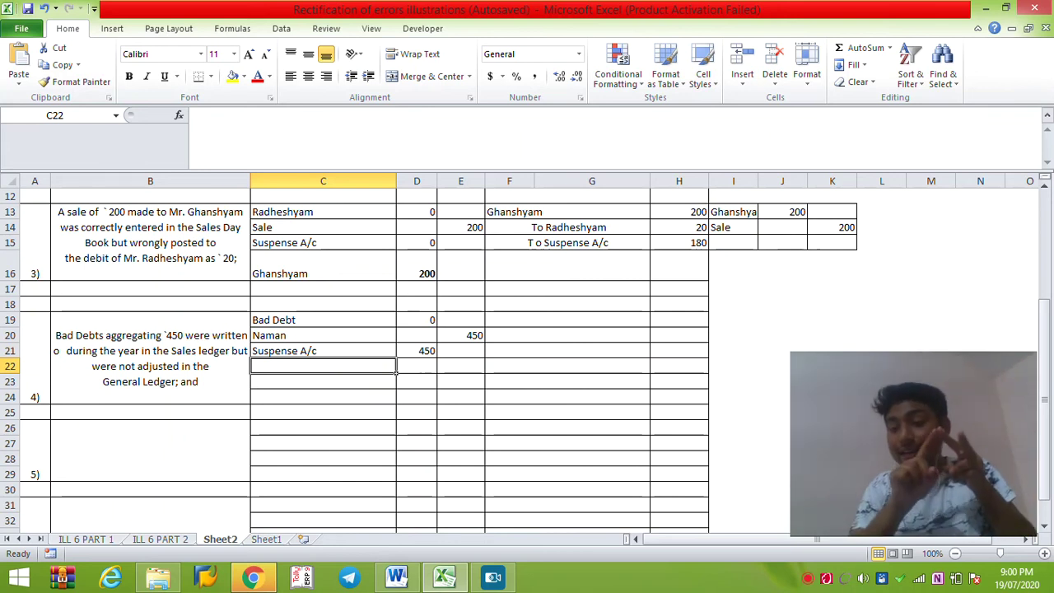
Enter the debit line of error (4)'s rectifying entry in row 19 as "Bad Debt \" with amount 450 in H19.
left_click(460, 320)
left_click(416, 319)
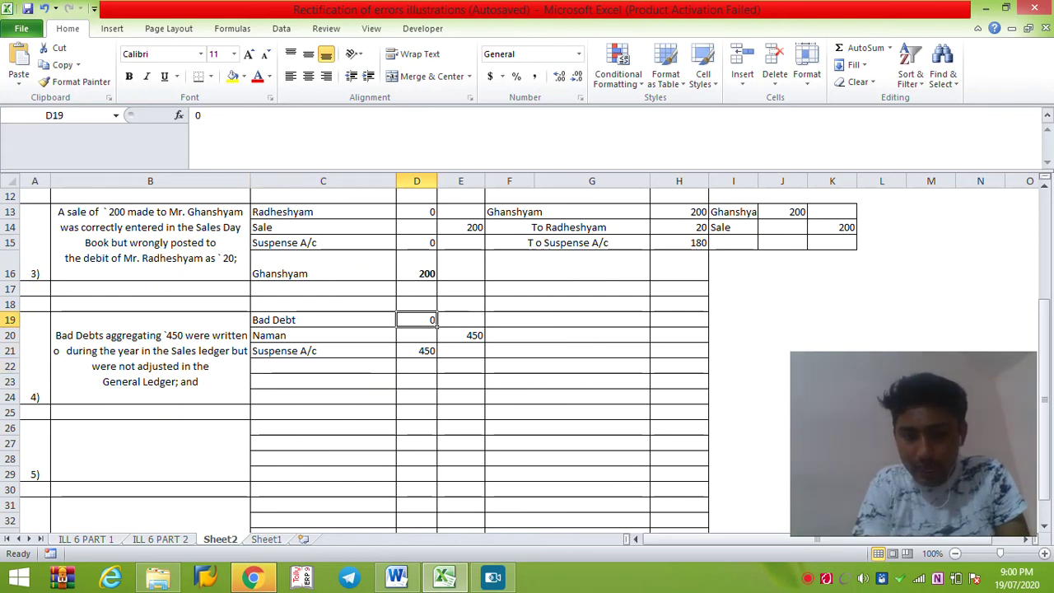
left_click(648, 322)
type("B")
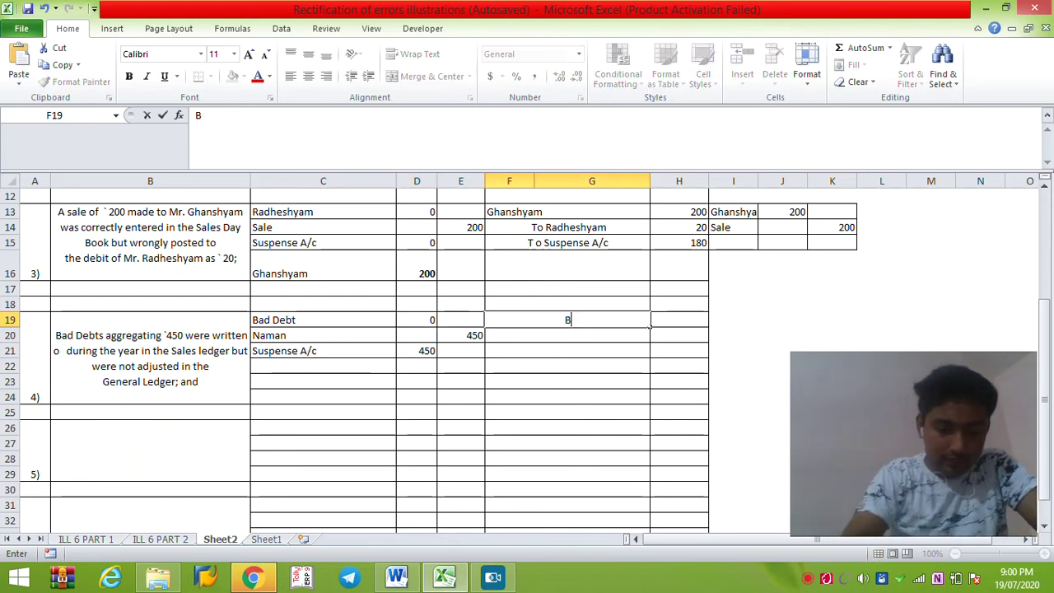
type("ad Debts")
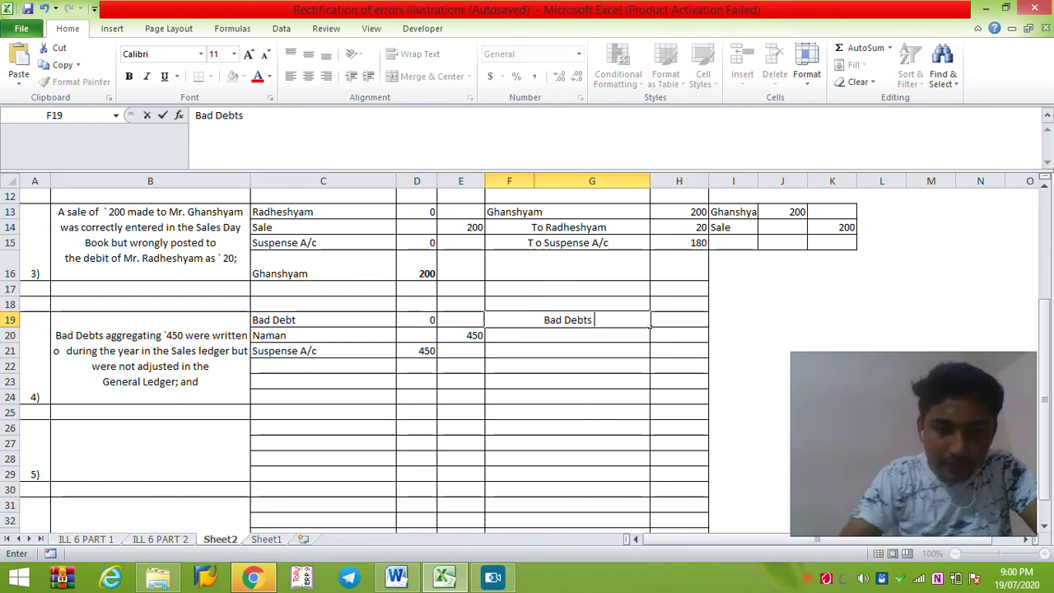
key("BackSpace")
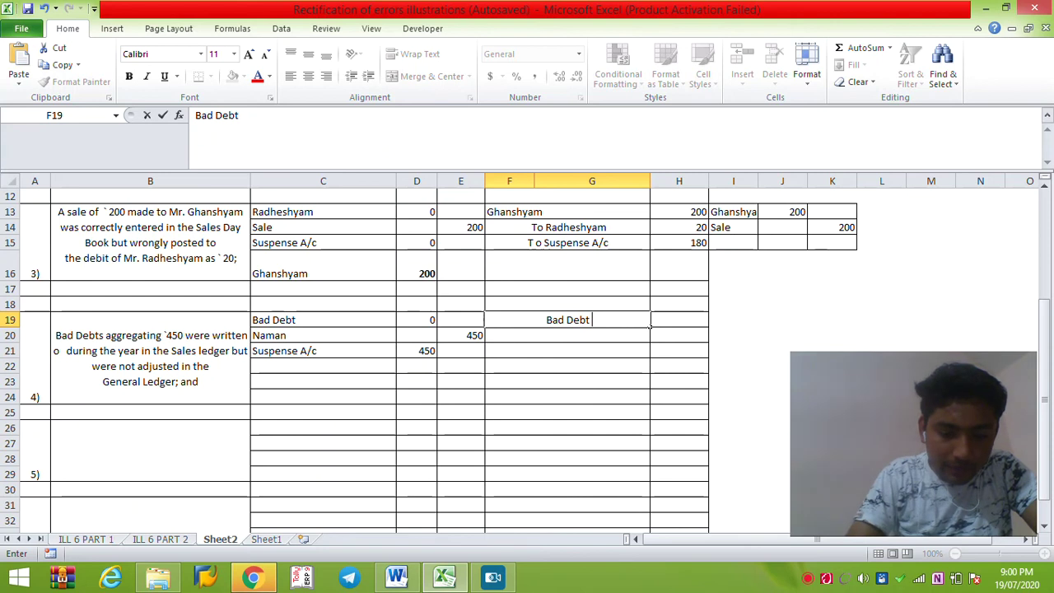
type("/")
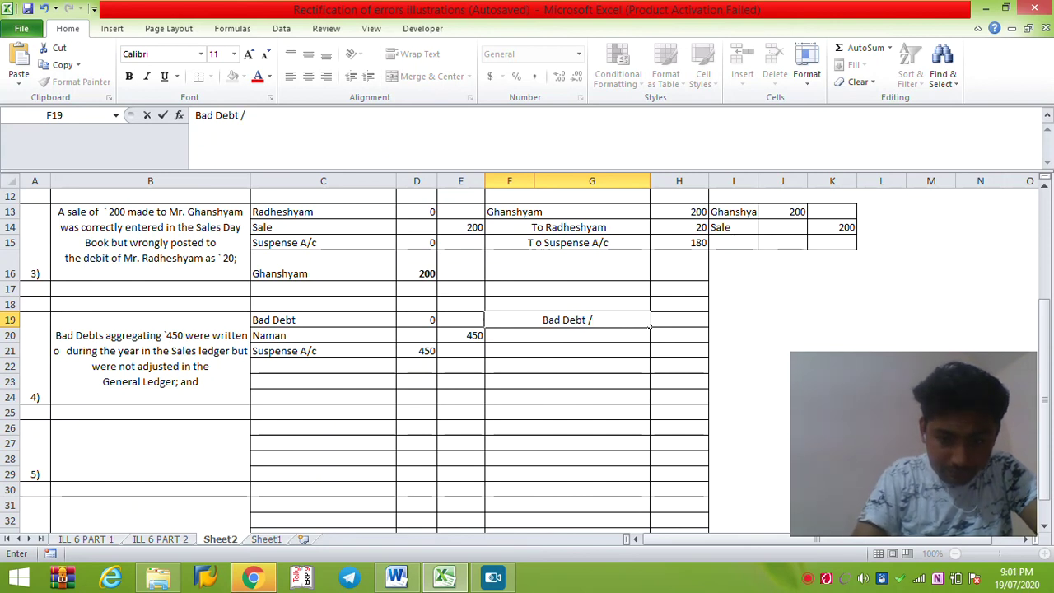
key("BackSpace")
type("\\")
key("Tab")
type("450")
key("Return")
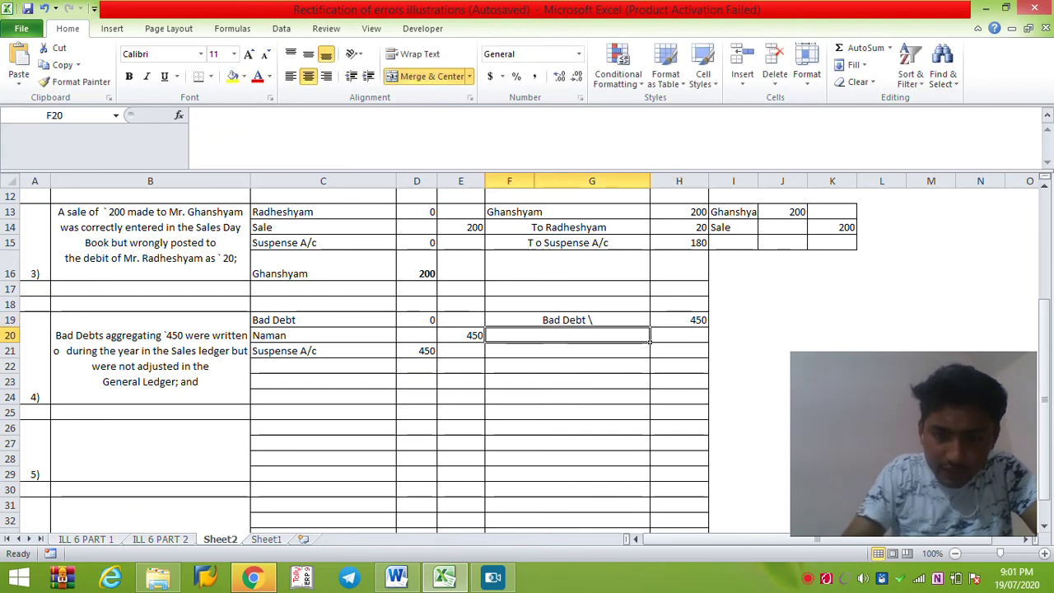
Add the credit line "To Suspense" in F20 with amount 450 in H20.
type("To")
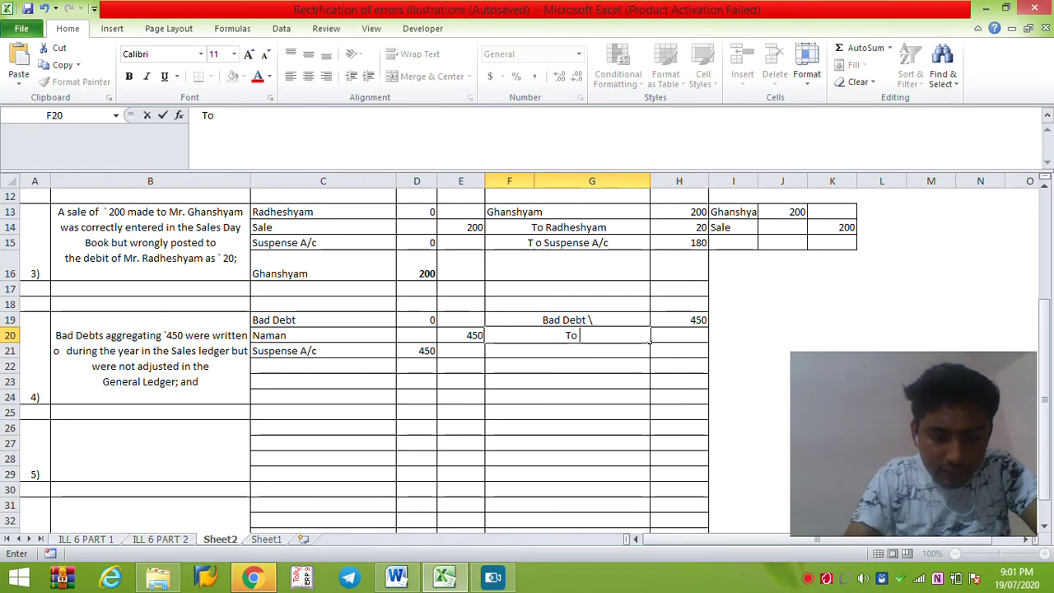
type(" Suspense")
key("Tab")
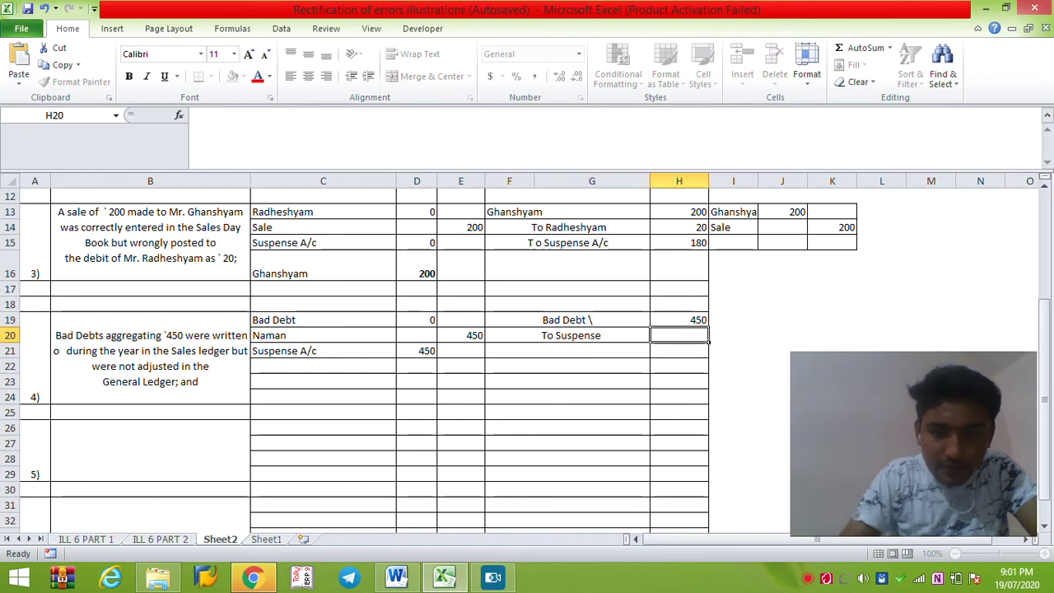
type("450")
key("Return")
Replace the Suspense A/c debit in D21 with the formula +450-H20.
key("Up")
key("Left")
left_click(435, 351)
type("+450-")
left_click(678, 335)
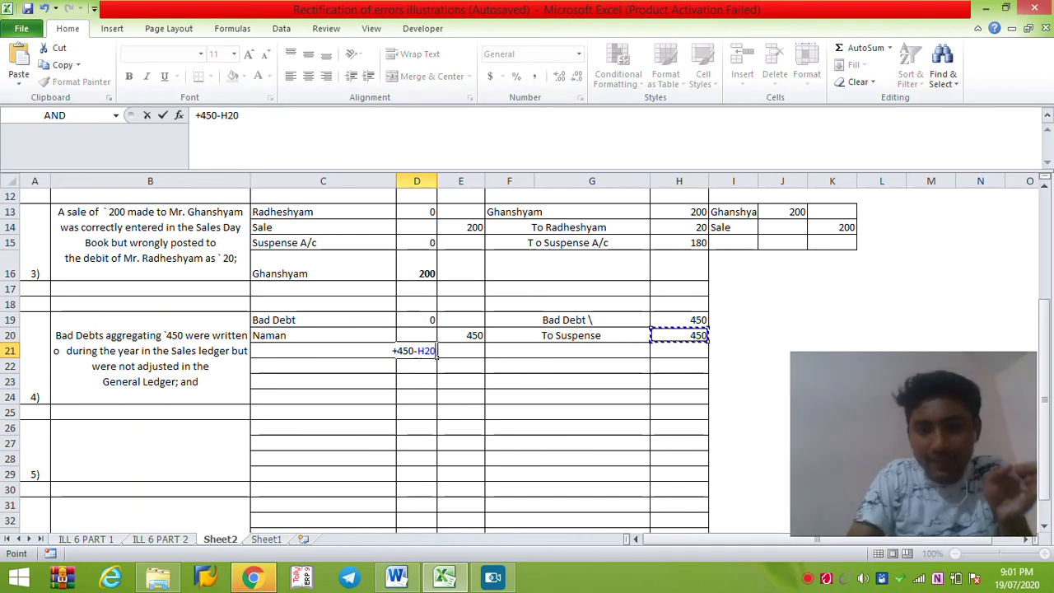
key("Return")
Replace the Bad Debt debit in D19 with the formula +0+H19.
left_click(435, 338)
left_click(428, 321)
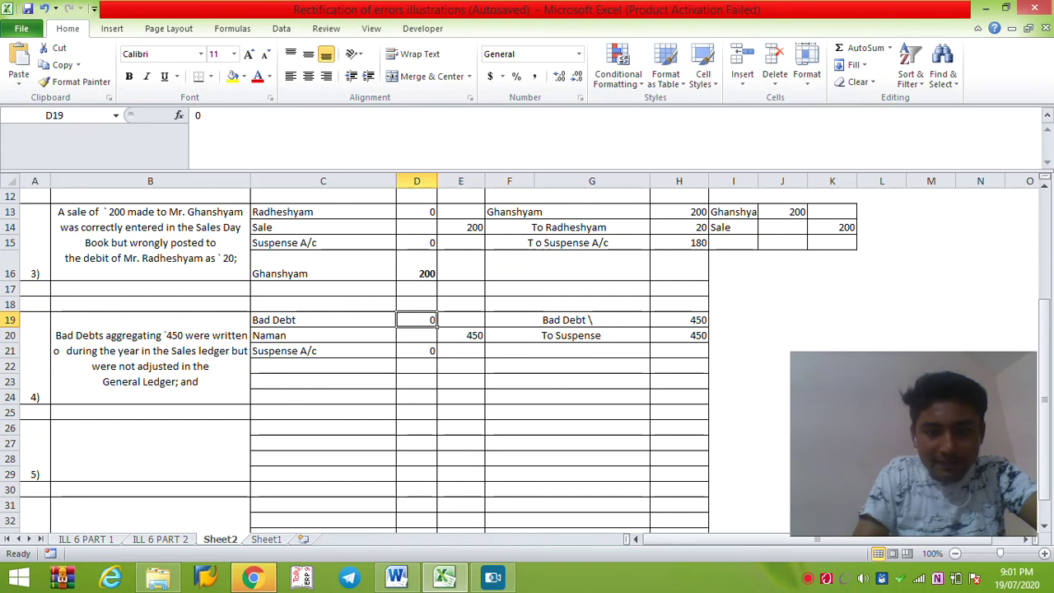
type("+0+")
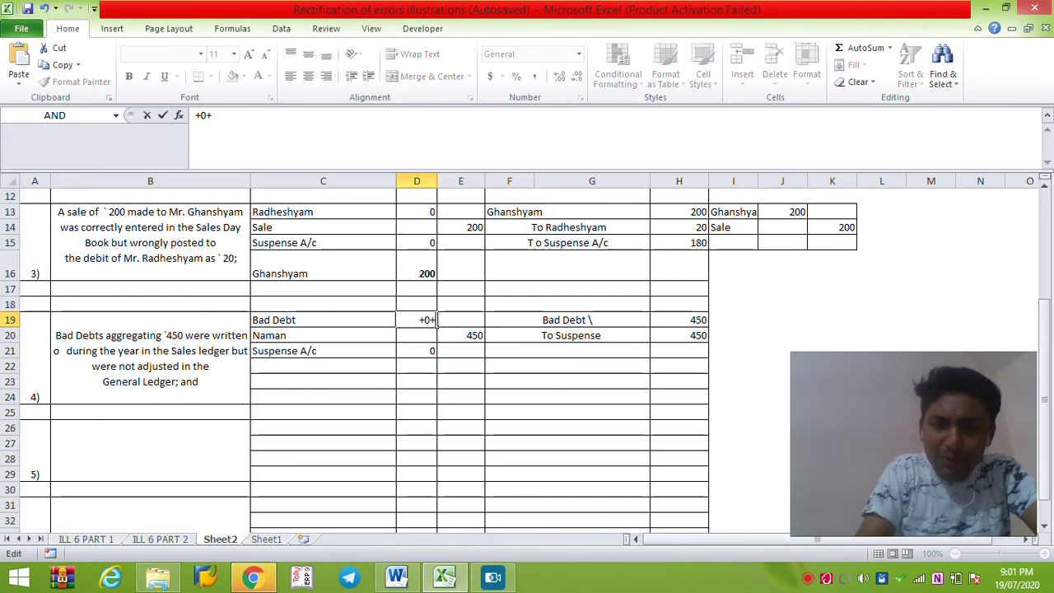
left_click(679, 320)
key("Return")
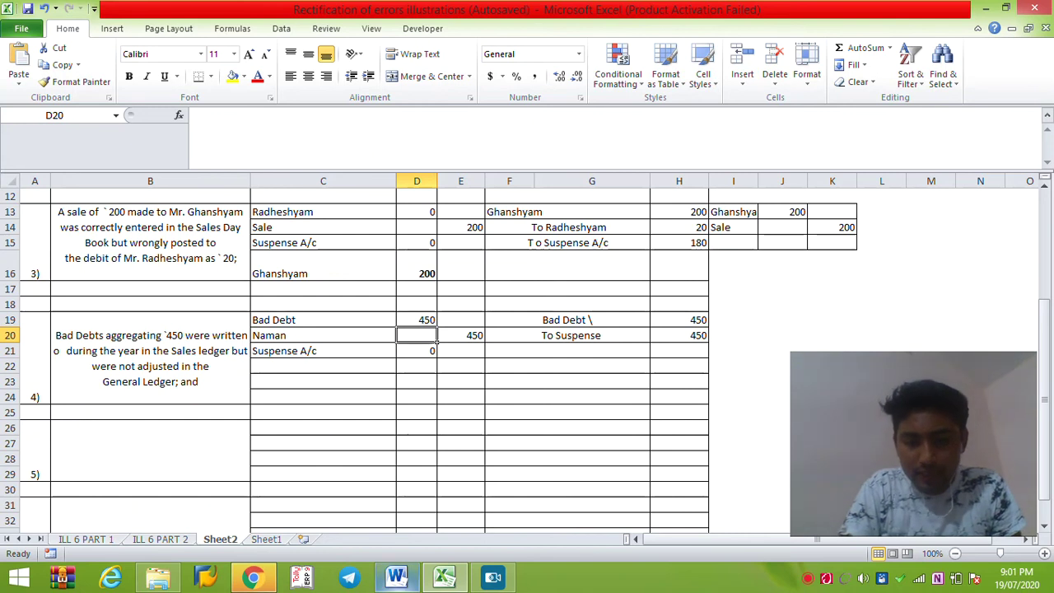
Copy error (5) about the unposted Discount Allowed total from Illustration 7 in Word and paste it into merged cell B26 of the Excel workbook.
left_click(396, 577)
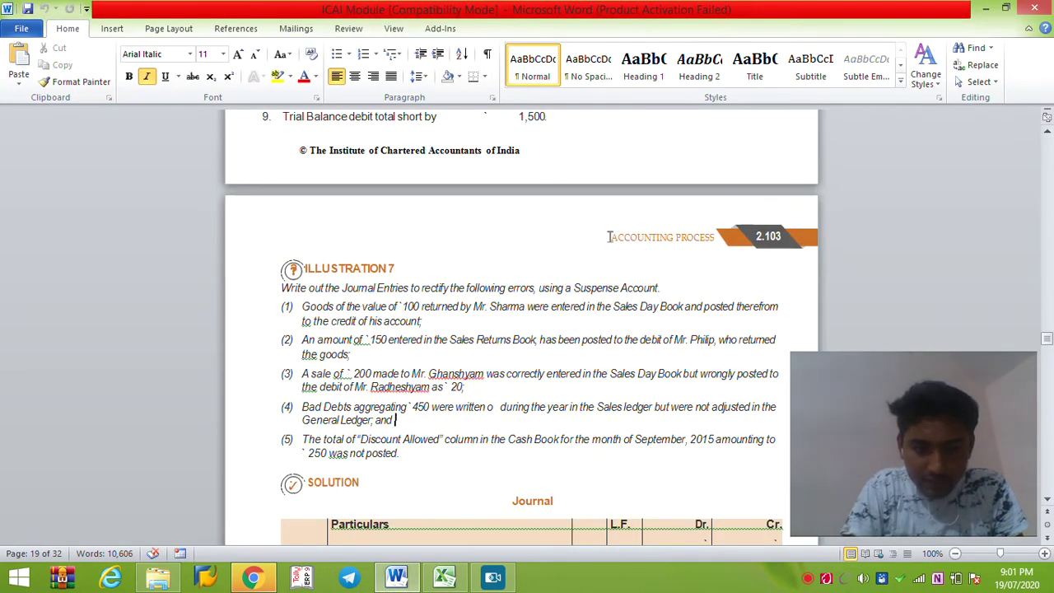
left_click_drag(302, 439, 398, 453)
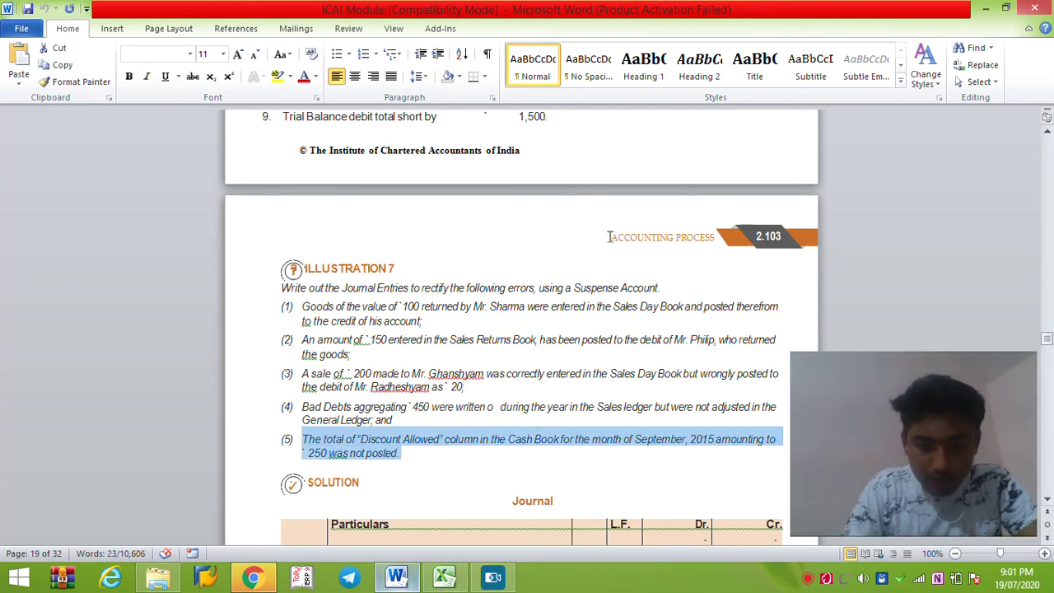
left_click(444, 577)
left_click(150, 449)
key("F2")
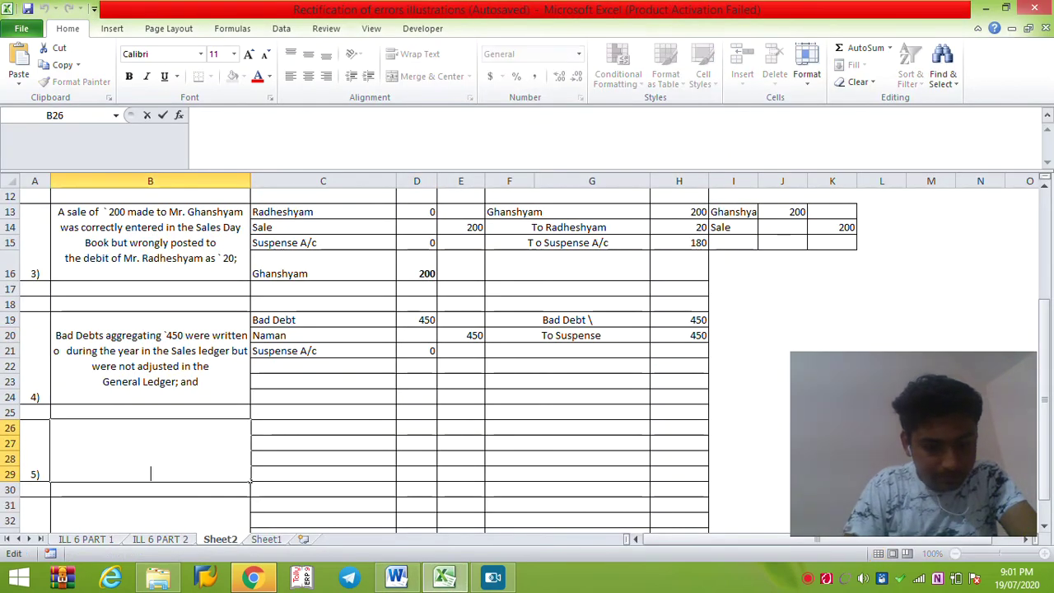
type("The total of \"Discount Allowed\" column in the Cash Book for the month of September, 2015 amounting to `250 was not posted.")
key("Return")
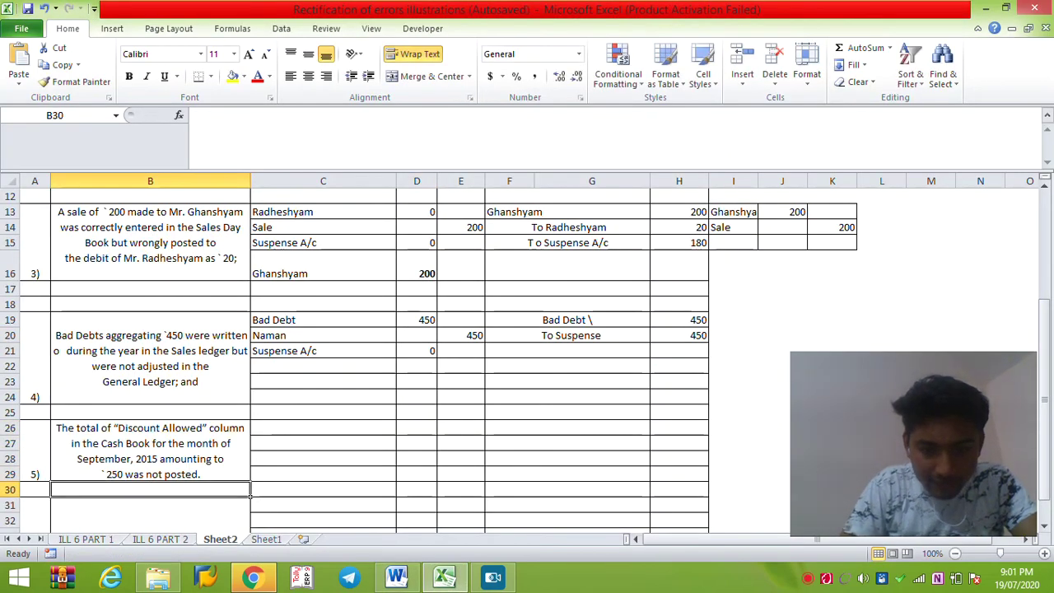
Record Discount in C26 with a 250 debit in D26 for error (5).
key("alt+Tab")
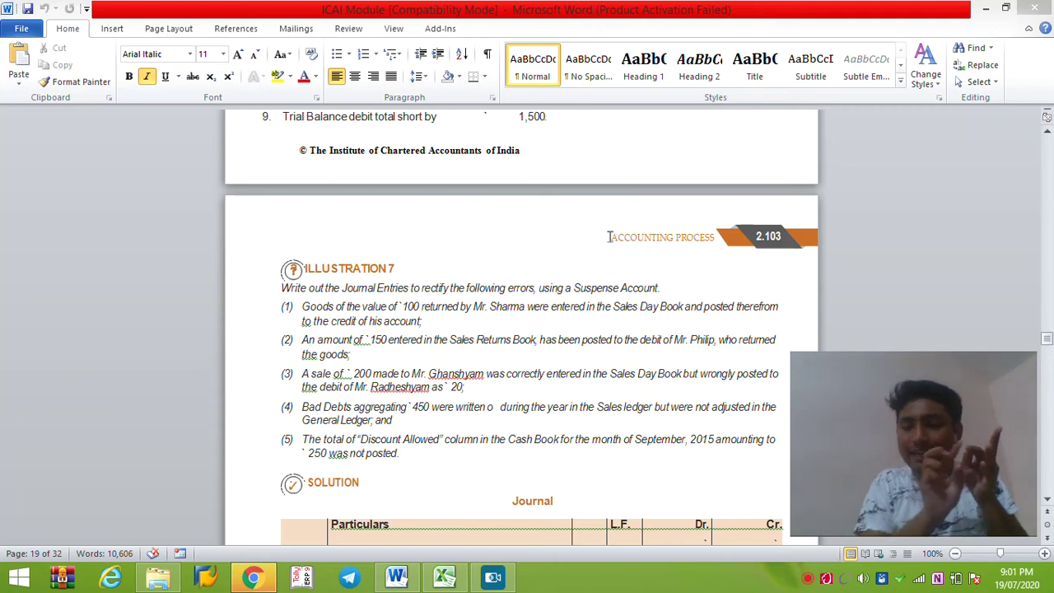
key("alt+Tab")
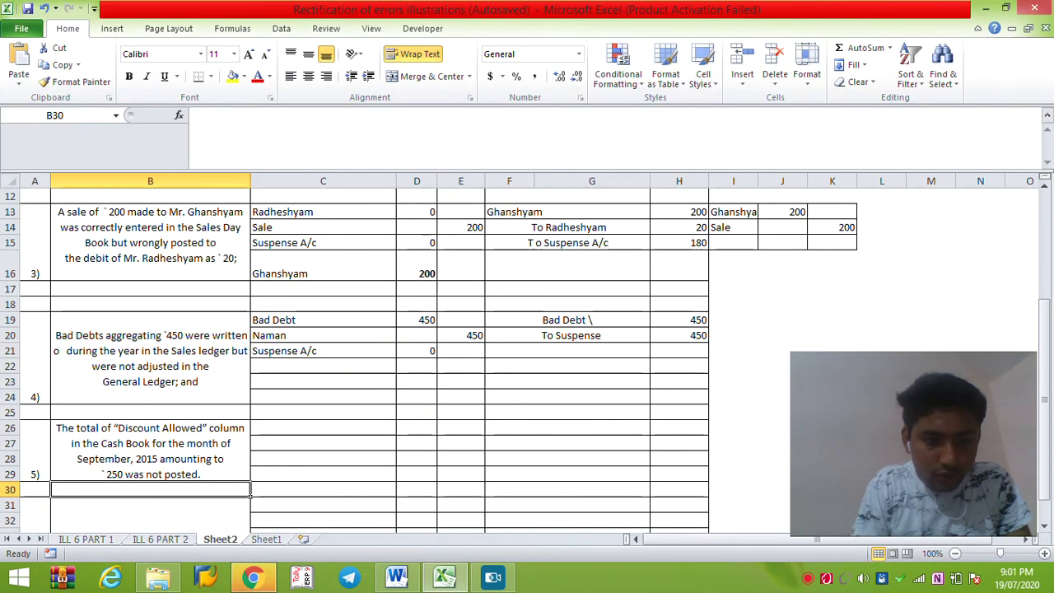
left_click(323, 428)
type("Di")
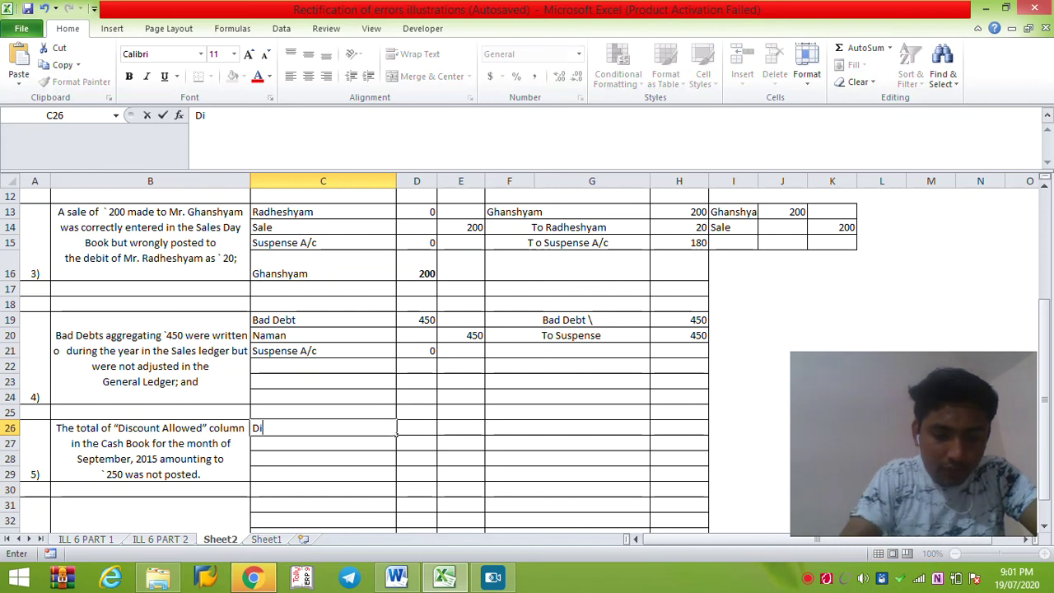
type("iscount")
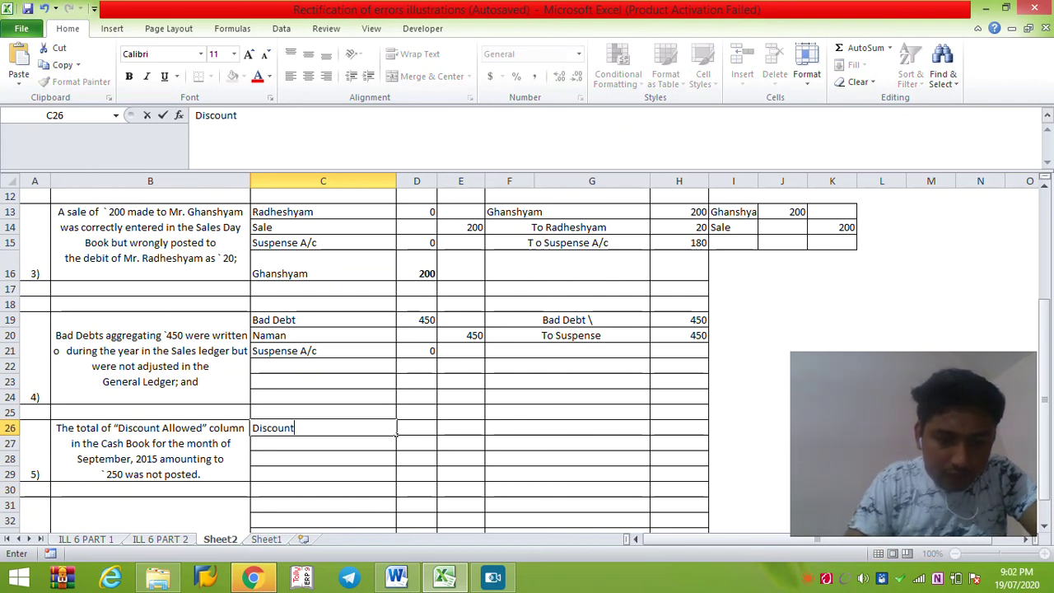
key("Tab")
type("250")
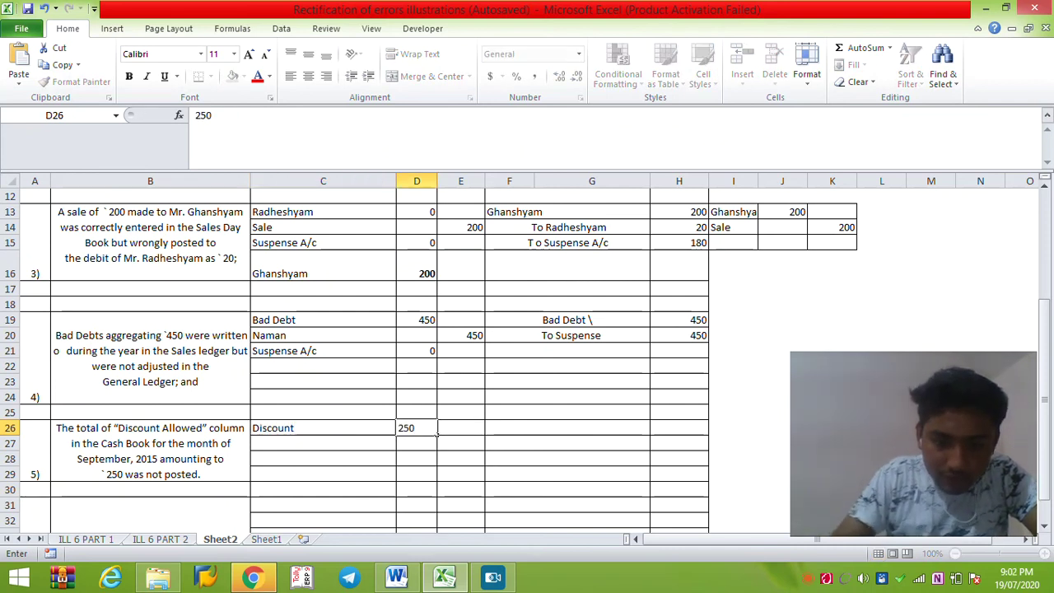
key("Return")
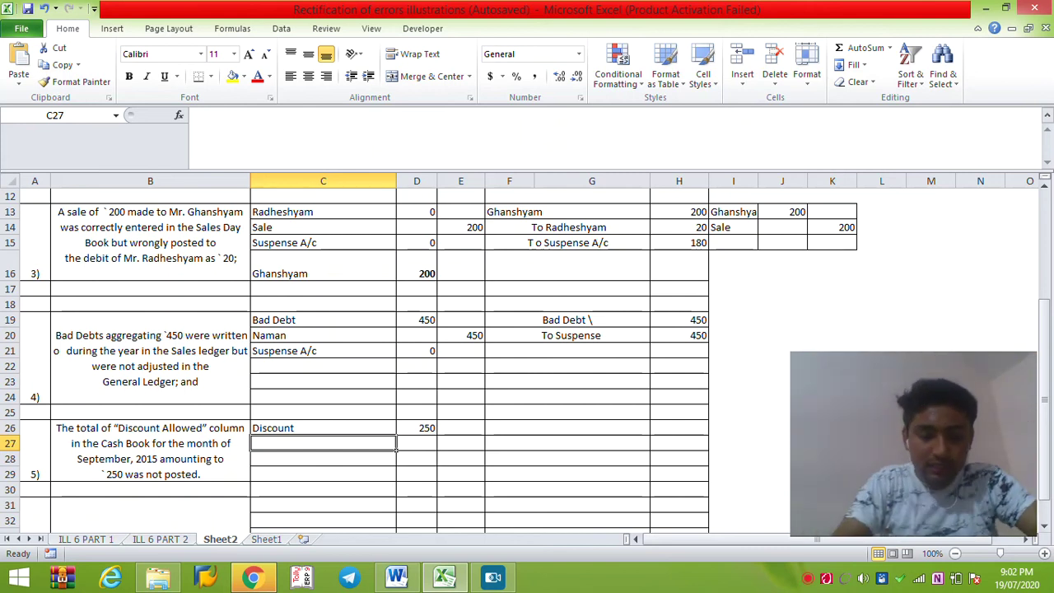
Enter the debtor's name in C27 with a 250 credit in E27.
type("Naman")
key("Tab")
key("Tab")
type("250")
key("Return")
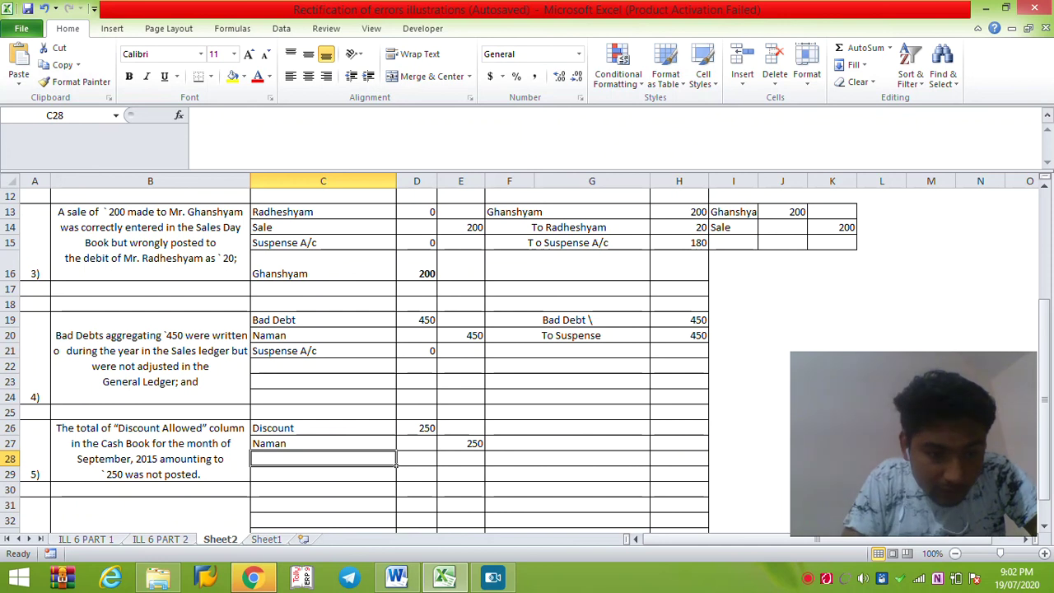
Set the Discount debit in D26 to 0.
left_click(150, 451)
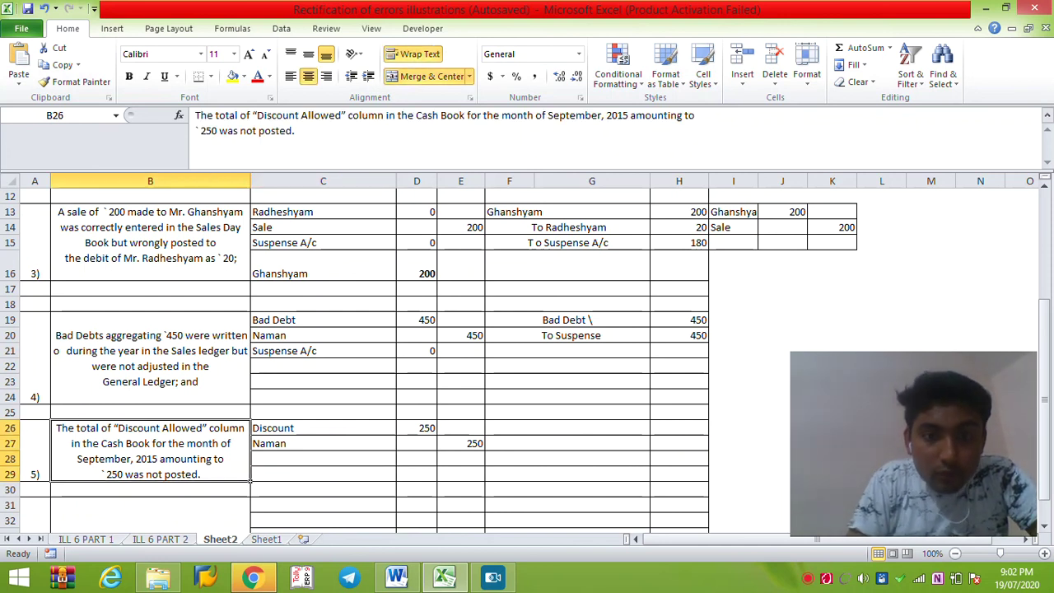
left_click(417, 428)
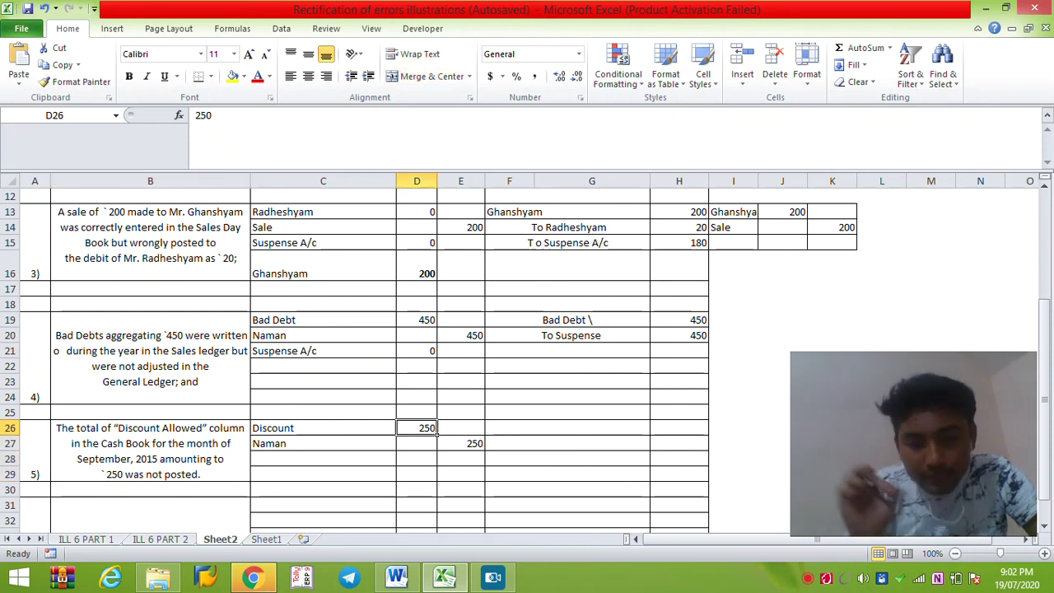
type("0")
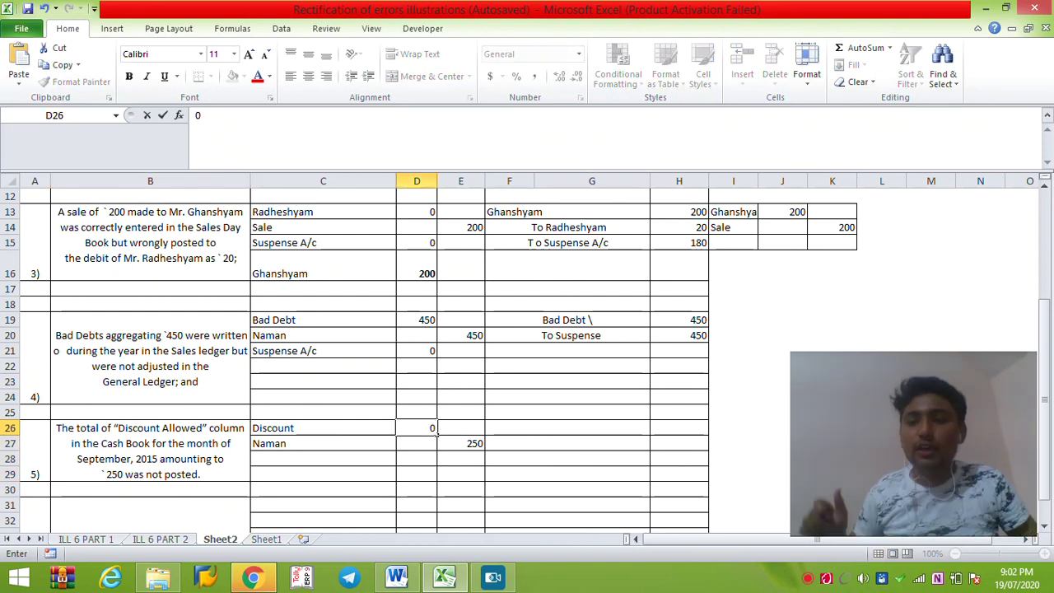
key("Return")
key("Return")
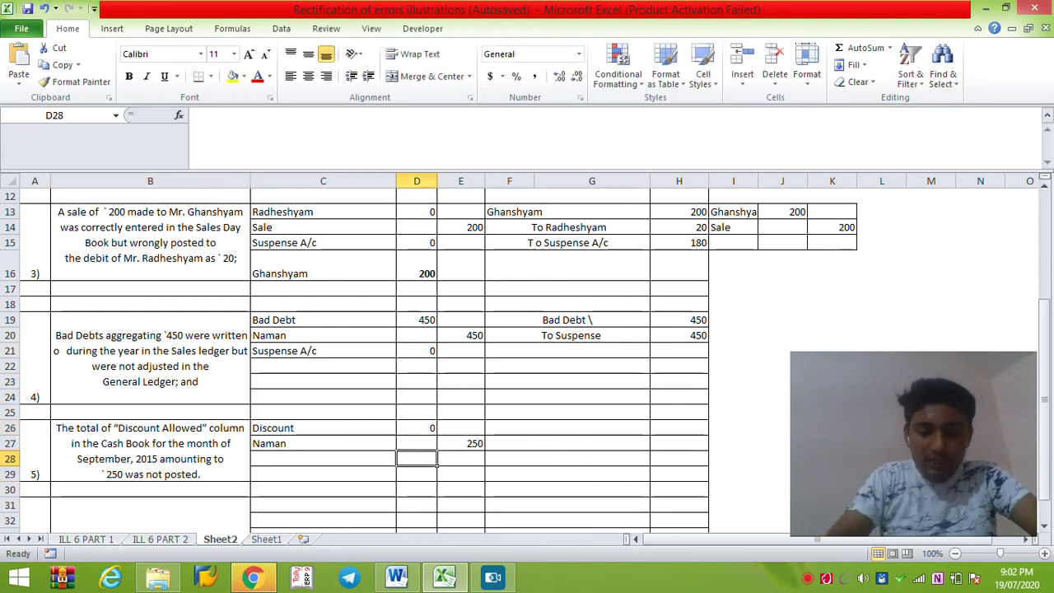
Record Suspense A/c in C28 with a 250 debit in D28.
left_click(395, 463)
type("Suspense A/c")
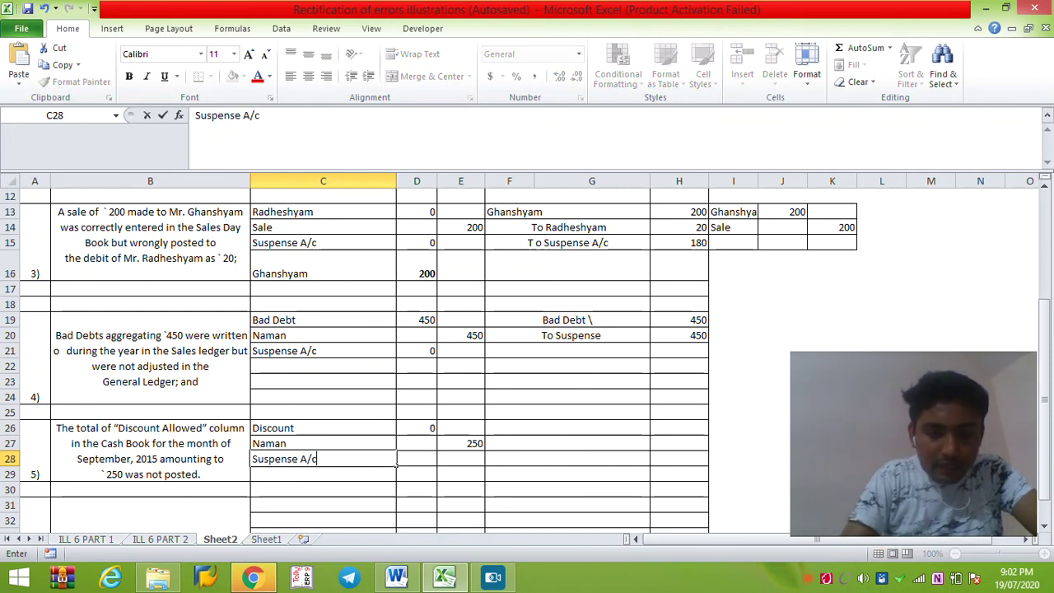
key("Tab")
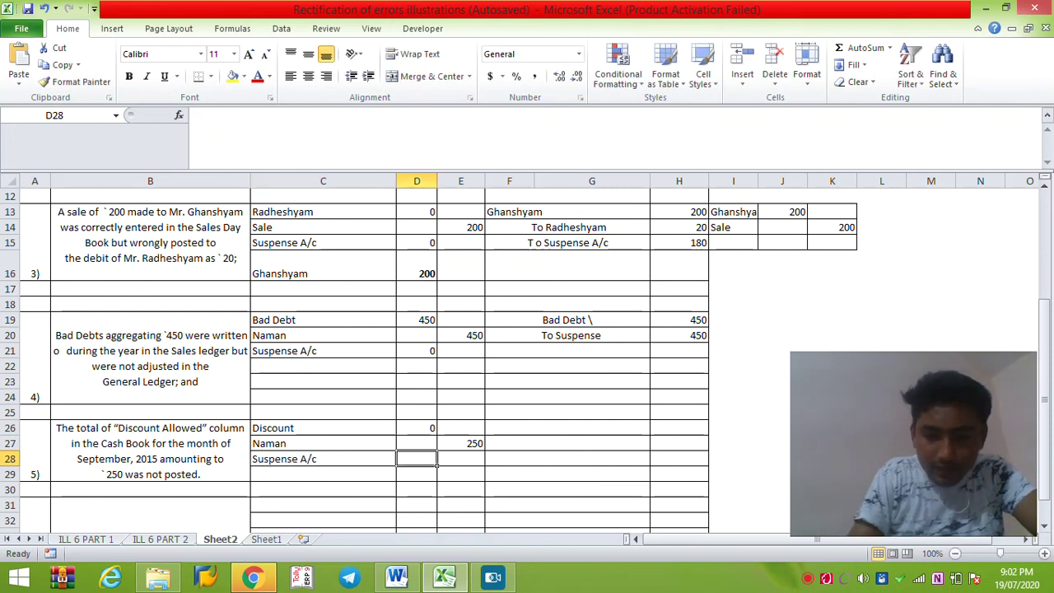
type("2520")
key("Return")
key("Right")
key("Up")
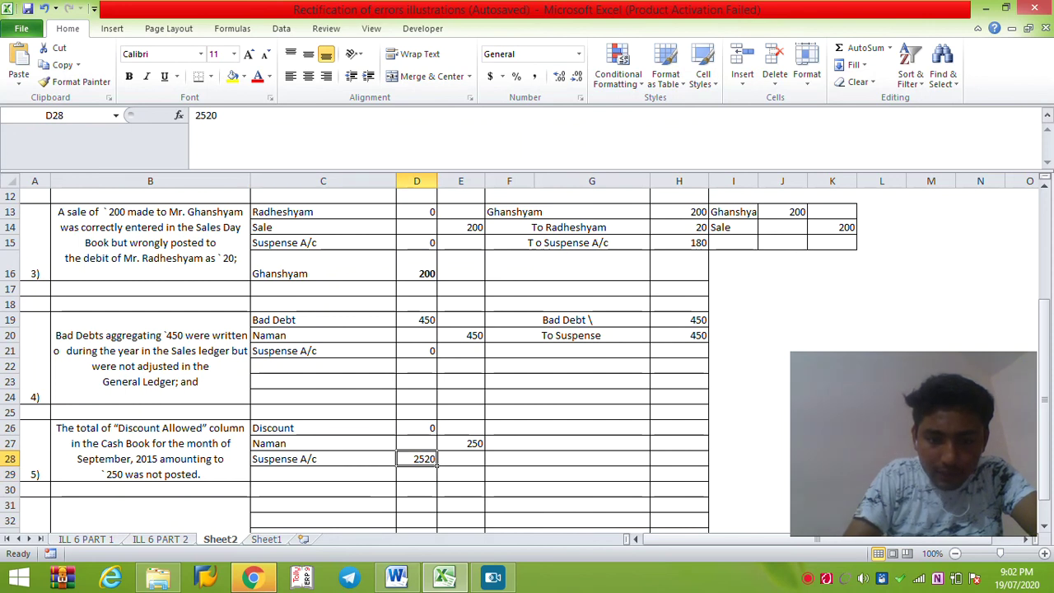
key("F2")
key("BackSpace")
key("BackSpace")
type("0")
key("Tab")
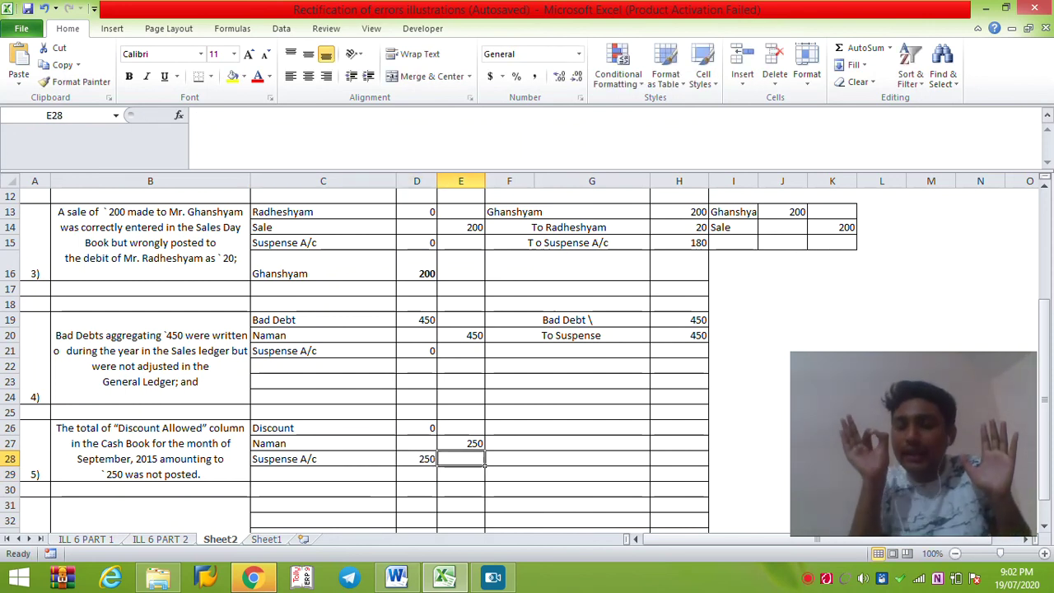
Write the rectifying entry for error (5), with "Discount A/c Dr." in F26 and "To Suspense A/c" in F27.
key("shift+Left")
key("shift+Left")
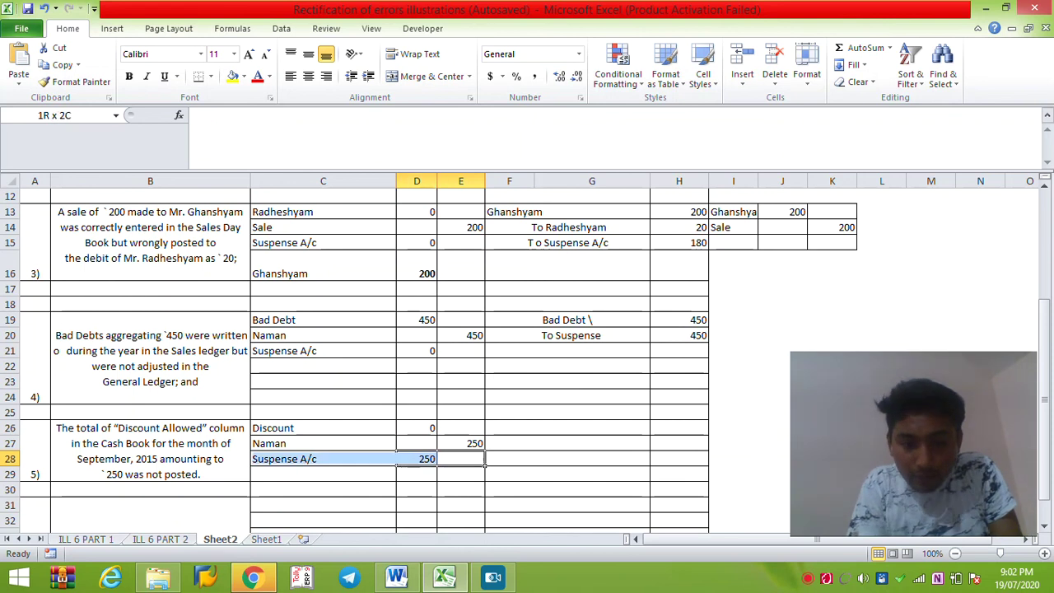
left_click_drag(323, 428, 460, 428)
left_click(567, 427)
type("Dis")
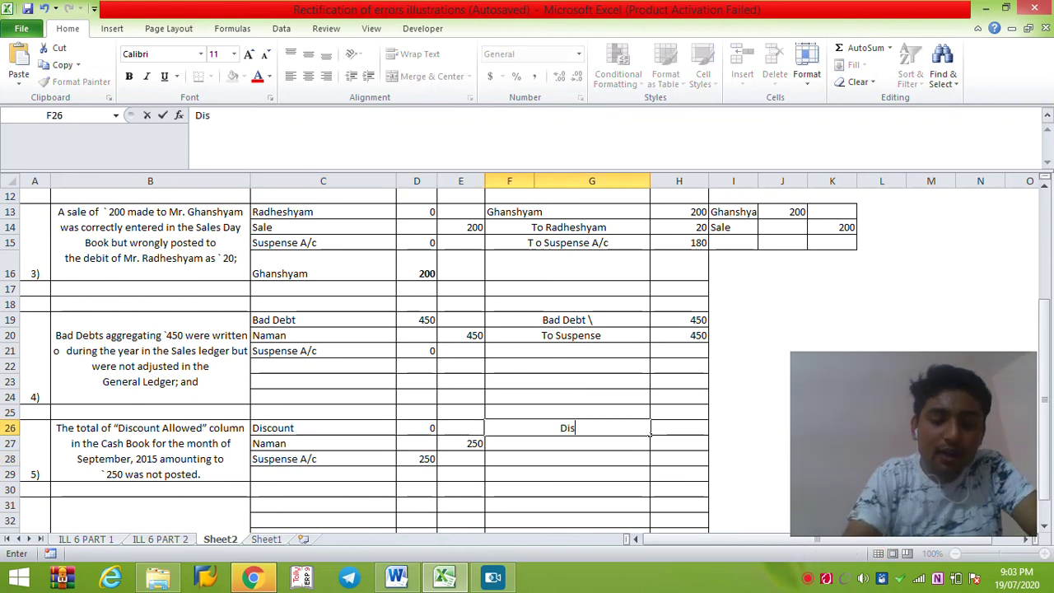
type("count A/")
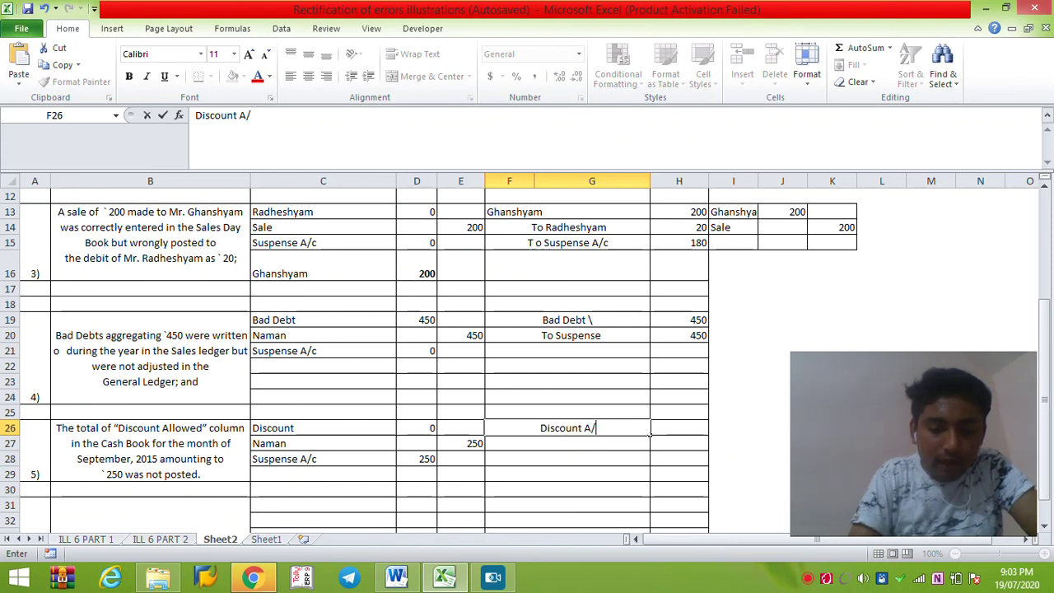
type("c Dr.")
key("Return")
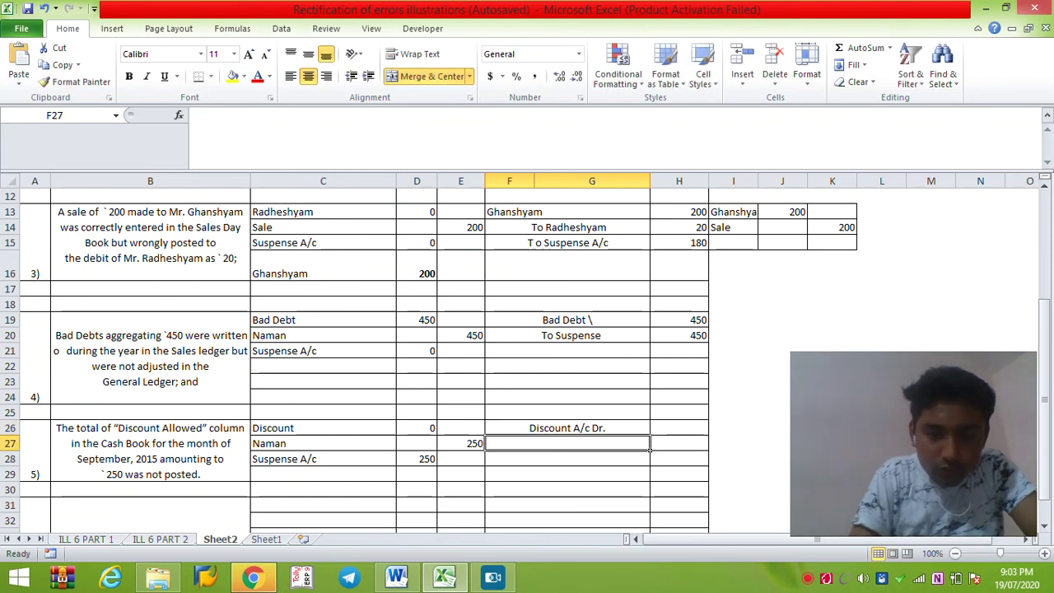
type("To Susp")
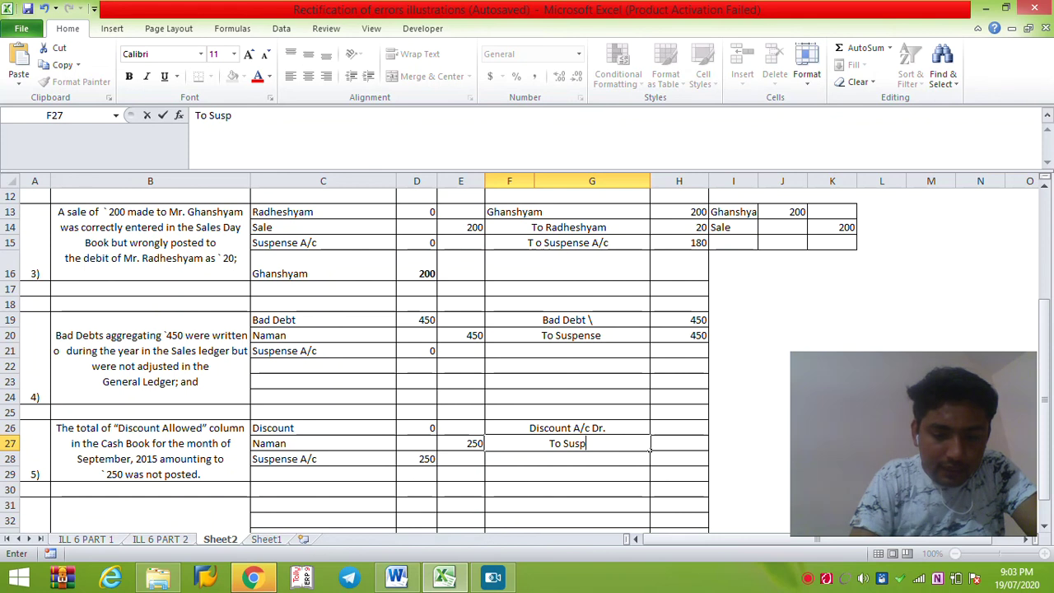
type("ense A/c")
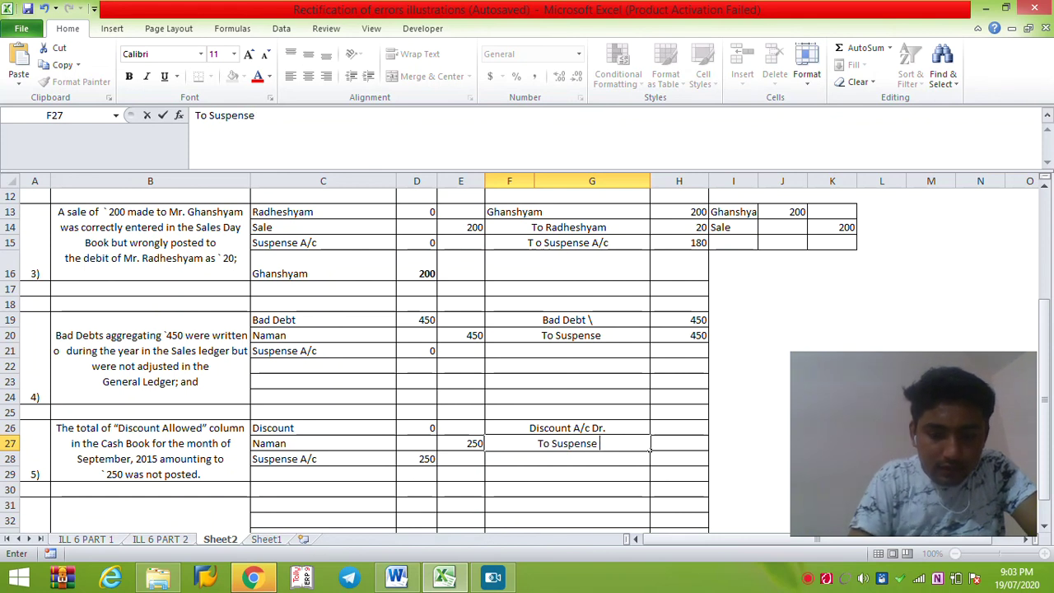
key("Tab")
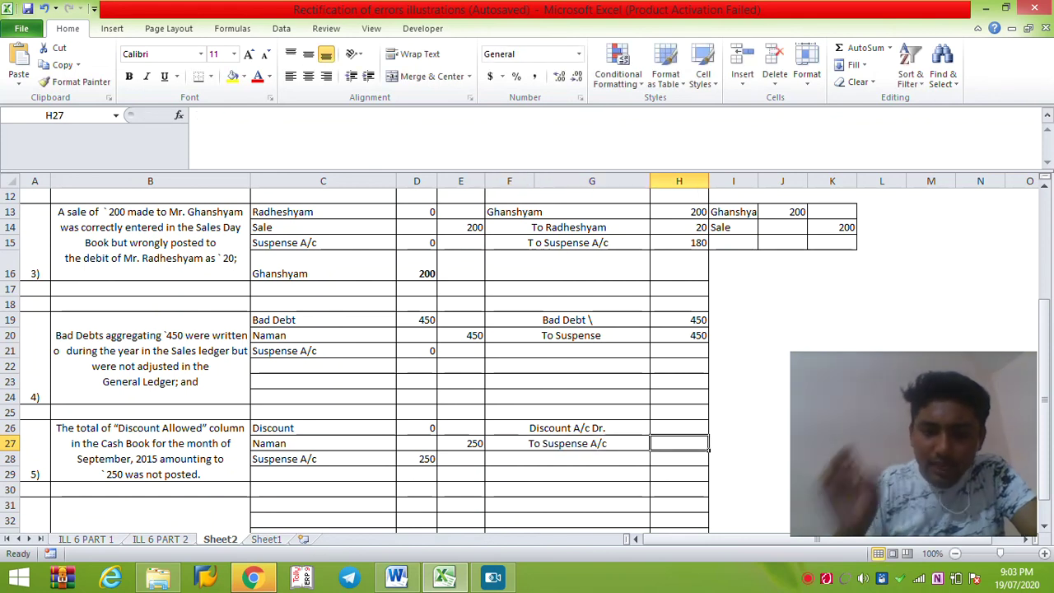
Enter 250 in H26 for the Discount debit and copy it down to H27 for the Suspense credit.
key("Up")
type("=")
key("Left")
key("Left")
key("Left")
key("Escape")
type("250")
key("Return")
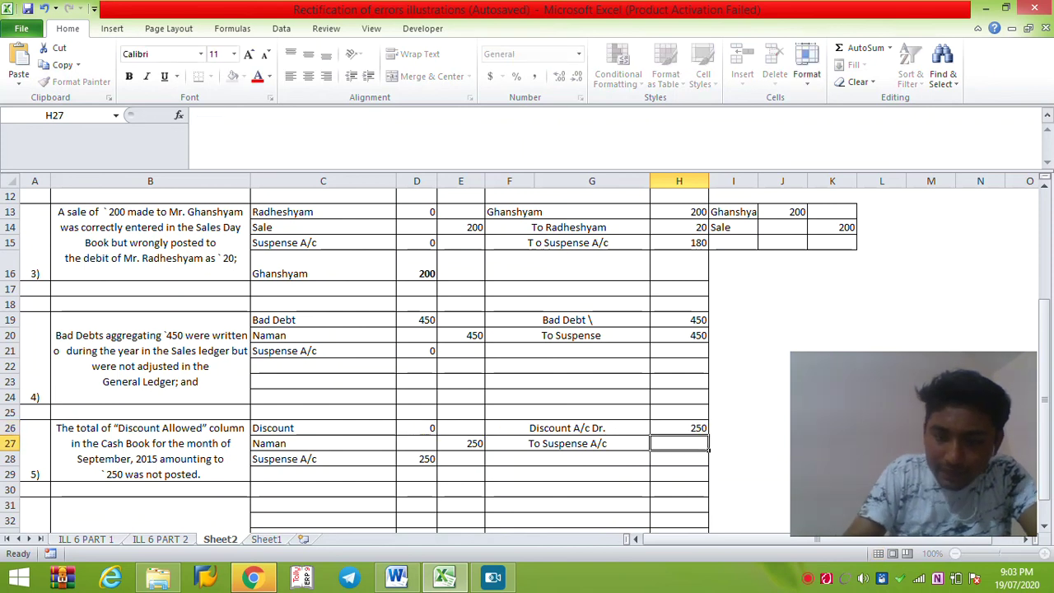
key("ctrl+d")
Change the Suspense A/c debit in D28 to the formula +250-H27 to post the rectifying credit.
left_click(416, 459)
key("F2")
key("Home")
type("+")
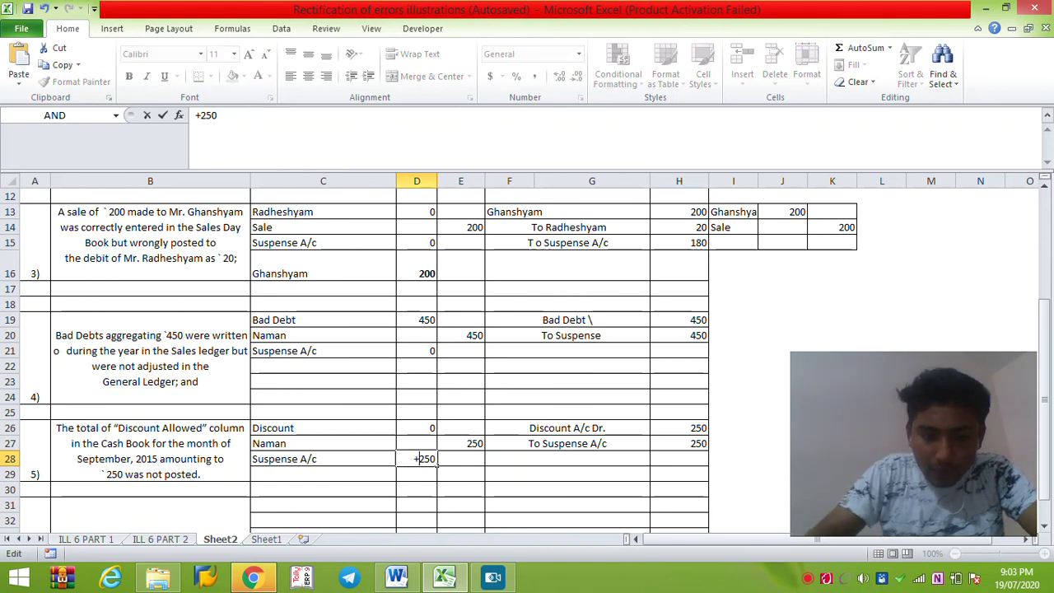
key("End")
type("-")
left_click(679, 443)
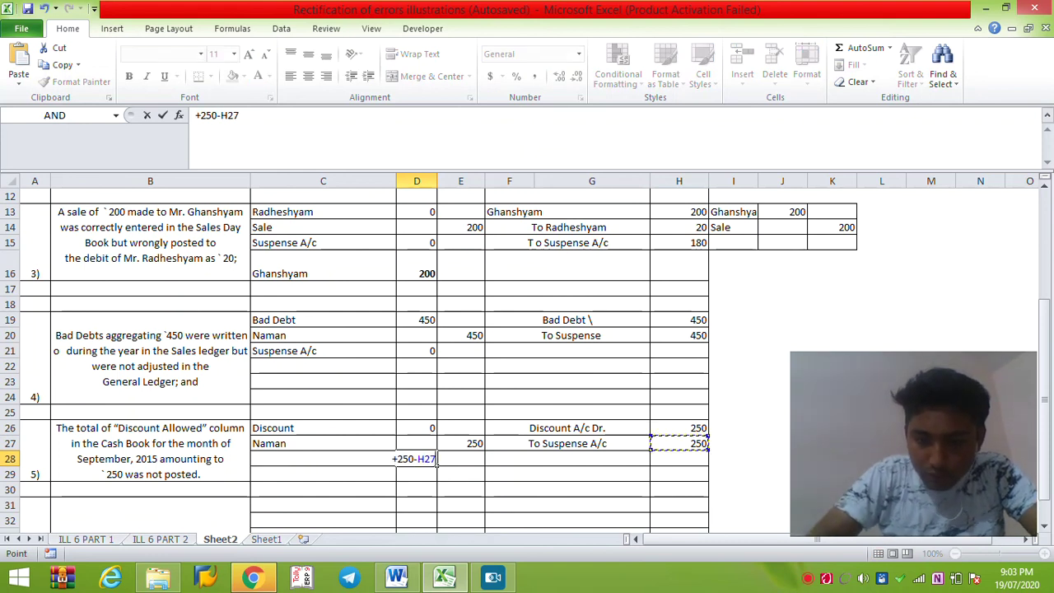
key("Return")
Turn the Discount debit in D26 into a formula that adds the 250 rectification amount to 0 by cell reference.
left_click(434, 428)
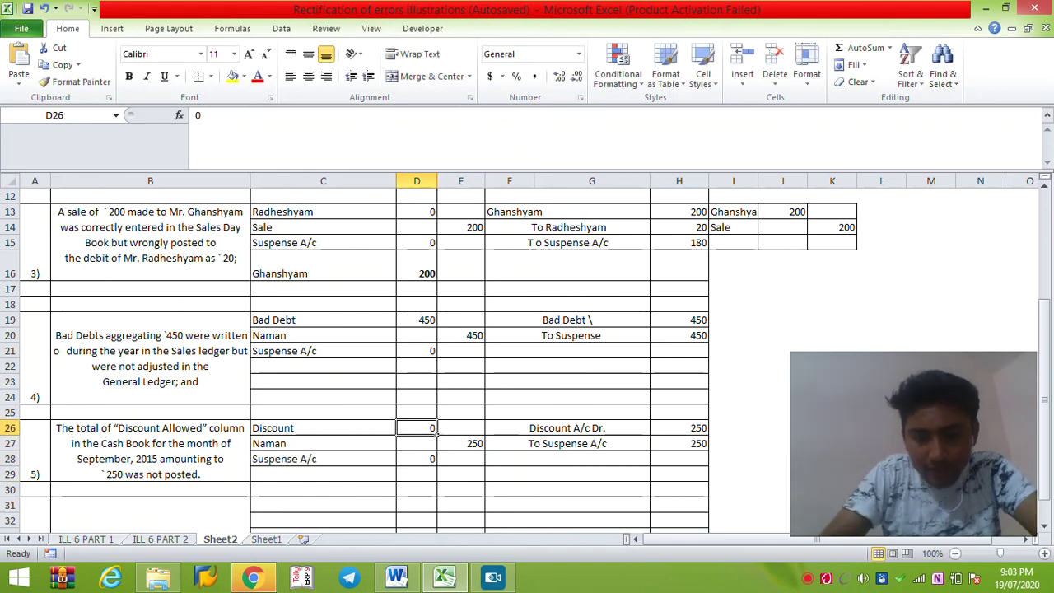
key("F2")
key("Home")
type("+0")
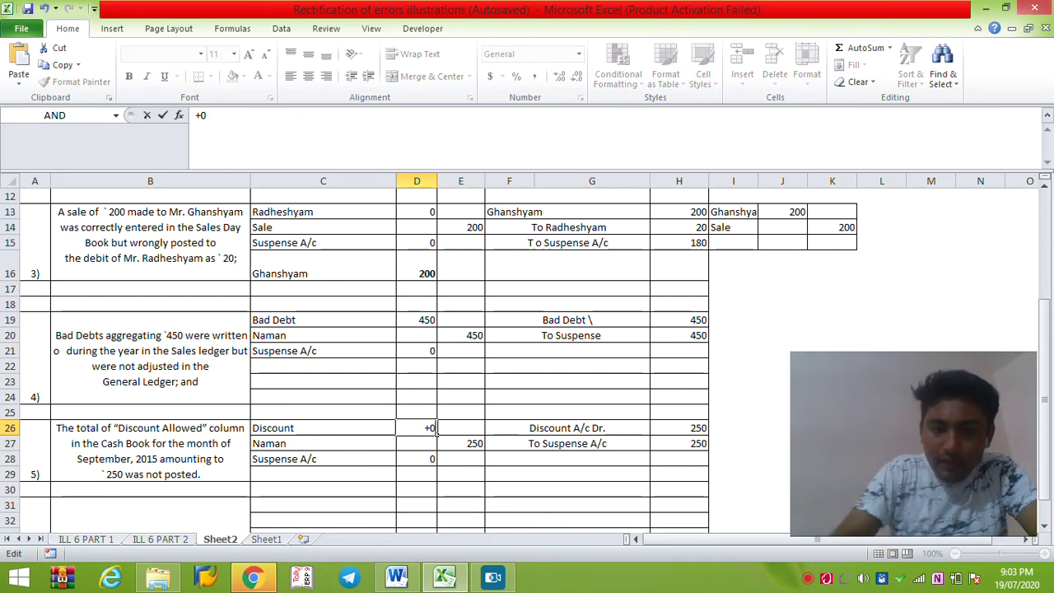
type("+")
left_click(440, 443)
key("Return")
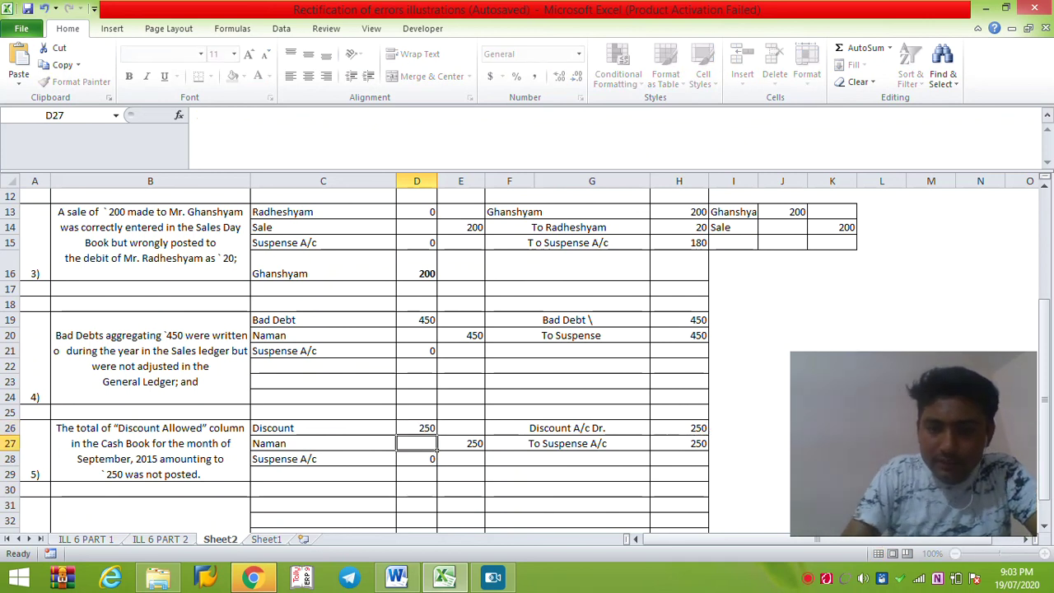